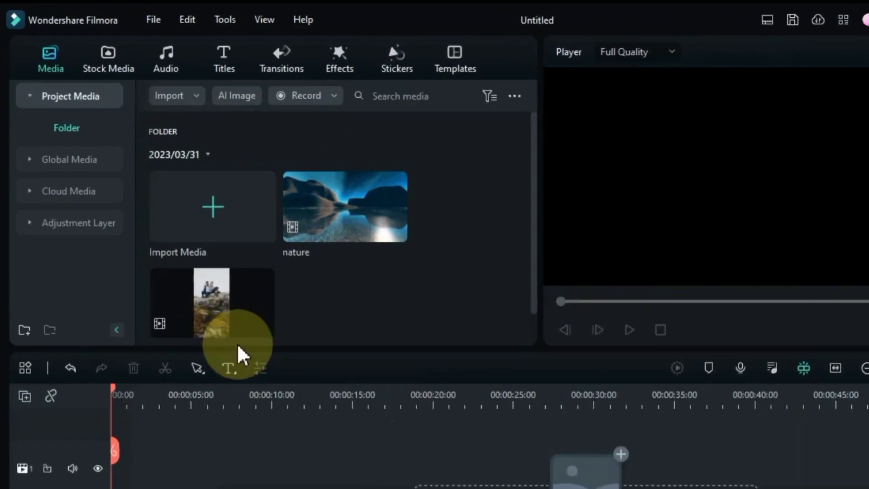
# Step: Preview the couple clip and place it on the timeline
pyautogui.doubleClick(181, 268)
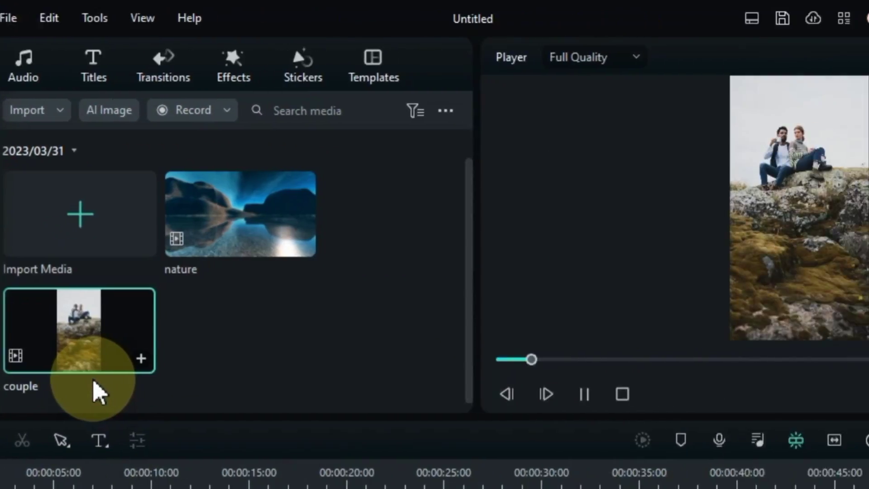
pyautogui.press('space')
pyautogui.moveTo(39, 393); pyautogui.dragTo(0, 488)
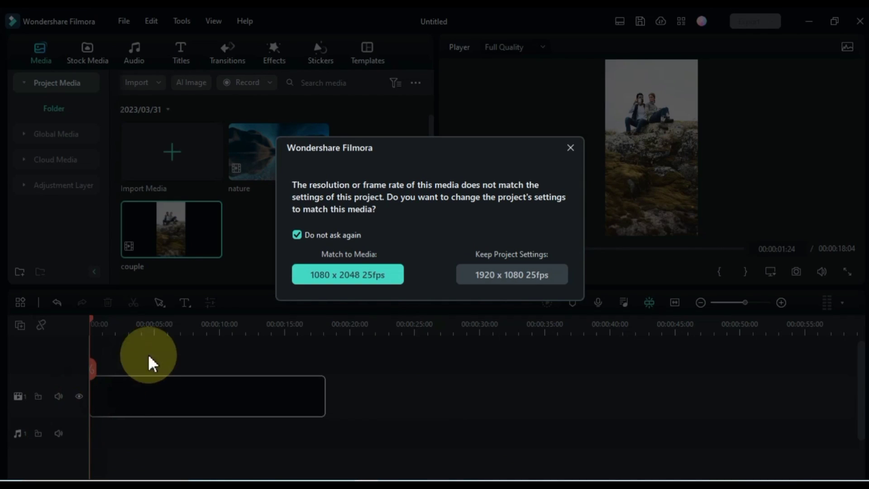
# Step: Match the project to 1080 x 2048 25fps and switch to the Short Video layout
pyautogui.click(330, 275)
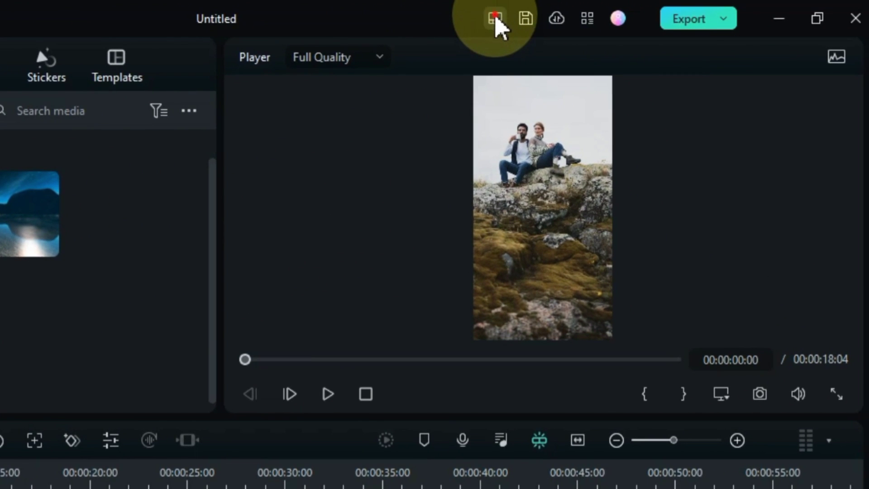
pyautogui.click(619, 22)
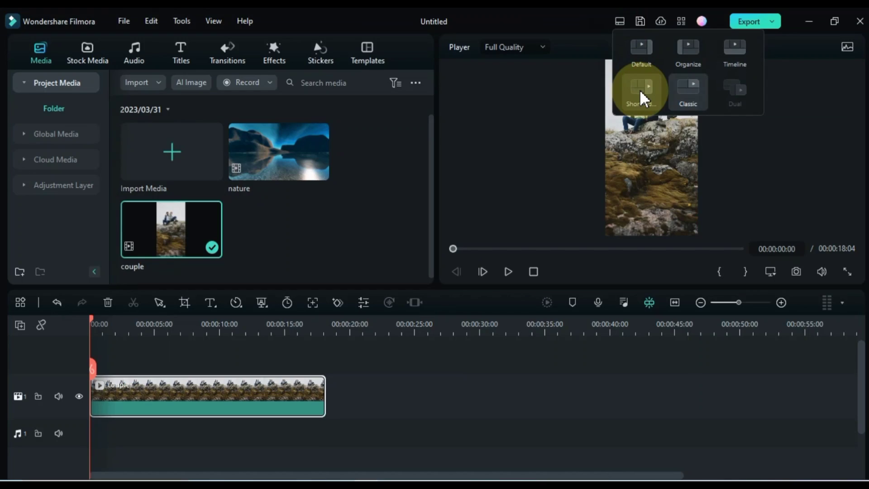
pyautogui.click(334, 195)
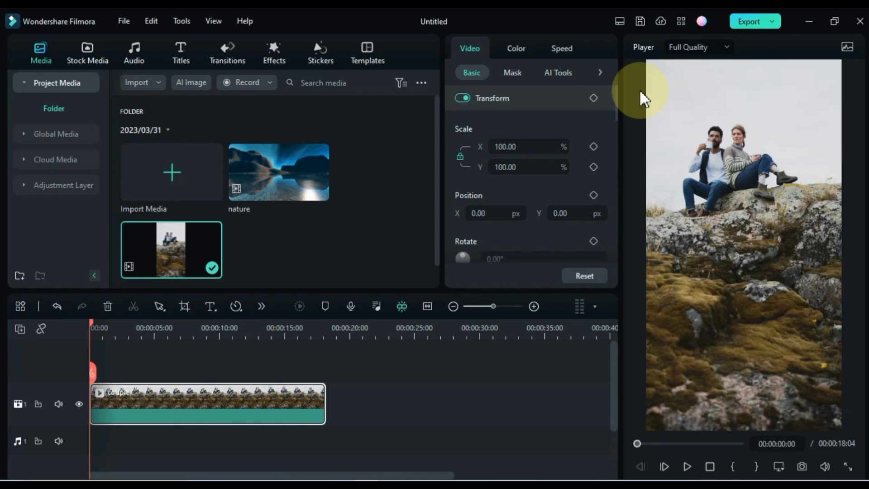
# Step: Add the nature clip on track 2 and stretch it to 0.61x to end with the couple clip
pyautogui.click(688, 465)
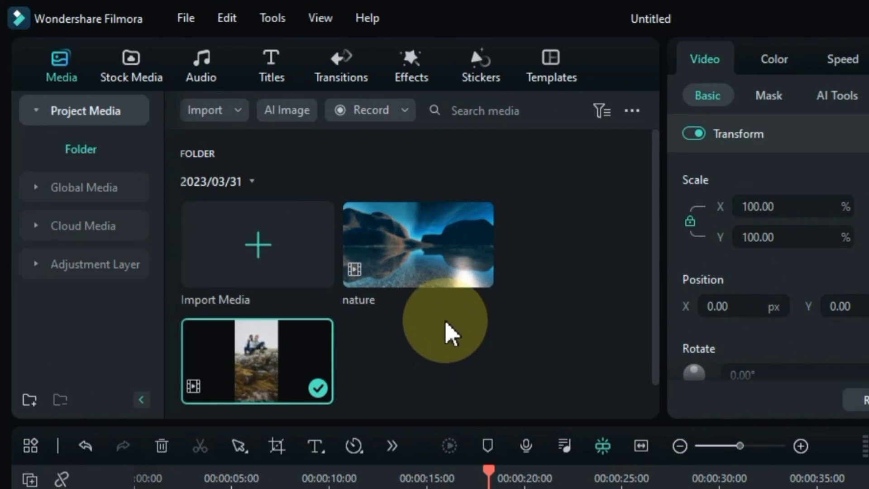
pyautogui.moveTo(290, 190)
pyautogui.moveTo(433, 271); pyautogui.dragTo(136, 338)
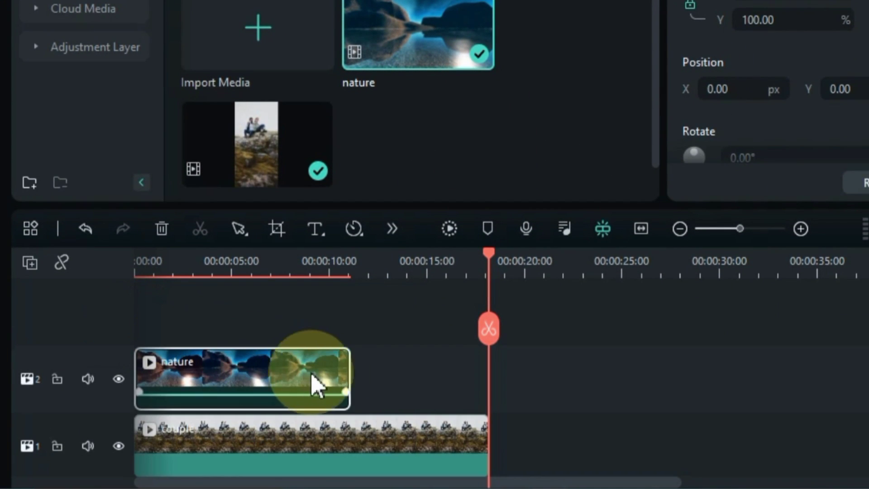
pyautogui.moveTo(349, 371); pyautogui.dragTo(424, 398)
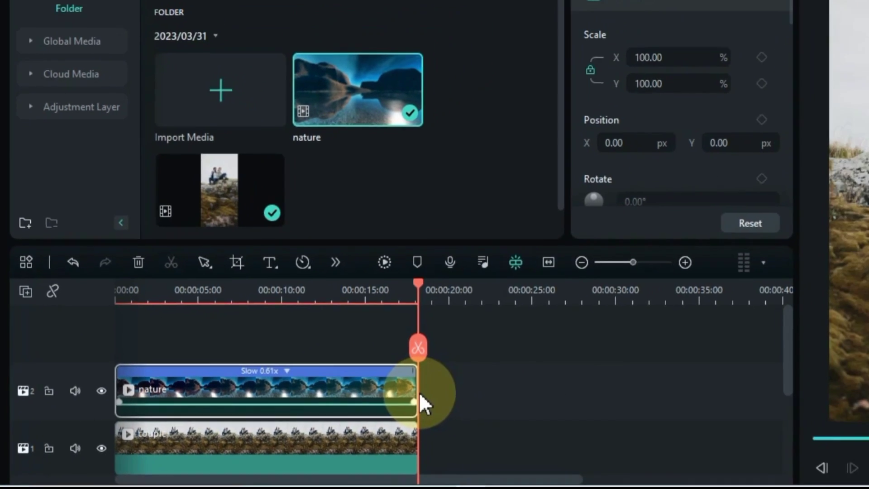
pyautogui.moveTo(341, 326); pyautogui.dragTo(80, 367)
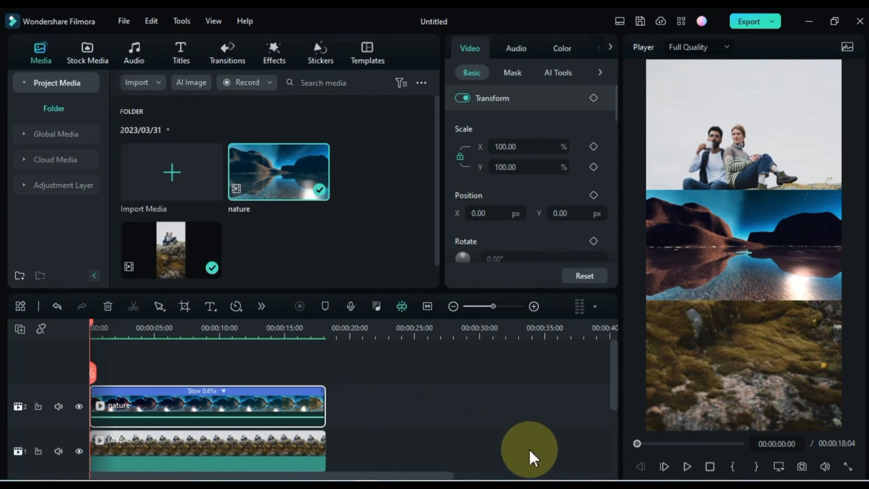
# Step: Scrub the nature clip's Scale Y up to about 334% so it fills the vertical frame
pyautogui.click(687, 466)
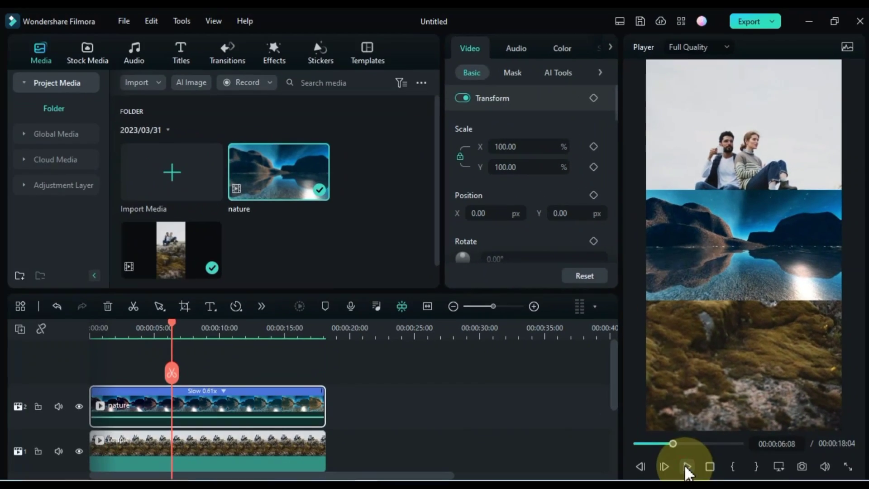
pyautogui.click(684, 464)
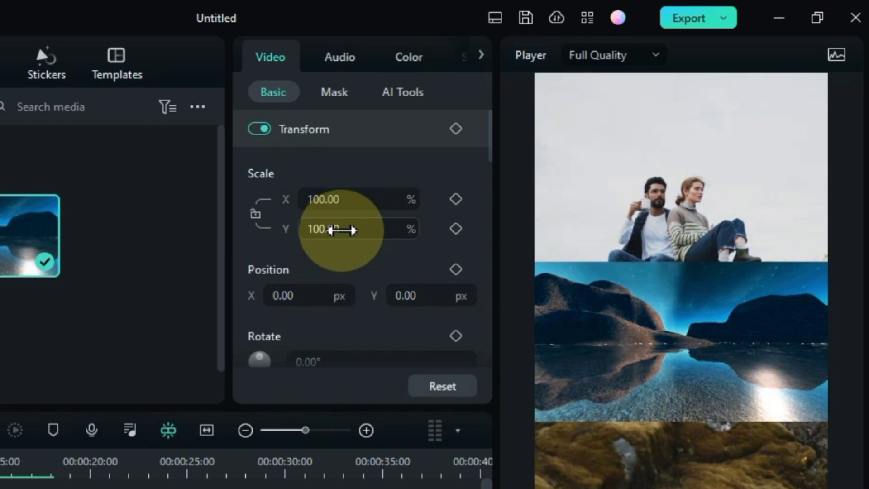
pyautogui.moveTo(342, 230); pyautogui.dragTo(342, 230)
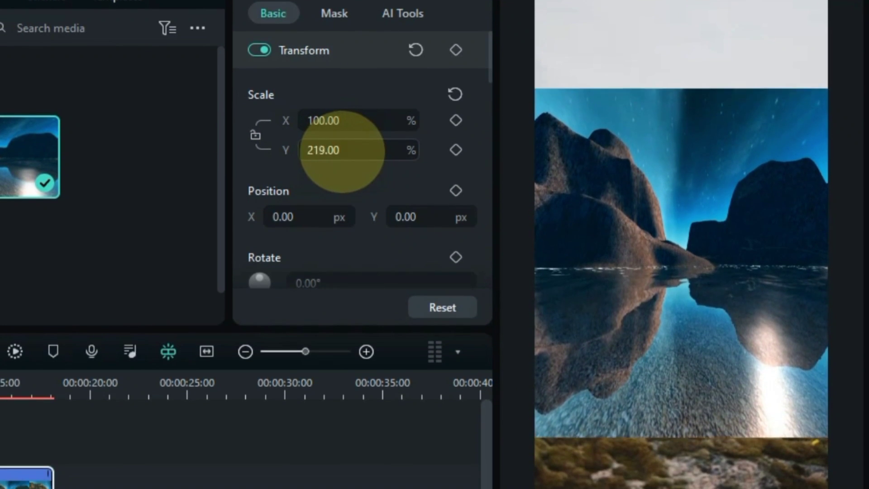
pyautogui.moveTo(341, 151); pyautogui.dragTo(342, 152)
pyautogui.moveTo(516, 168); pyautogui.dragTo(517, 168)
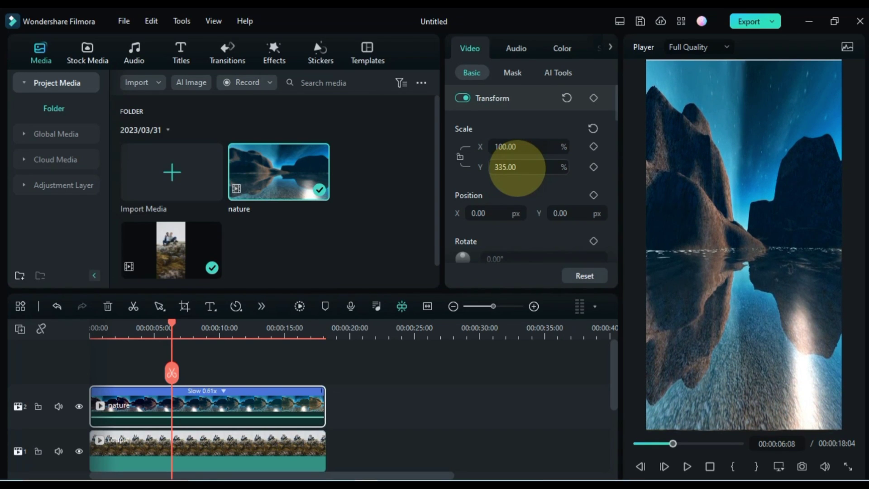
# Step: Deselect the nature clip and select the couple clip on track 1
pyautogui.click(729, 373)
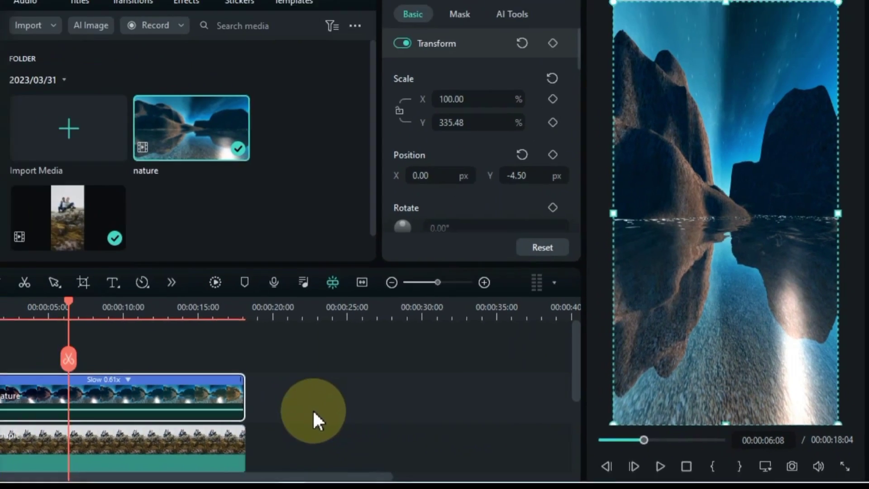
pyautogui.click(385, 420)
pyautogui.click(249, 454)
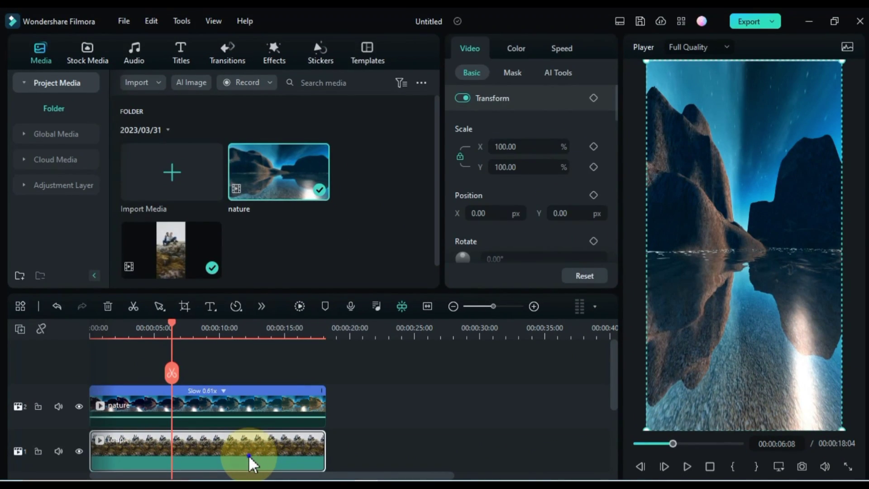
# Step: Copy the couple clip and add a third video track
pyautogui.rightClick(248, 455)
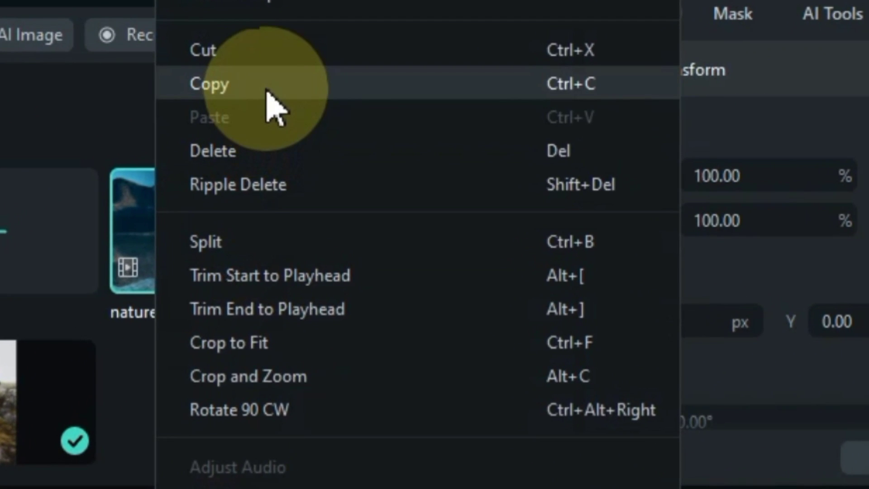
pyautogui.click(275, 88)
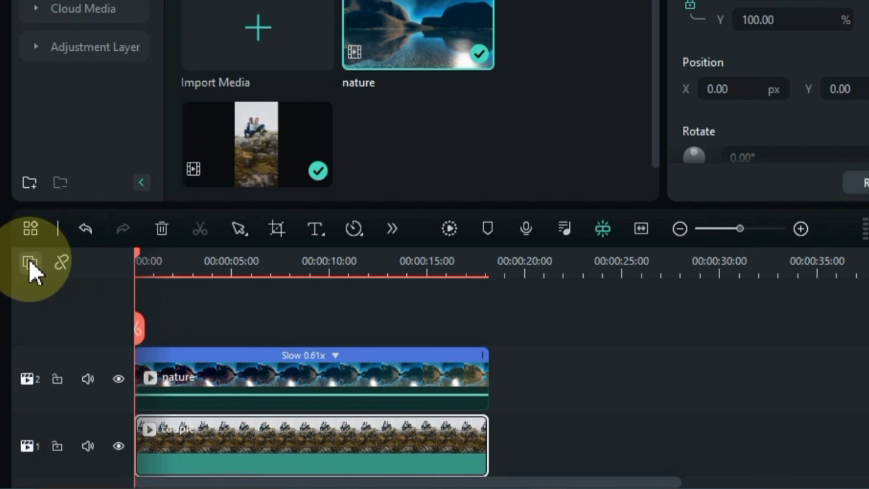
pyautogui.click(20, 329)
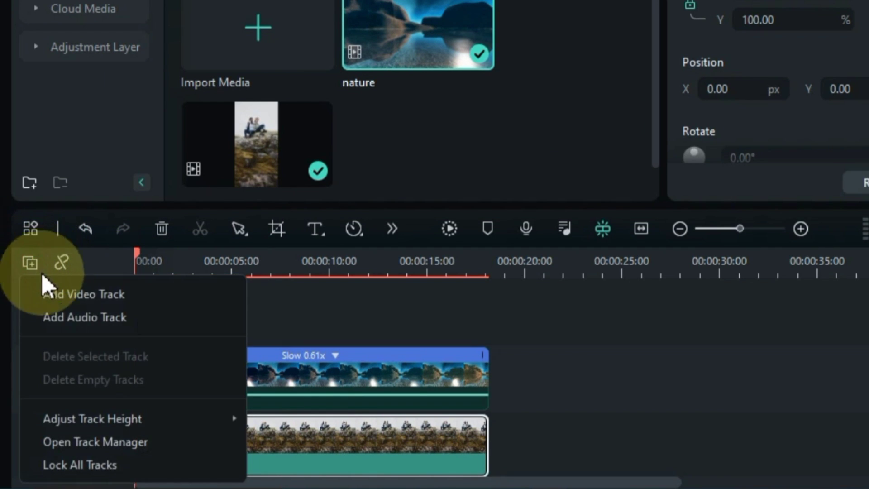
pyautogui.click(68, 296)
# Step: Paste the couple clip onto track 3 and return the playhead to the start
pyautogui.click(101, 355)
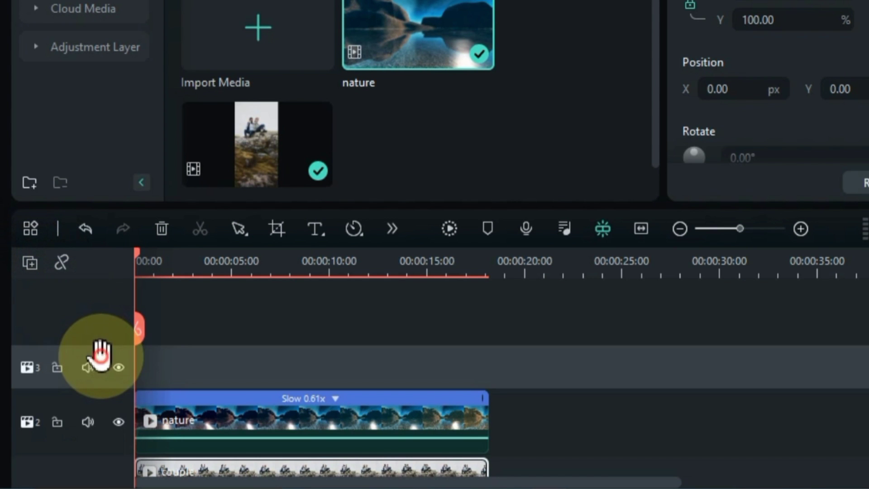
pyautogui.rightClick(153, 369)
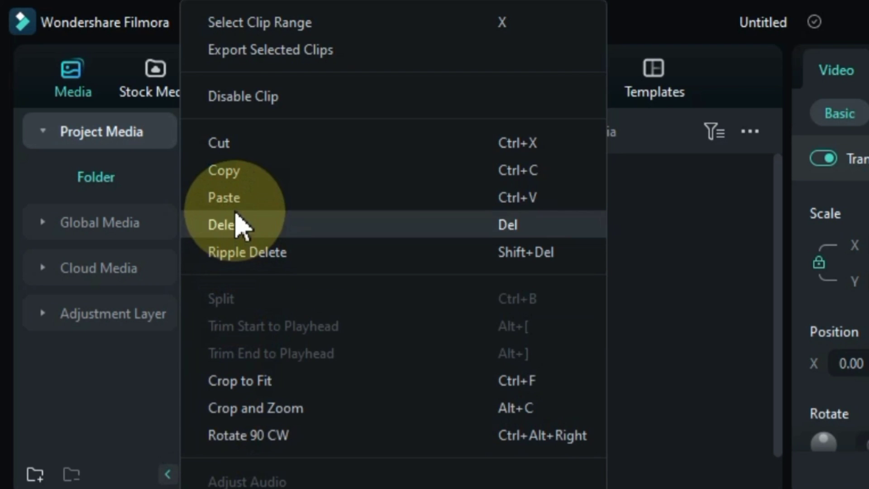
pyautogui.click(237, 224)
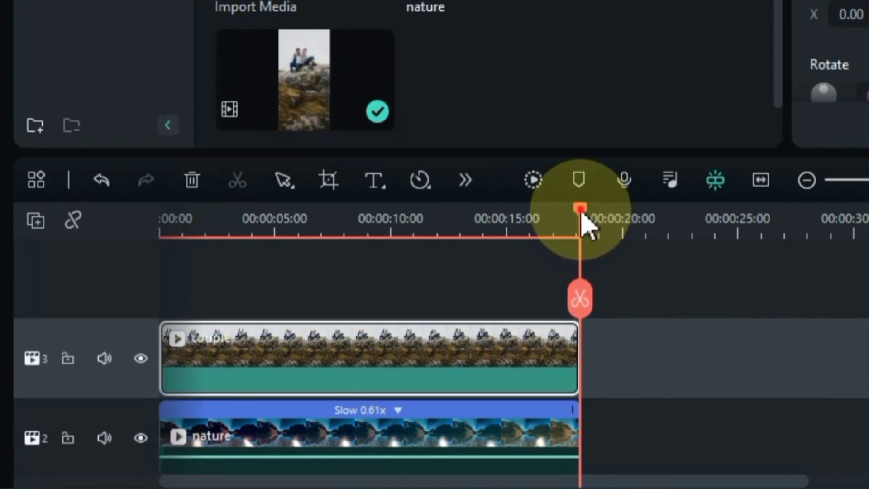
pyautogui.moveTo(583, 226); pyautogui.dragTo(173, 300)
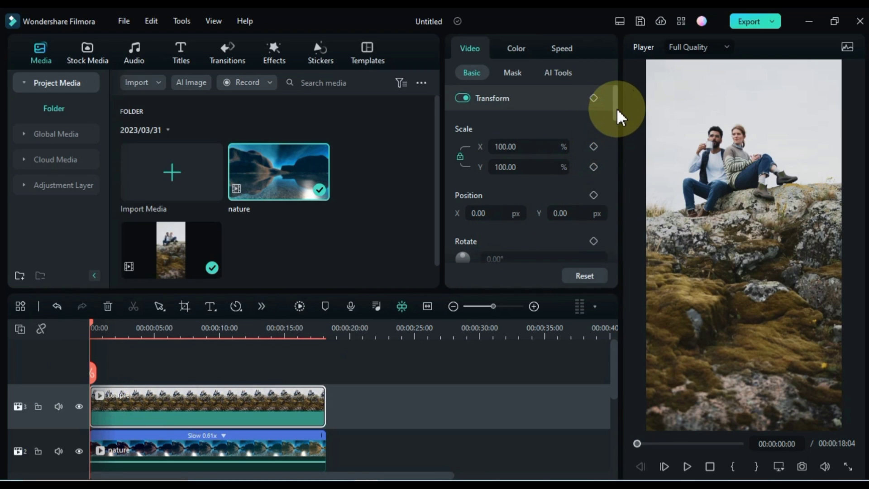
# Step: Flip the top couple clip vertically and set its blend mode to Overlay
pyautogui.moveTo(617, 108); pyautogui.dragTo(624, 144)
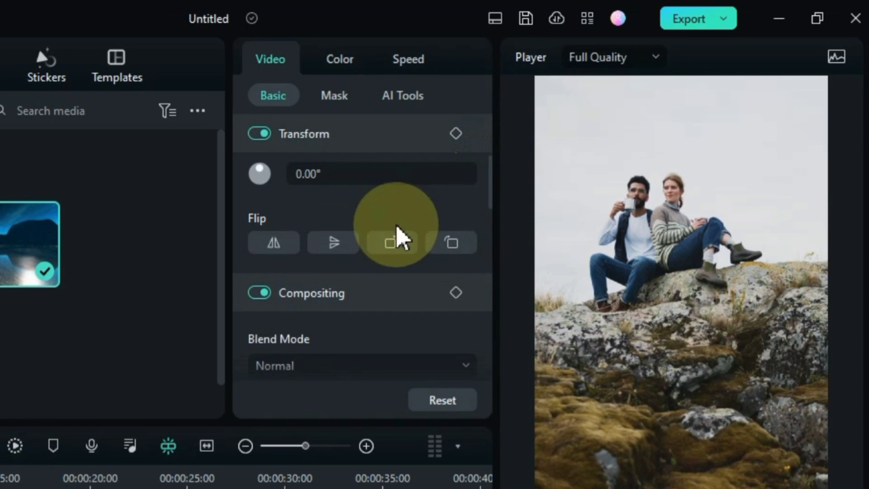
pyautogui.click(340, 247)
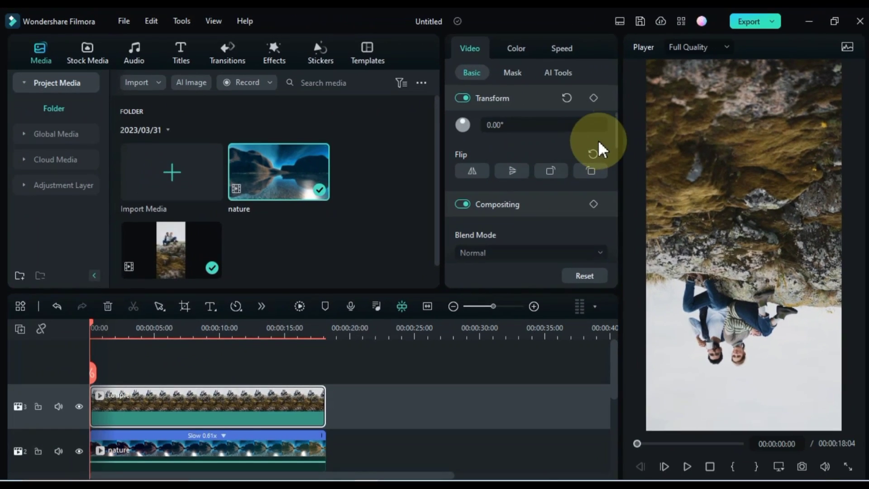
pyautogui.moveTo(615, 131); pyautogui.dragTo(618, 145)
pyautogui.click(428, 189)
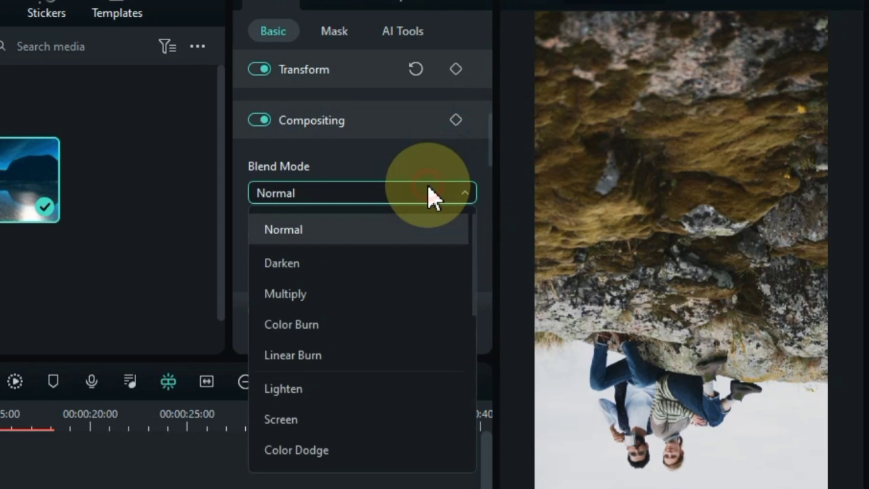
pyautogui.scroll(-2, 407, 236)
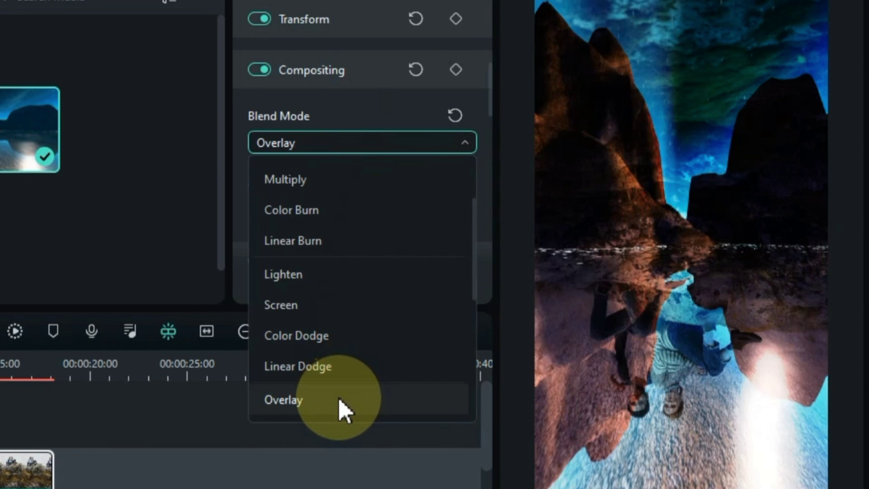
pyautogui.click(340, 399)
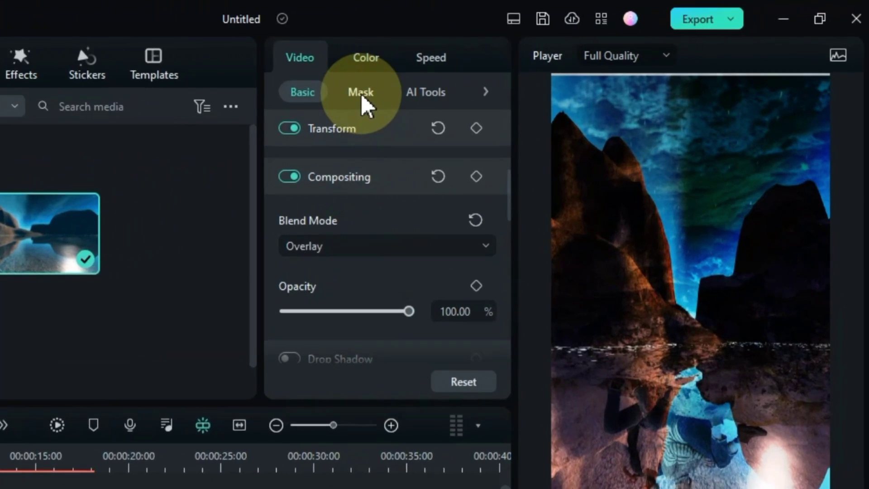
pyautogui.click(512, 73)
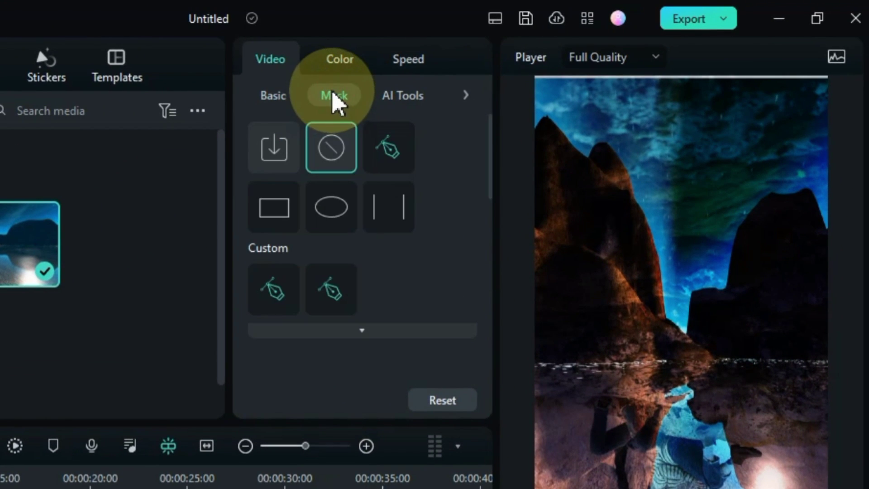
# Step: Apply a rectangle mask to the couple clip at scale 69, made taller and lowered
pyautogui.click(285, 202)
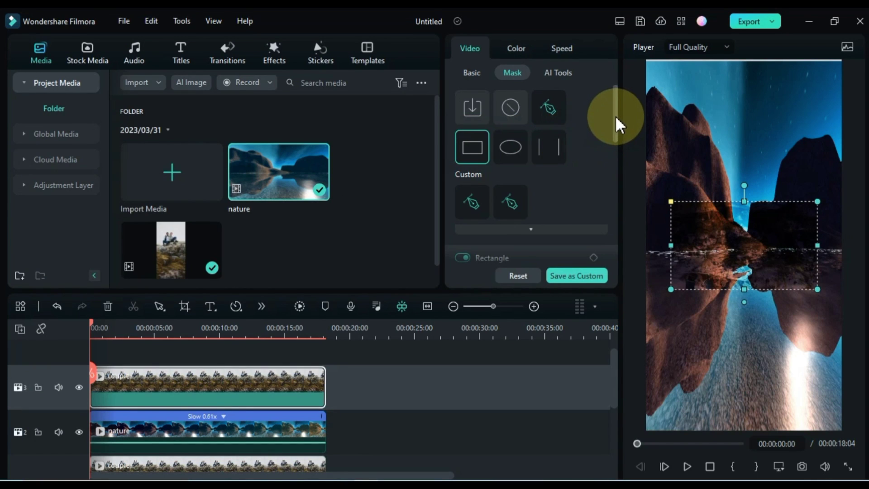
pyautogui.moveTo(615, 115); pyautogui.dragTo(614, 184)
pyautogui.click(582, 165)
pyautogui.write('69')
pyautogui.press('Return')
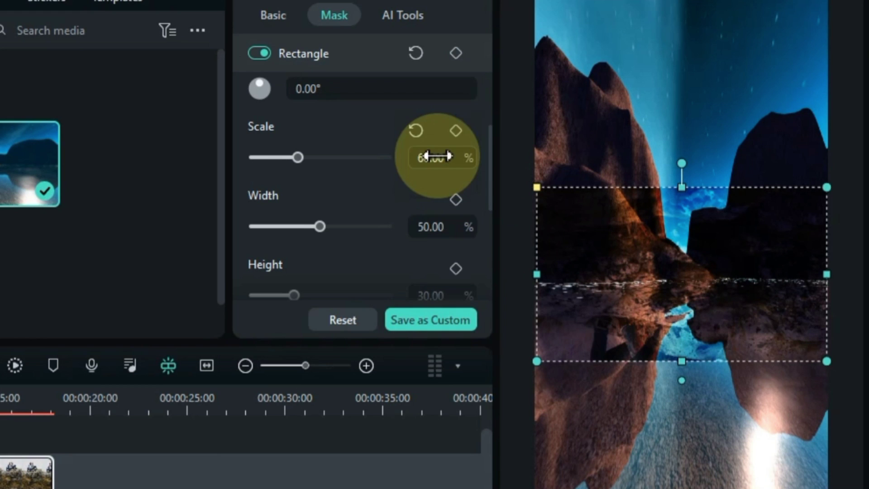
pyautogui.moveTo(679, 360); pyautogui.dragTo(699, 459)
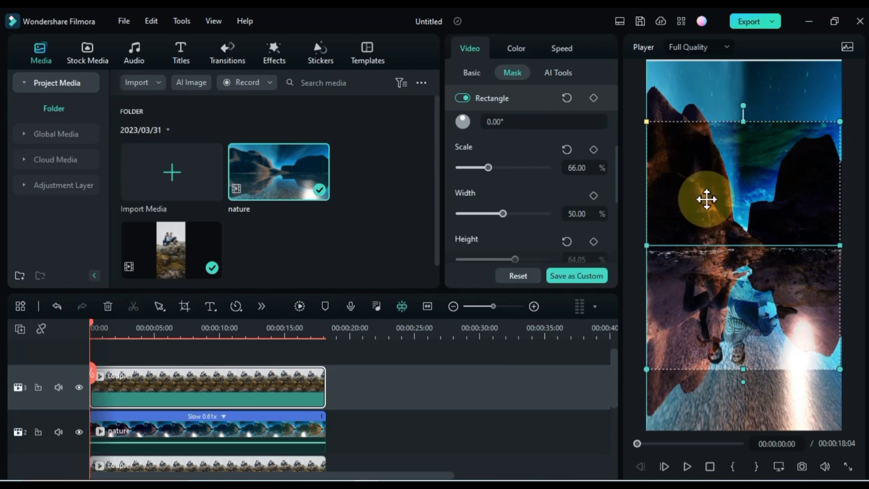
pyautogui.moveTo(706, 199); pyautogui.dragTo(710, 245)
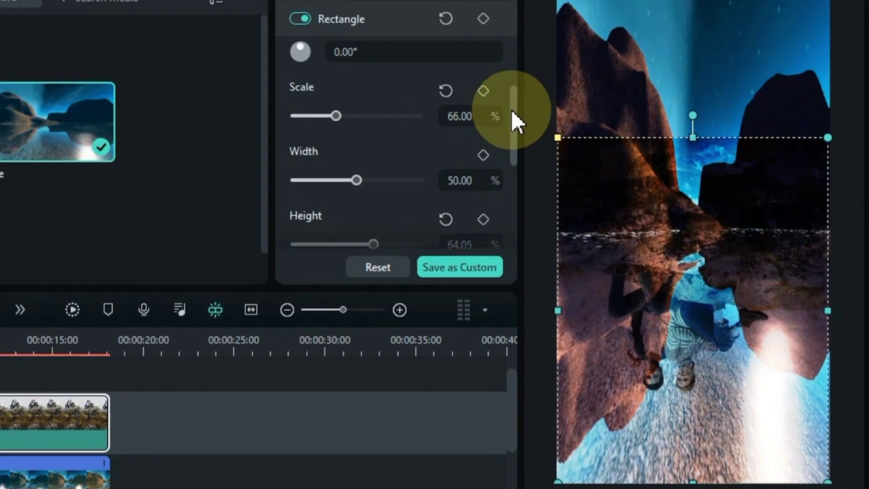
# Step: Soften the mask edges to about 34% blur, trim its top and move it further down
pyautogui.moveTo(615, 164); pyautogui.dragTo(614, 171)
pyautogui.moveTo(488, 115); pyautogui.dragTo(498, 186)
pyautogui.moveTo(264, 149); pyautogui.dragTo(284, 179)
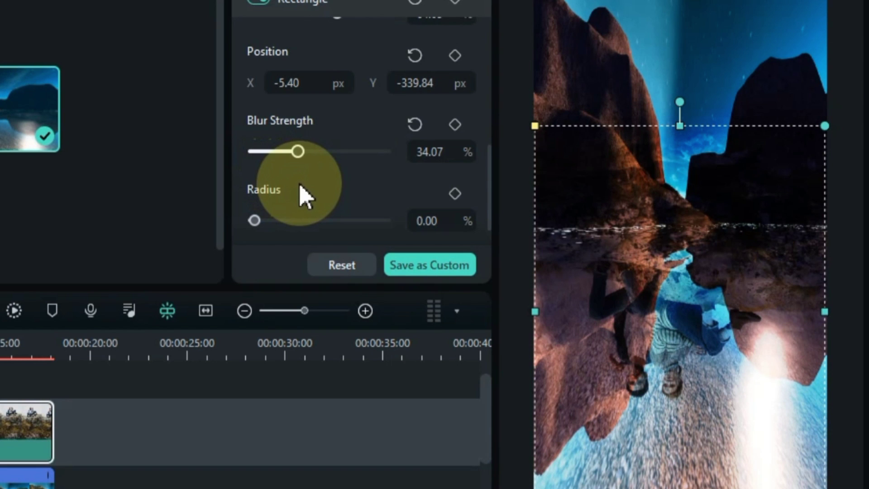
pyautogui.moveTo(678, 128); pyautogui.dragTo(681, 163)
pyautogui.moveTo(696, 197); pyautogui.dragTo(700, 230)
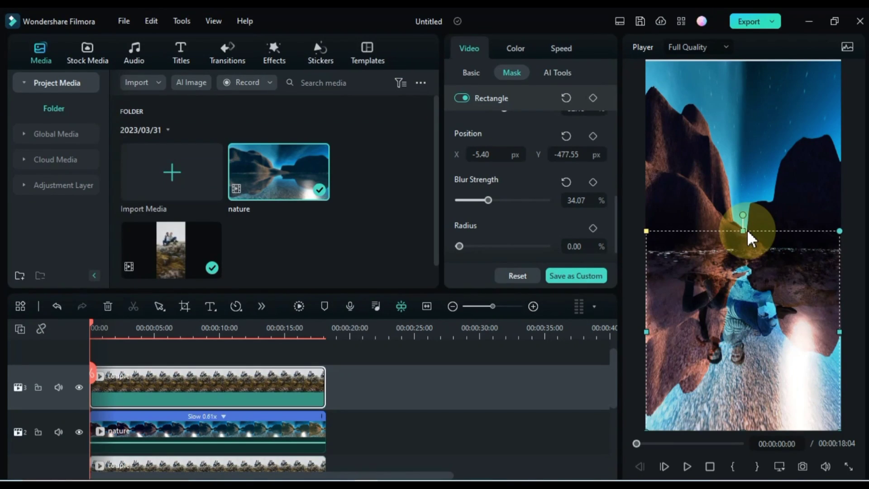
pyautogui.click(240, 432)
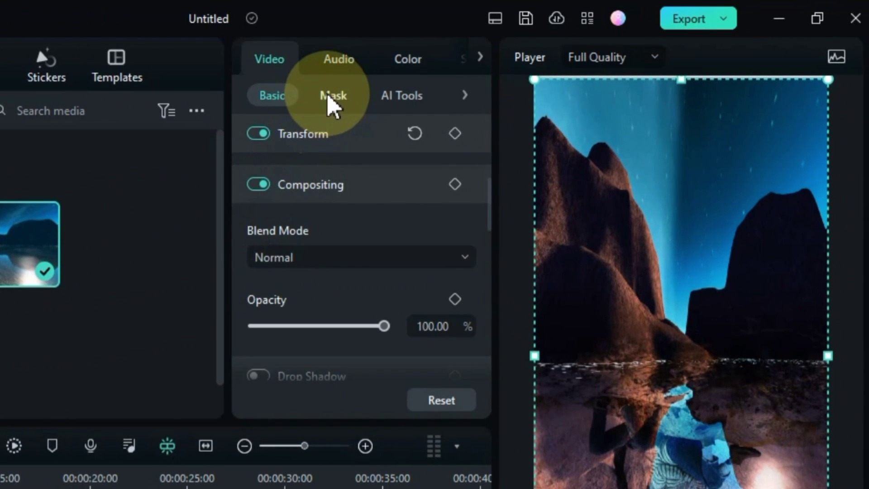
# Step: Apply a rectangle mask to the nature clip and widen it across the frame
pyautogui.click(332, 96)
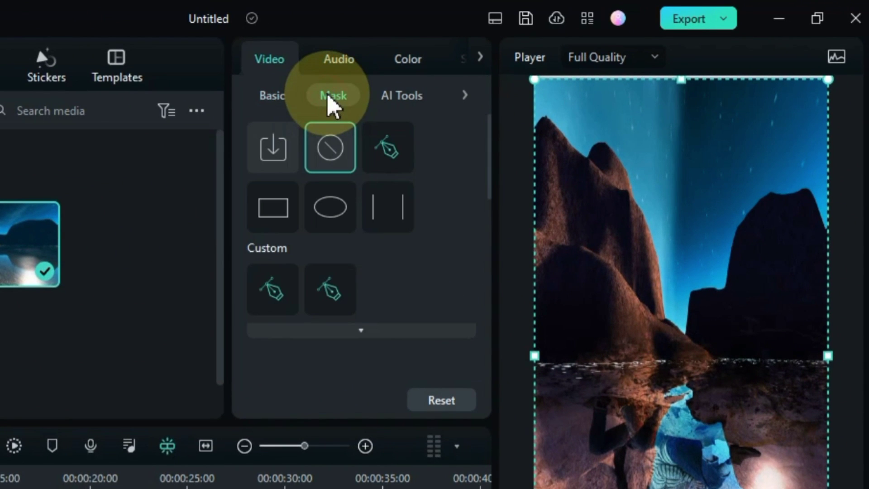
pyautogui.click(277, 219)
pyautogui.moveTo(489, 170); pyautogui.dragTo(503, 258)
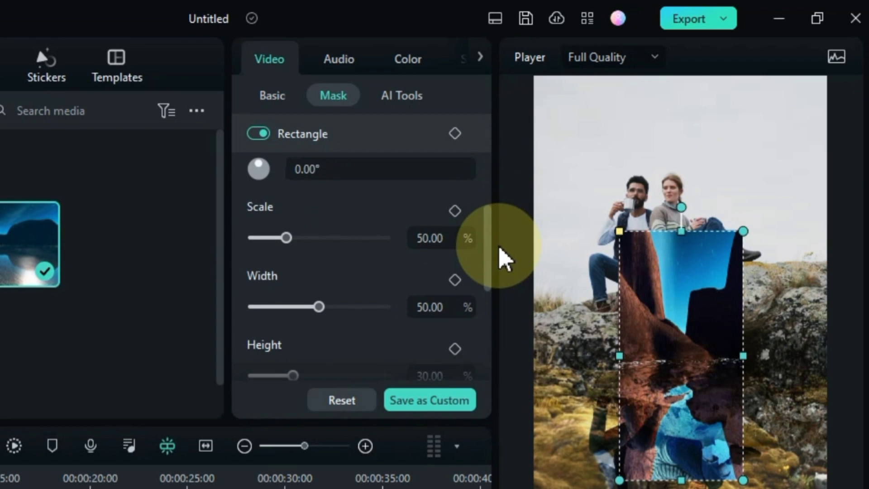
pyautogui.scroll(13, 432, 235)
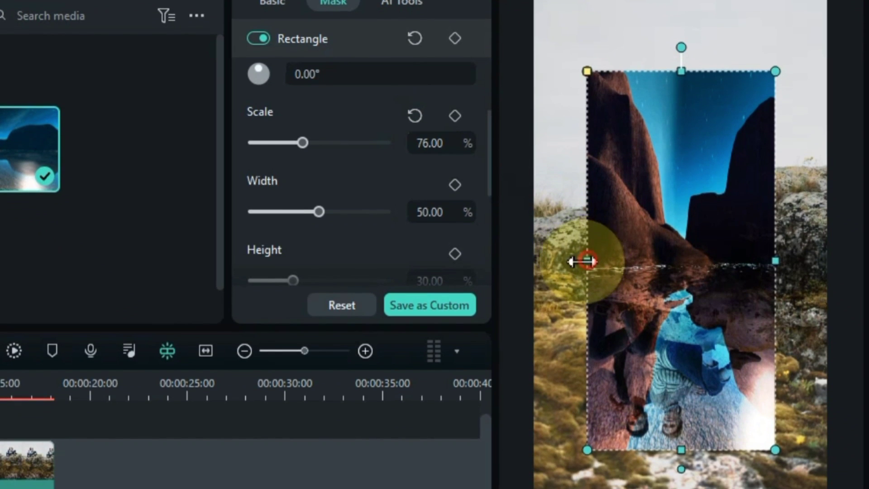
pyautogui.moveTo(587, 356); pyautogui.dragTo(561, 361)
pyautogui.moveTo(561, 267); pyautogui.dragTo(540, 265)
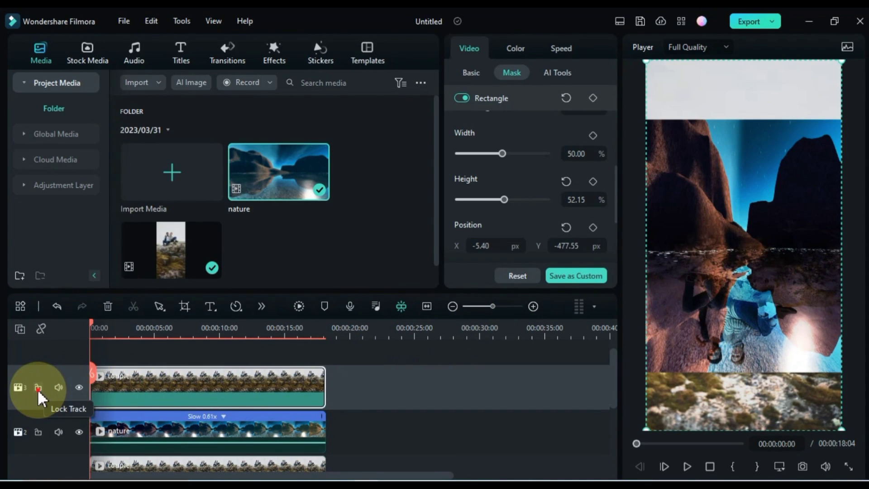
# Step: Lock track 3, reselect the nature clip and move its mask down
pyautogui.click(38, 388)
pyautogui.click(171, 429)
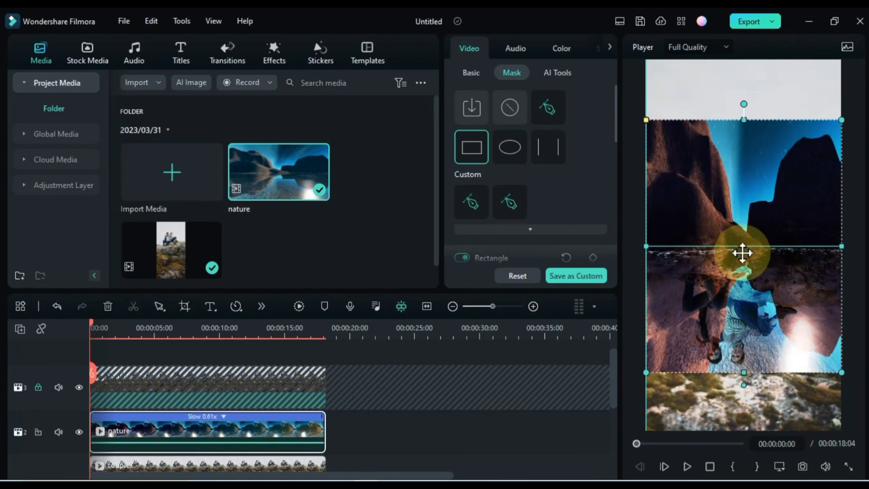
pyautogui.moveTo(743, 285); pyautogui.dragTo(743, 299)
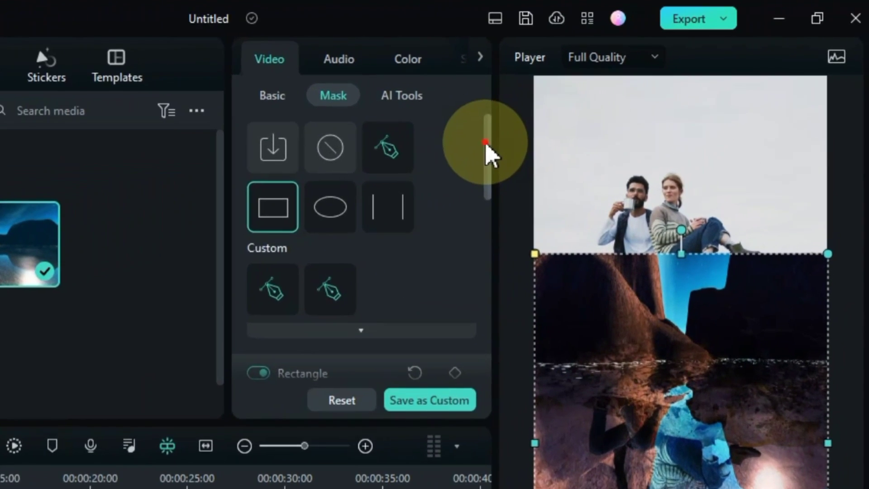
pyautogui.moveTo(612, 110); pyautogui.dragTo(613, 172)
pyautogui.moveTo(486, 226); pyautogui.dragTo(485, 317)
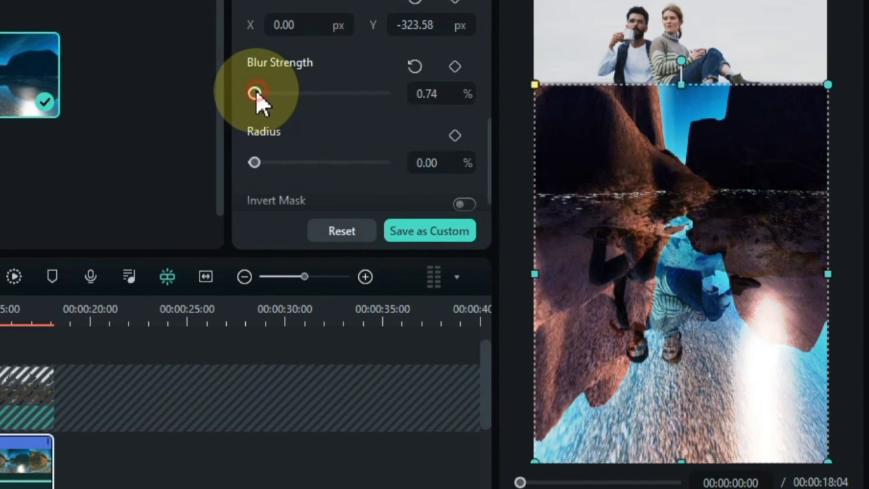
# Step: Set the nature mask blur to 37.04% and push the mask lower to Y -664.06 px
pyautogui.moveTo(255, 93); pyautogui.dragTo(288, 101)
pyautogui.click(570, 158)
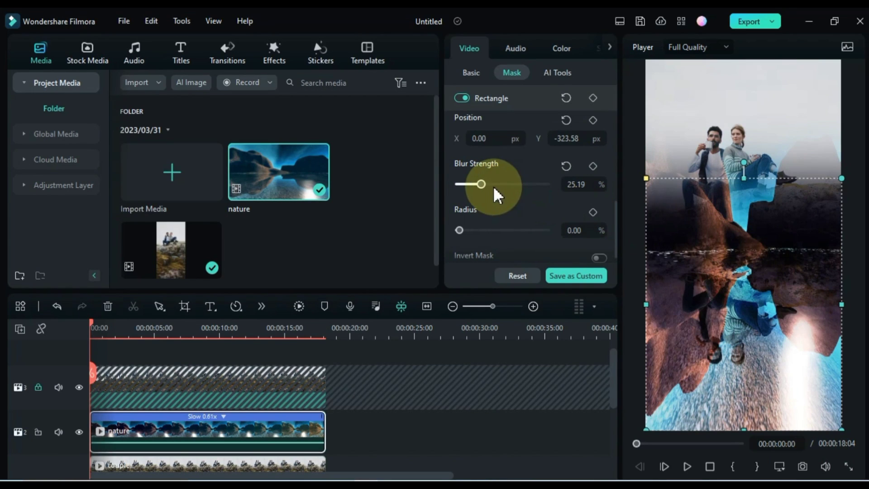
pyautogui.moveTo(481, 184); pyautogui.dragTo(482, 183)
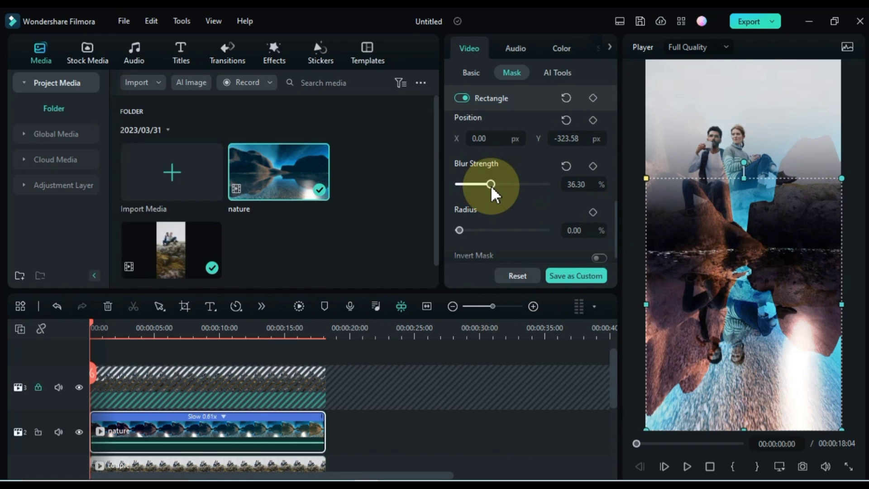
pyautogui.moveTo(491, 186); pyautogui.dragTo(492, 186)
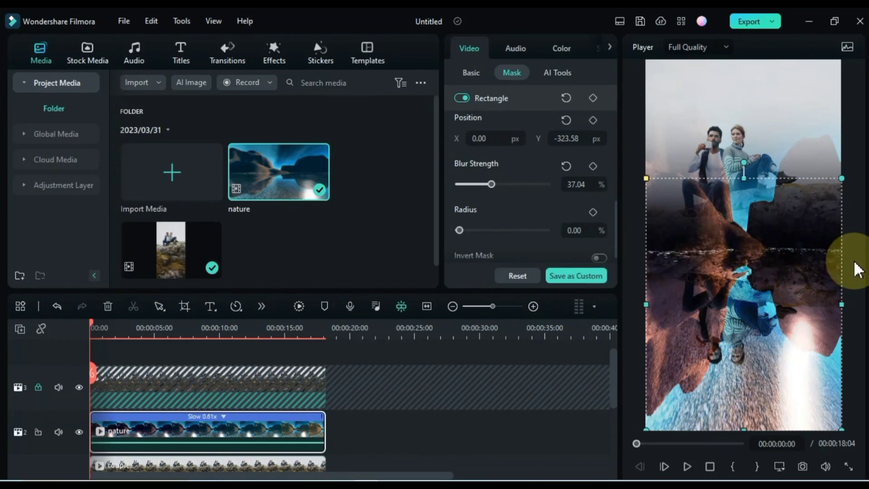
pyautogui.moveTo(766, 252); pyautogui.dragTo(763, 314)
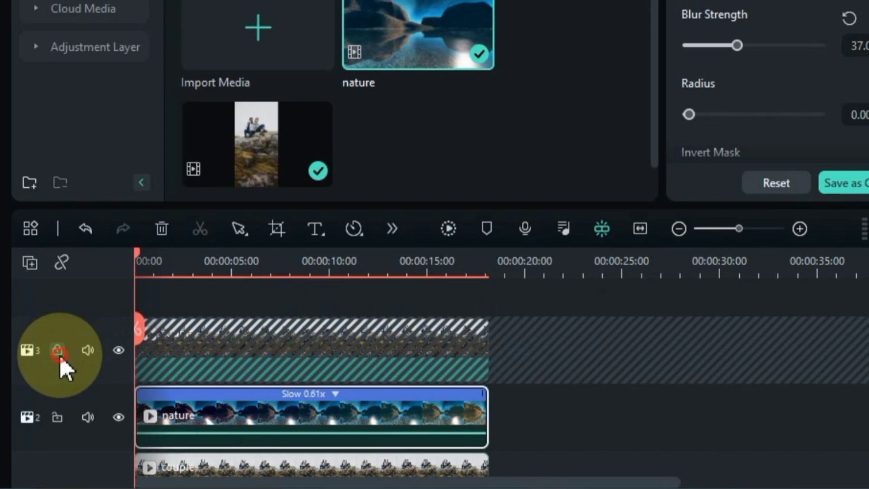
# Step: Unlock track 3 and move the couple clip's mask slightly down at 00:00:16:10
pyautogui.click(60, 355)
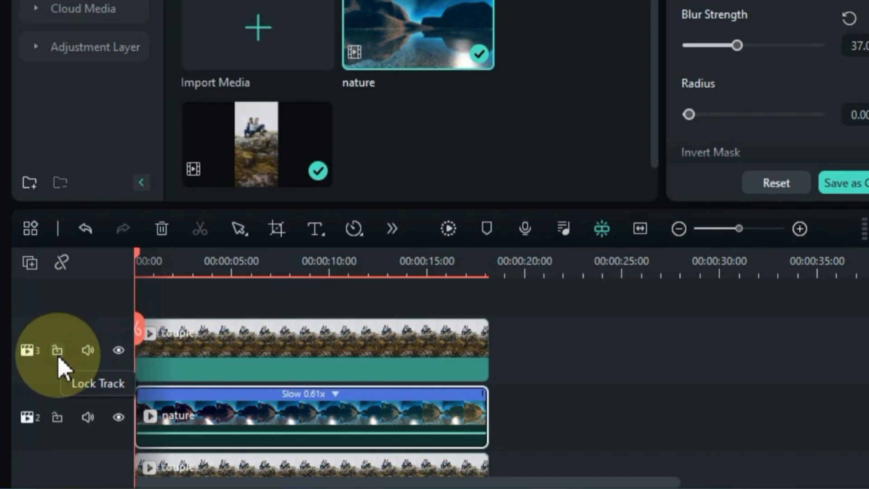
pyautogui.click(233, 369)
pyautogui.click(387, 299)
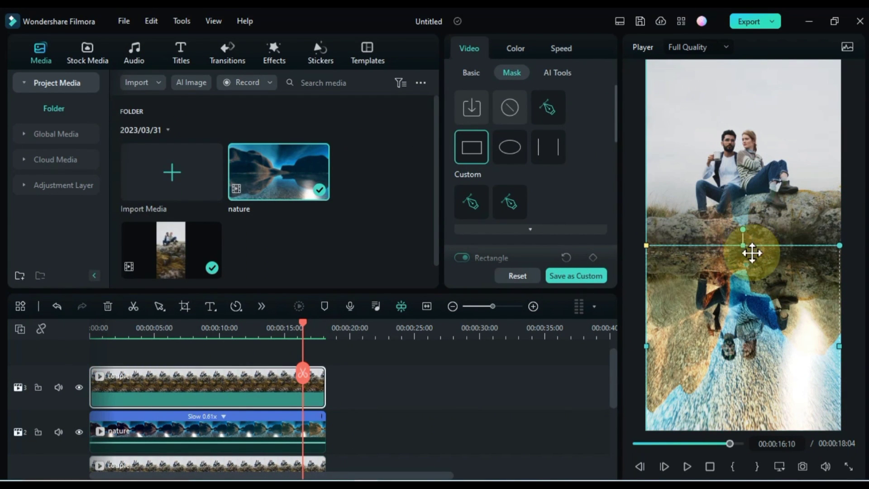
pyautogui.moveTo(751, 249); pyautogui.dragTo(754, 272)
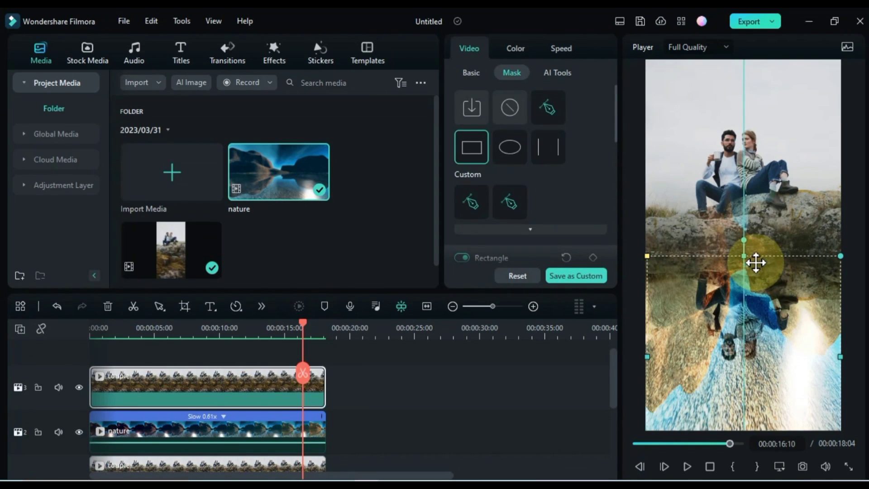
# Step: With track 3 locked, lower the nature clip's mask, then unlock the track and rewind
pyautogui.click(271, 426)
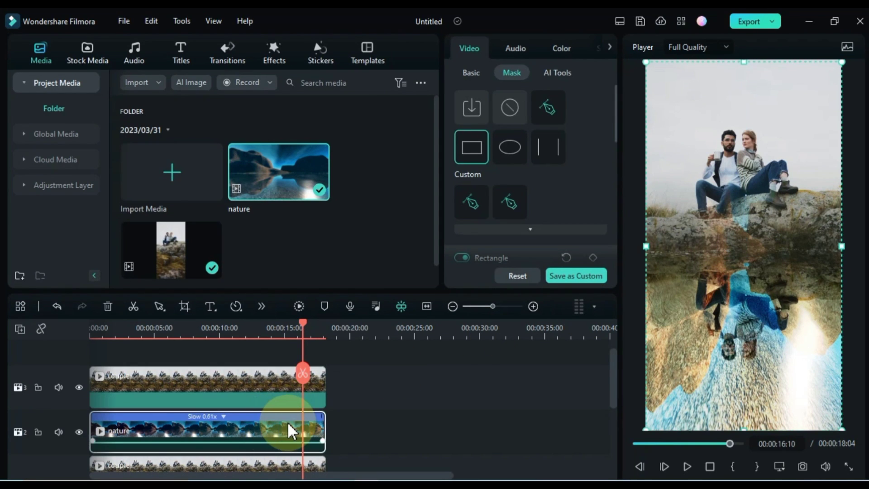
pyautogui.click(38, 387)
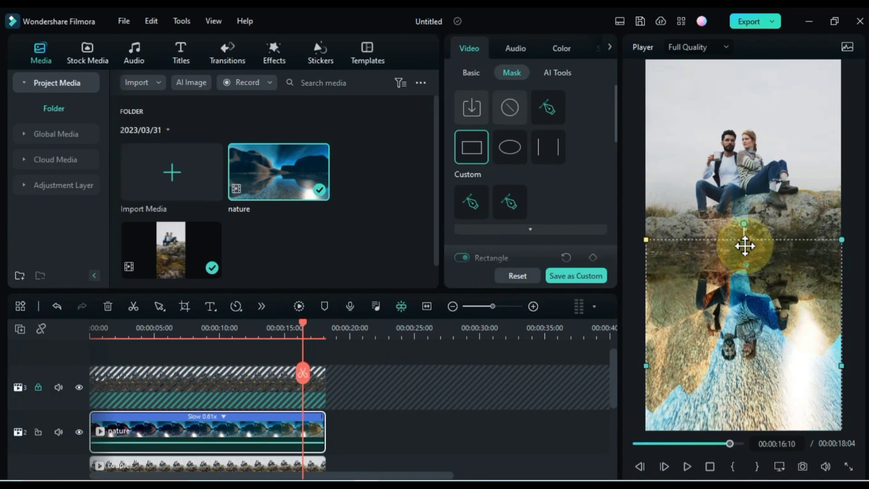
pyautogui.hotkey('ctrl', 'z')
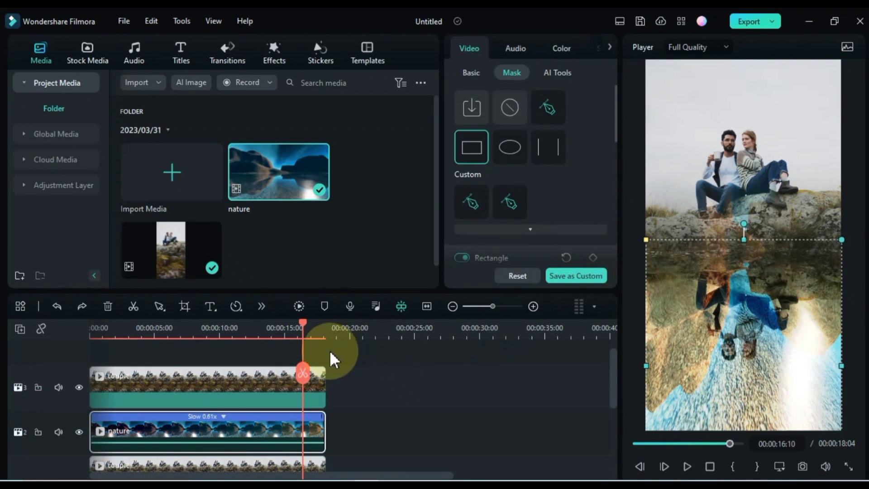
pyautogui.click(38, 388)
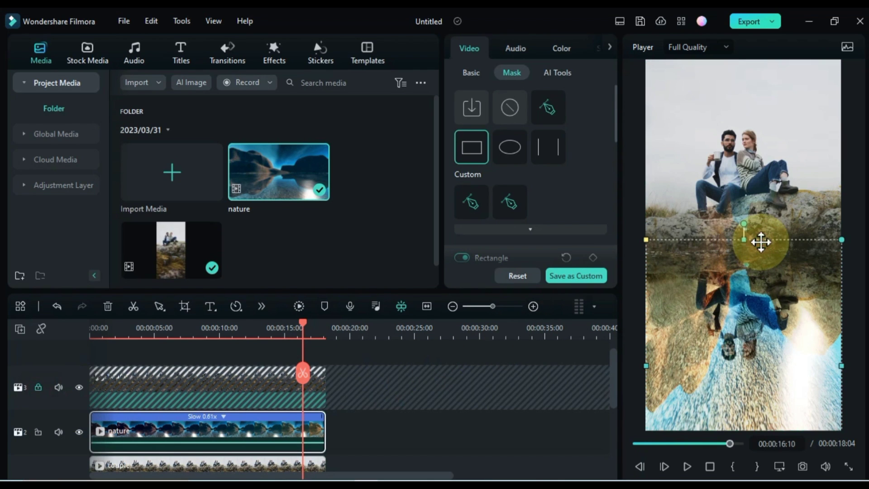
pyautogui.moveTo(772, 243); pyautogui.dragTo(773, 274)
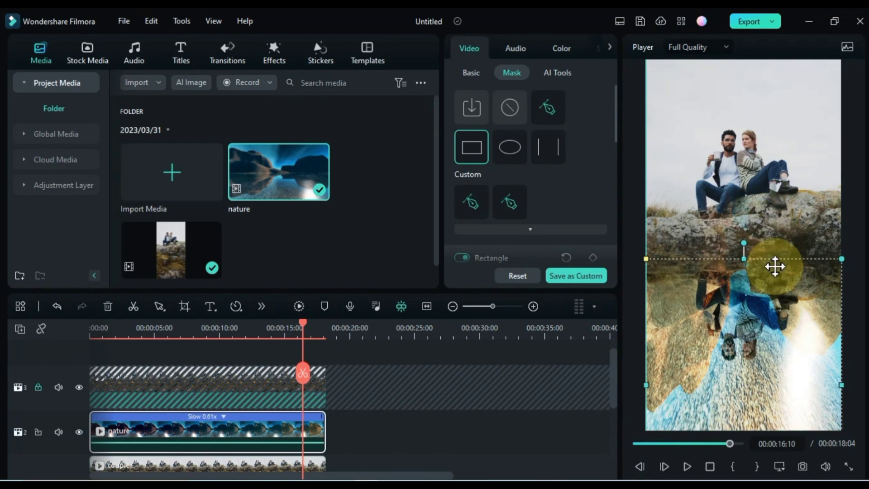
pyautogui.click(38, 385)
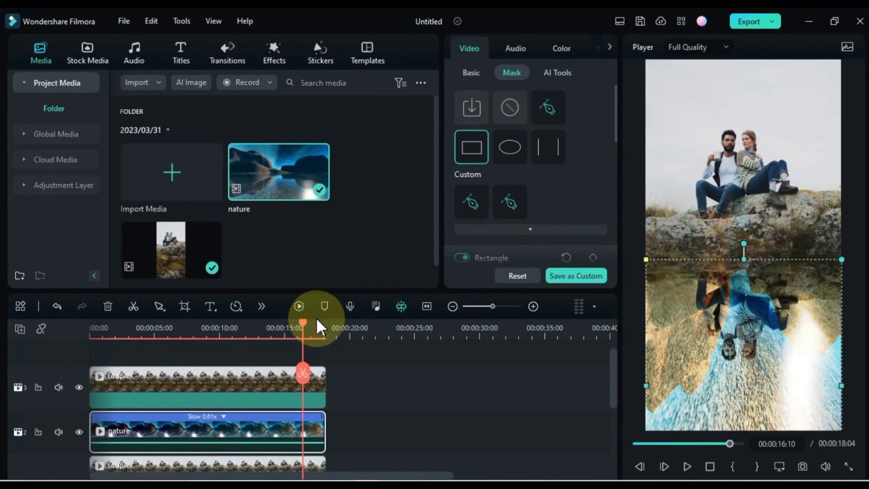
pyautogui.moveTo(302, 324); pyautogui.dragTo(72, 355)
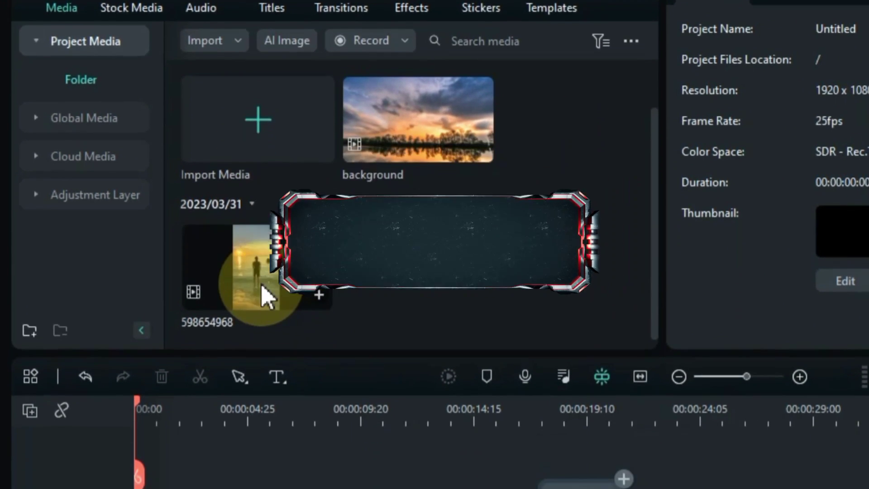
# Step: Place clip 598654968 on video track 1 and set the project to 9:16 portrait (1080 × 1920)
pyautogui.moveTo(265, 361); pyautogui.dragTo(144, 488)
pyautogui.moveTo(144, 398); pyautogui.dragTo(145, 399)
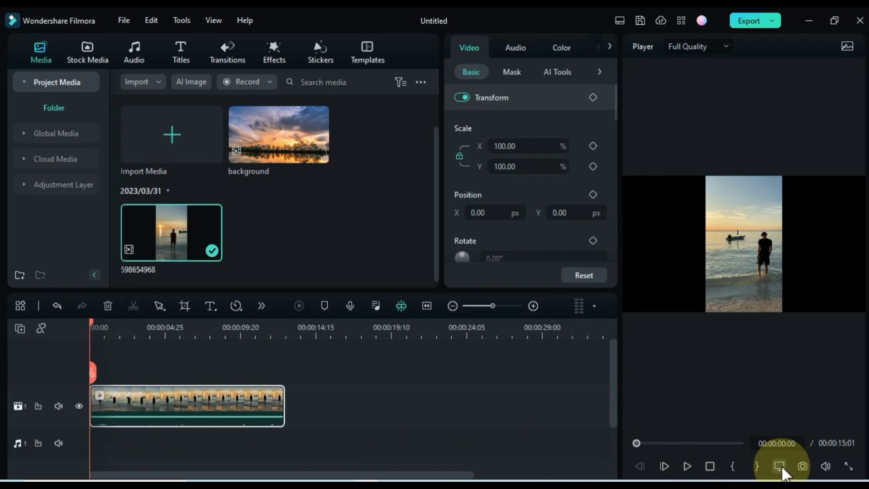
pyautogui.click(783, 470)
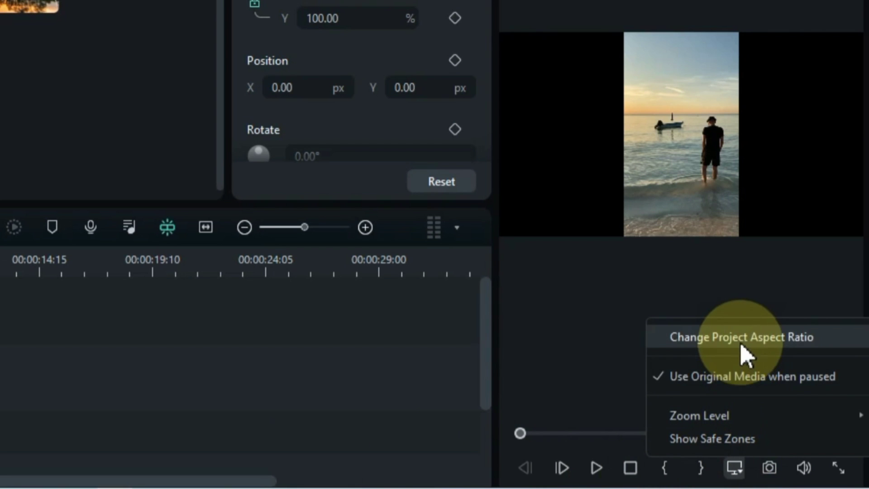
pyautogui.click(784, 383)
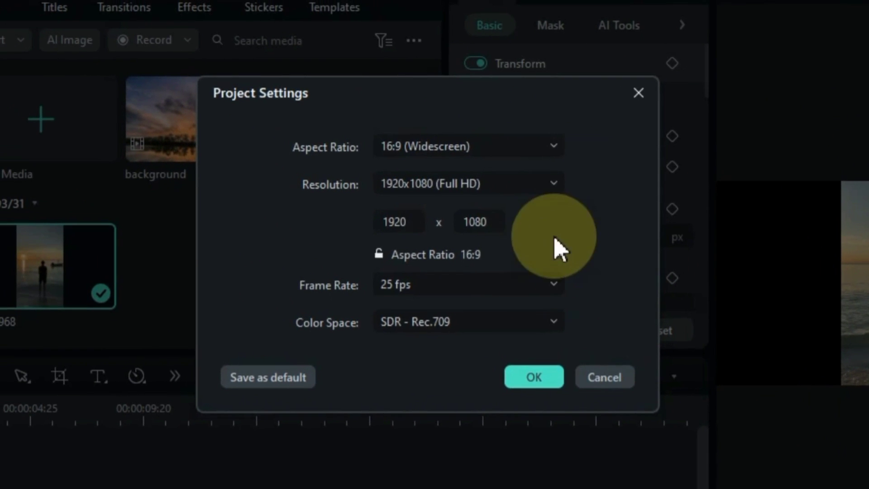
pyautogui.click(387, 81)
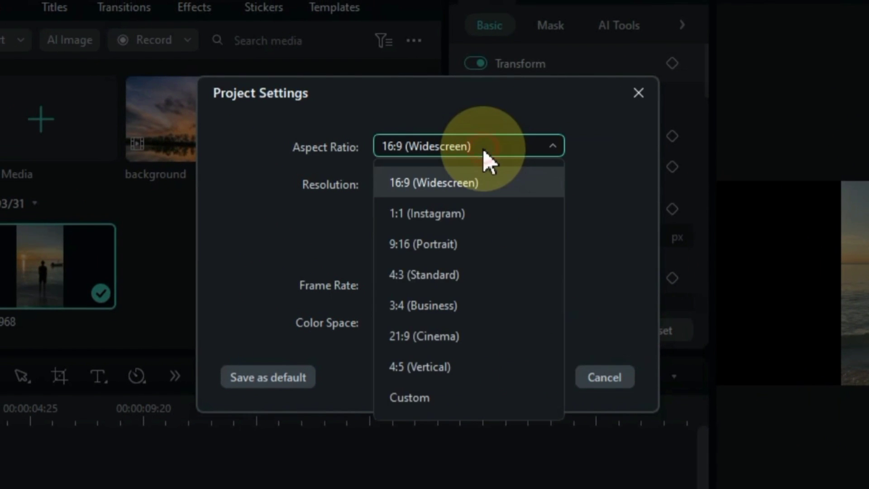
pyautogui.click(456, 247)
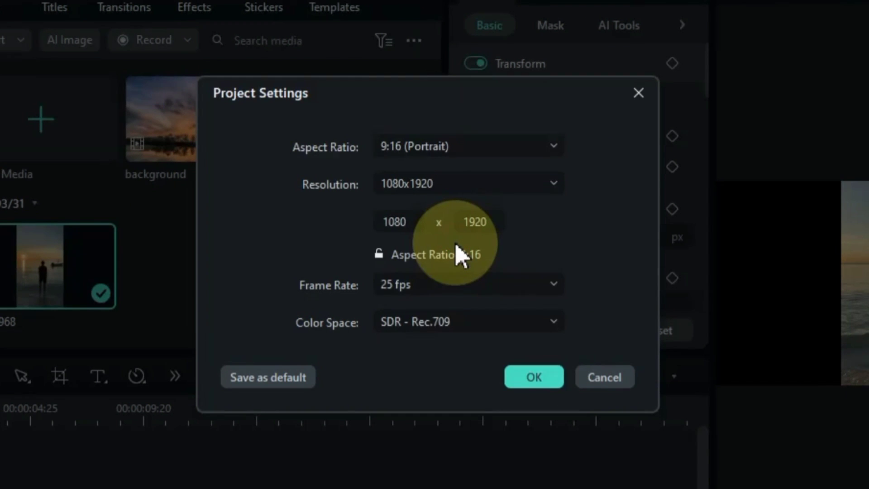
pyautogui.click(533, 378)
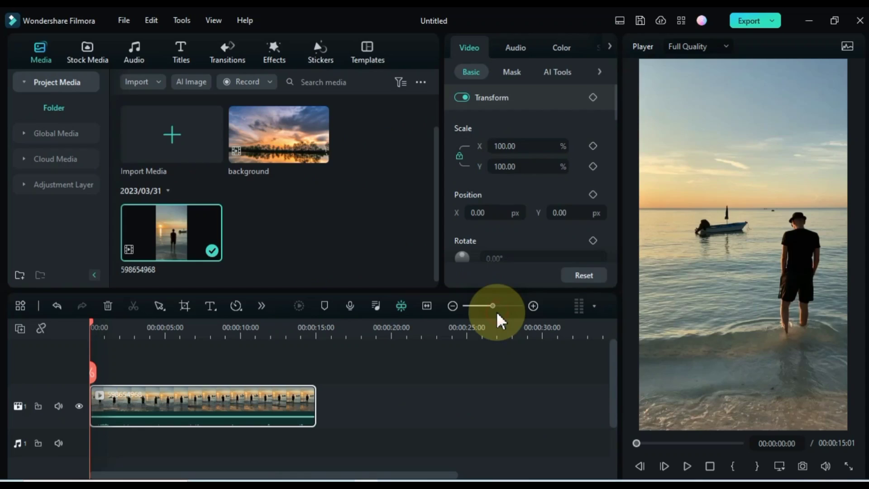
# Step: Check Project Info, then select the beach clip and return the playhead to its start
pyautogui.click(492, 376)
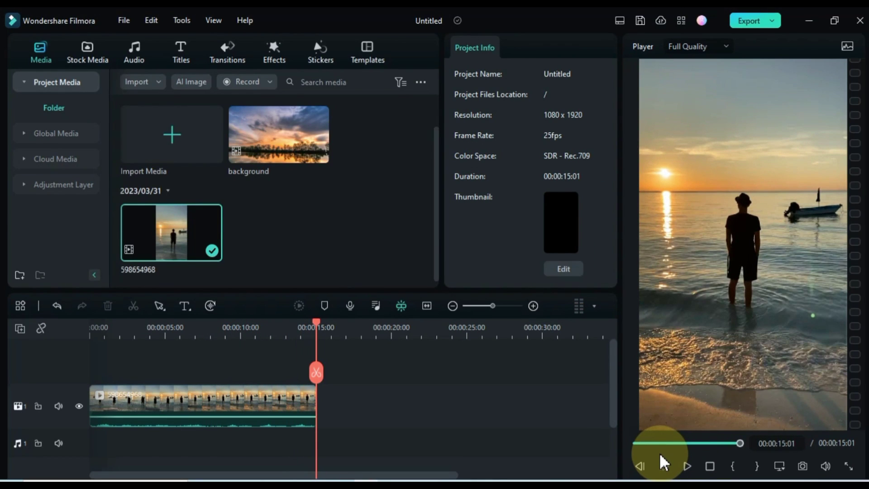
pyautogui.click(219, 401)
pyautogui.press('Home')
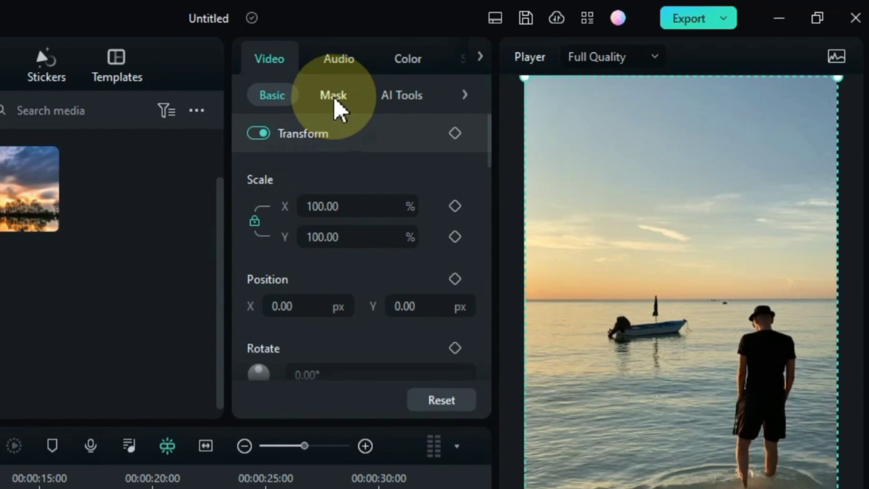
# Step: Apply an inverted rectangle mask to the beach clip and widen it to full width
pyautogui.click(334, 96)
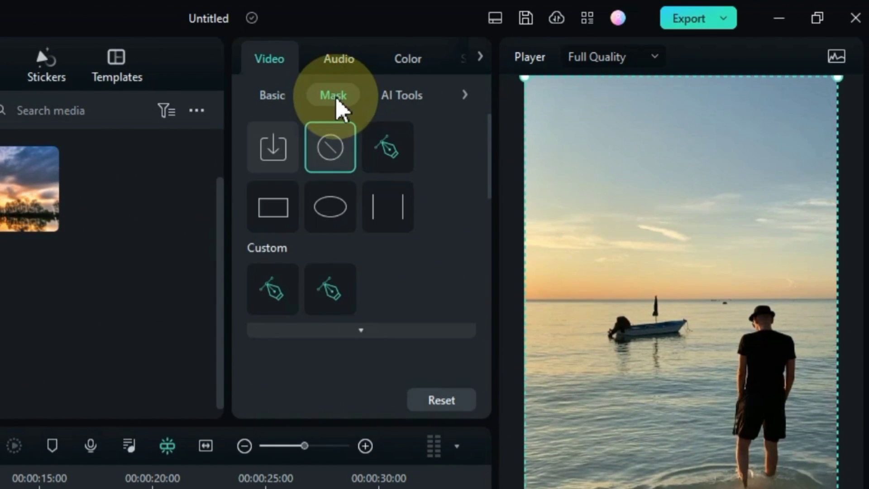
pyautogui.click(277, 212)
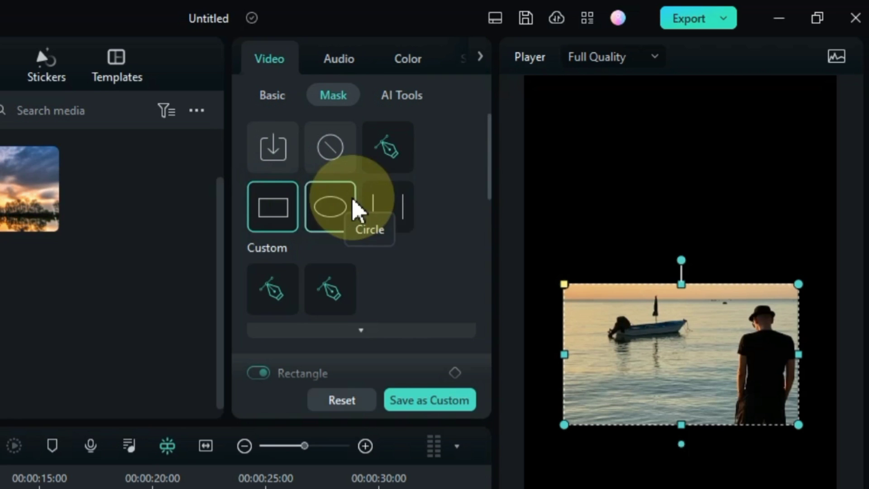
pyautogui.moveTo(494, 144); pyautogui.dragTo(469, 358)
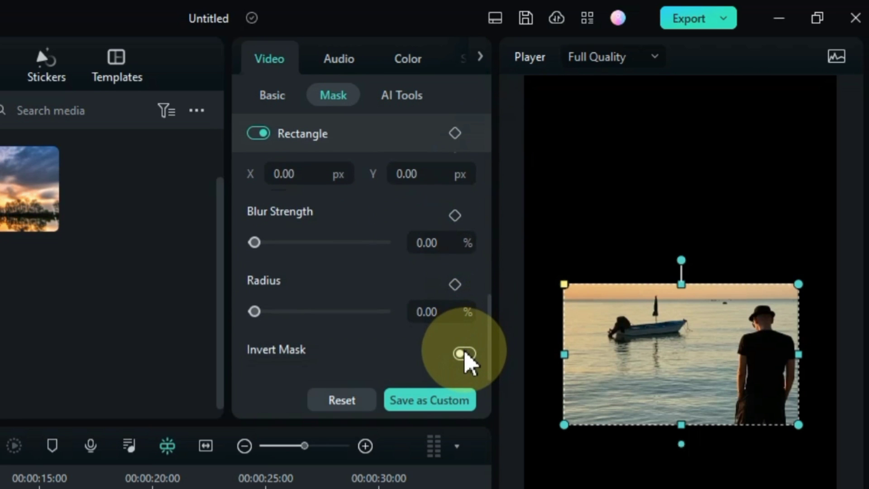
pyautogui.click(464, 353)
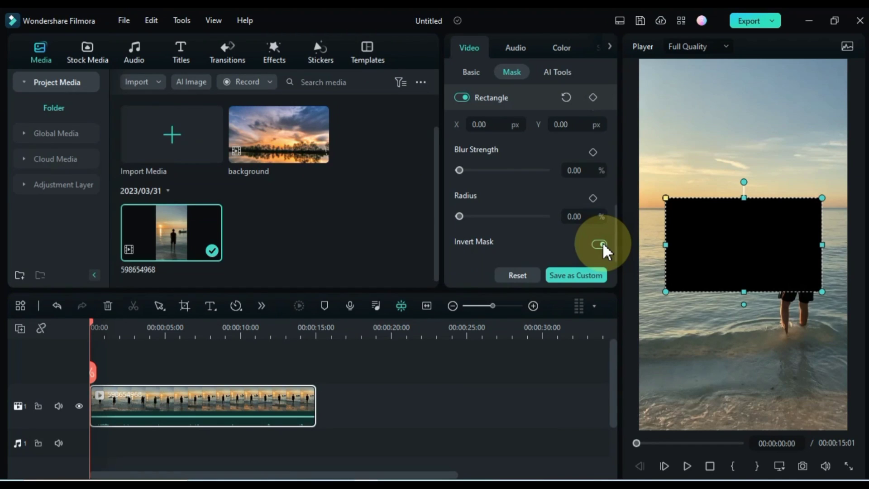
pyautogui.moveTo(616, 227); pyautogui.dragTo(618, 219)
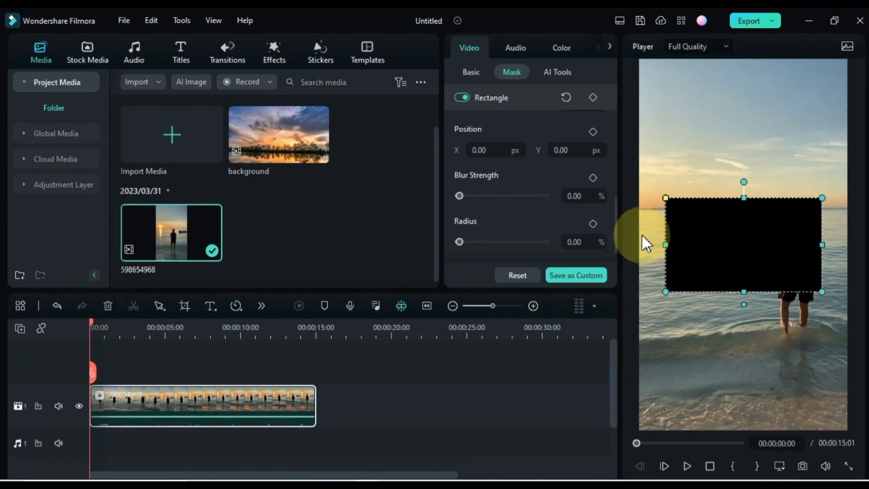
pyautogui.moveTo(665, 244); pyautogui.dragTo(640, 244)
pyautogui.moveTo(744, 198); pyautogui.dragTo(741, 131)
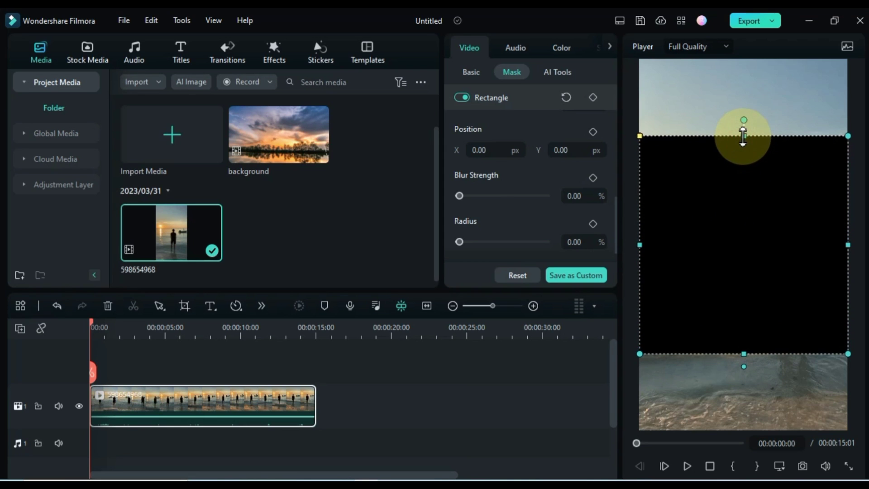
# Step: Fit the mask over the sky down to the horizon, blur it to 19.26%, and keyframe it
pyautogui.moveTo(741, 209); pyautogui.dragTo(744, 129)
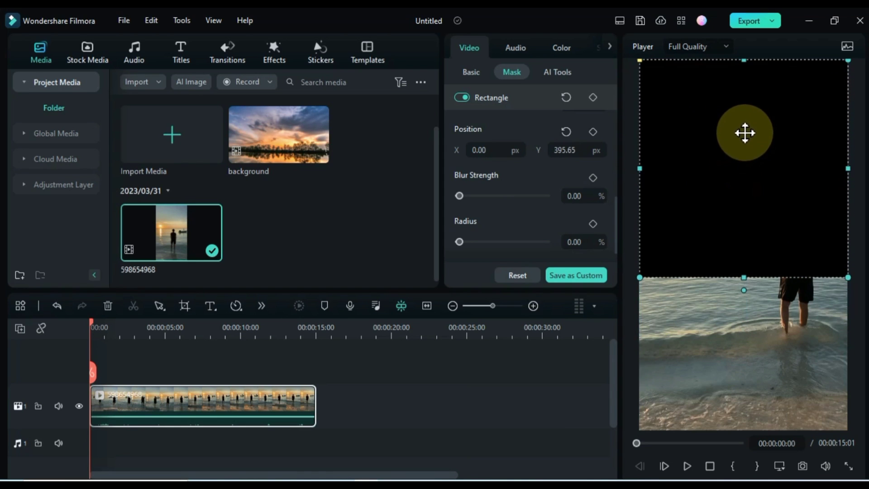
pyautogui.moveTo(739, 161); pyautogui.dragTo(739, 81)
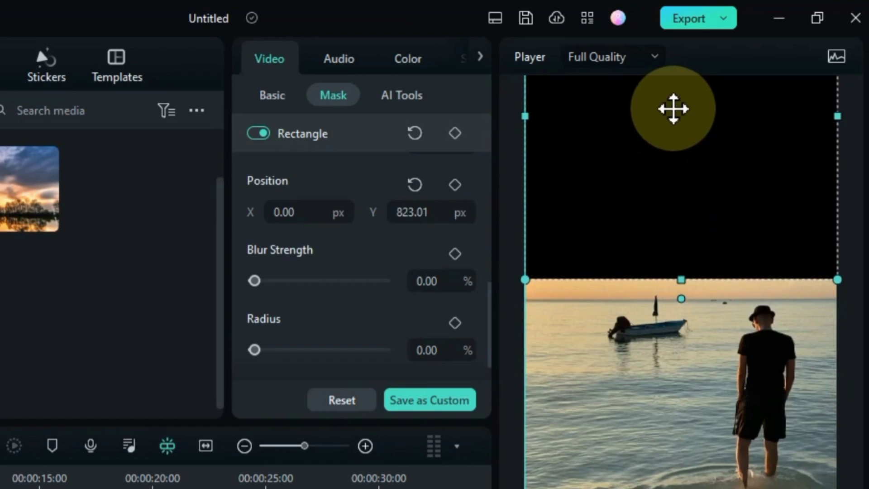
pyautogui.moveTo(673, 109); pyautogui.dragTo(673, 123)
pyautogui.moveTo(253, 281); pyautogui.dragTo(284, 293)
pyautogui.moveTo(665, 203); pyautogui.dragTo(670, 211)
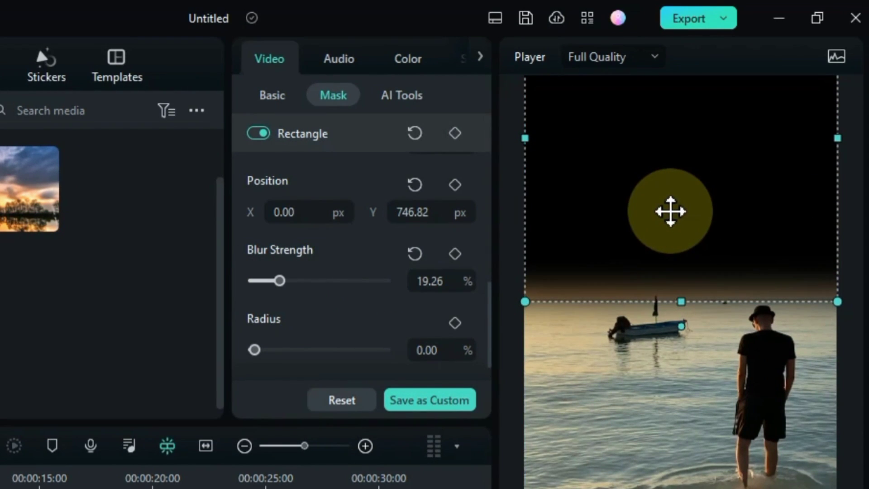
pyautogui.click(455, 133)
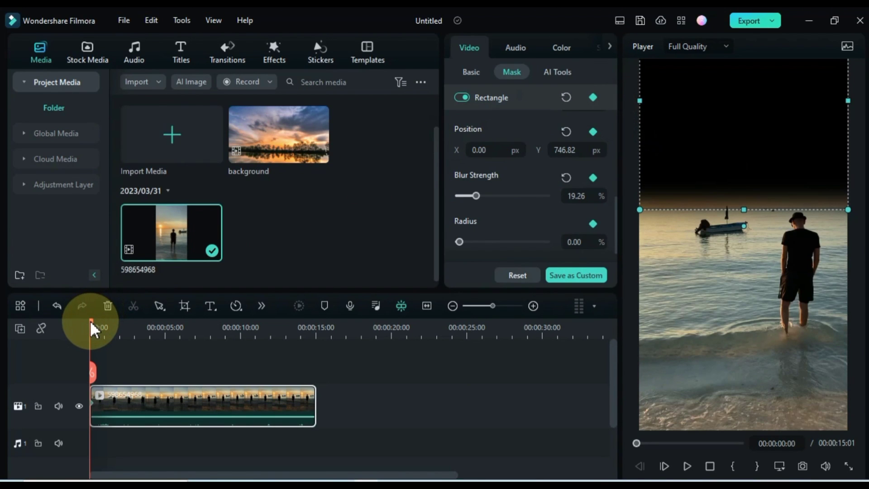
# Step: Realign the sky mask with the horizon at several times, keyframing Y 796.51 px at 07:23 and 806.45 px at 11:09
pyautogui.moveTo(89, 319); pyautogui.dragTo(143, 344)
pyautogui.moveTo(728, 188); pyautogui.dragTo(748, 149)
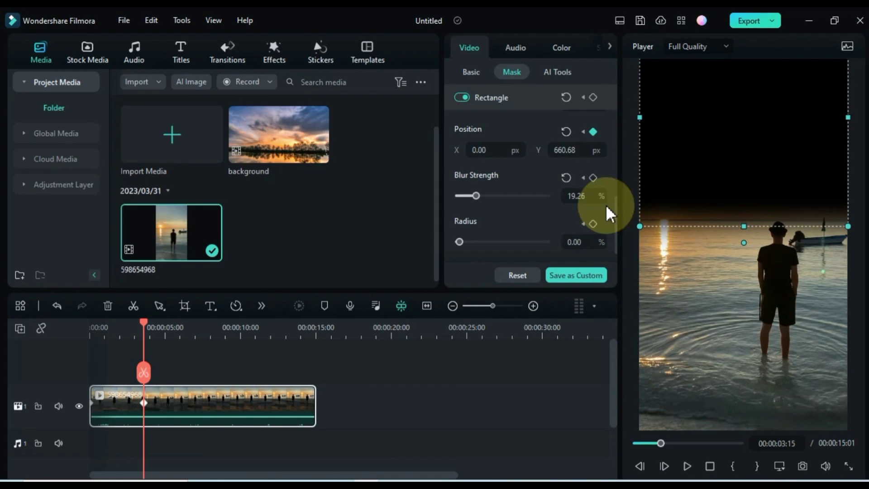
pyautogui.moveTo(145, 325); pyautogui.dragTo(66, 338)
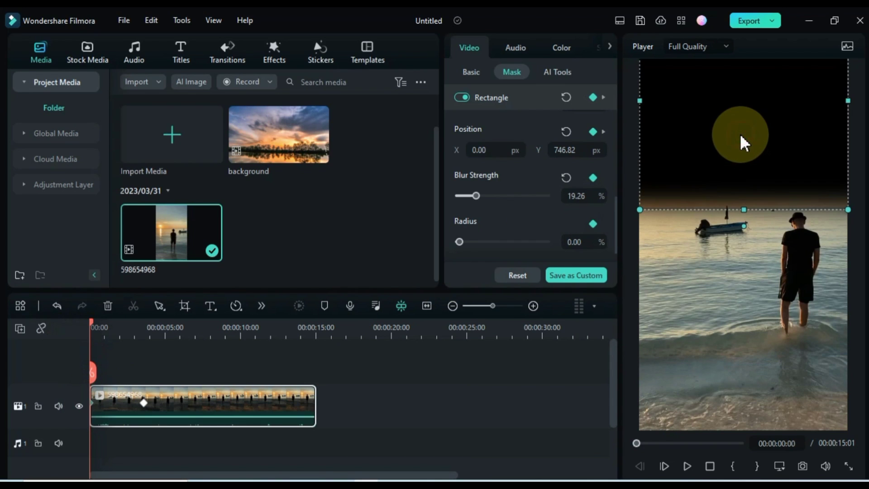
pyautogui.moveTo(741, 135); pyautogui.dragTo(740, 137)
pyautogui.moveTo(89, 322); pyautogui.dragTo(208, 332)
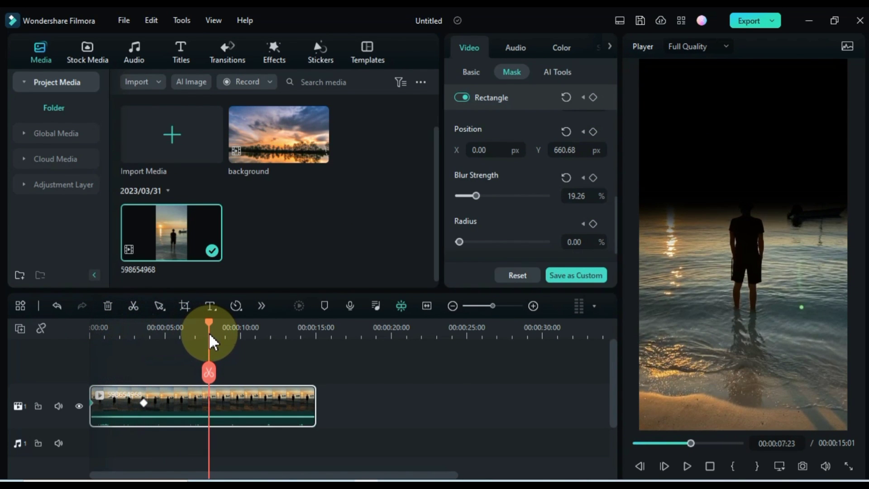
pyautogui.moveTo(722, 164); pyautogui.dragTo(720, 132)
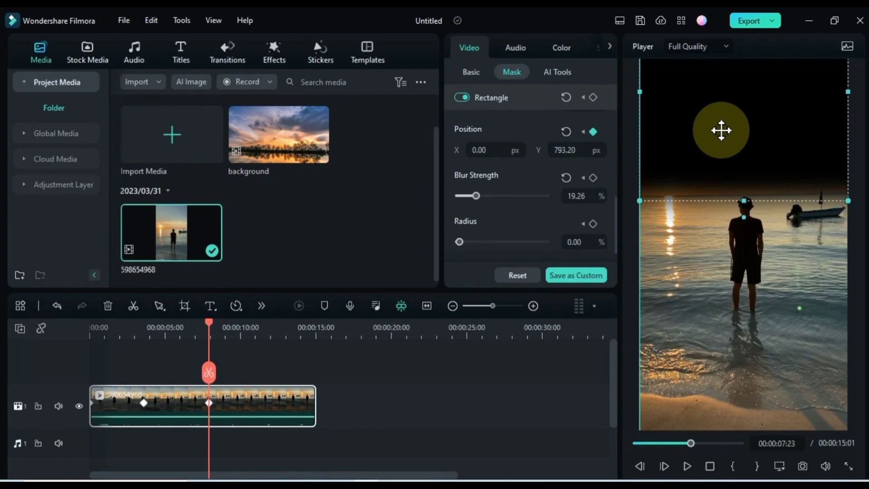
pyautogui.moveTo(209, 327); pyautogui.dragTo(259, 330)
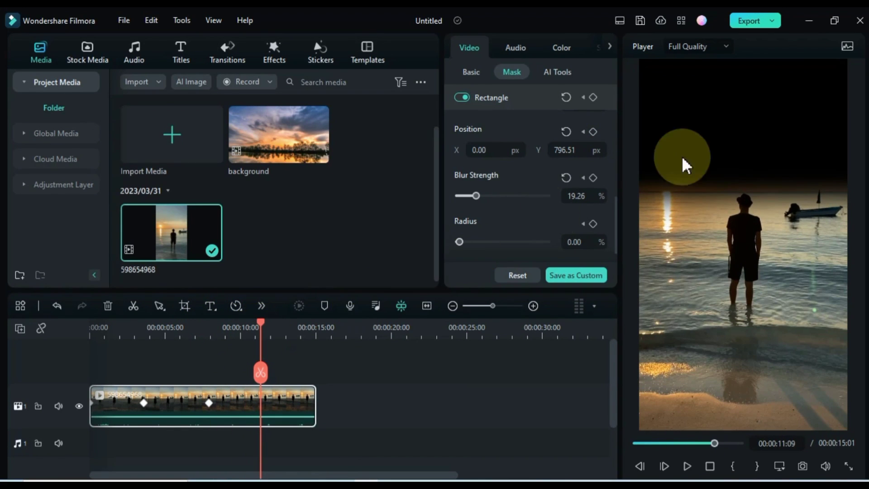
pyautogui.click(749, 132)
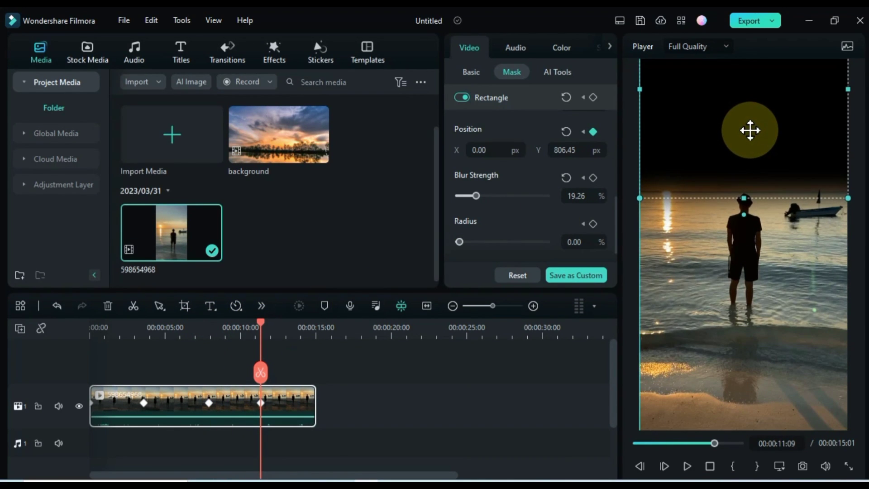
pyautogui.moveTo(260, 323); pyautogui.dragTo(74, 354)
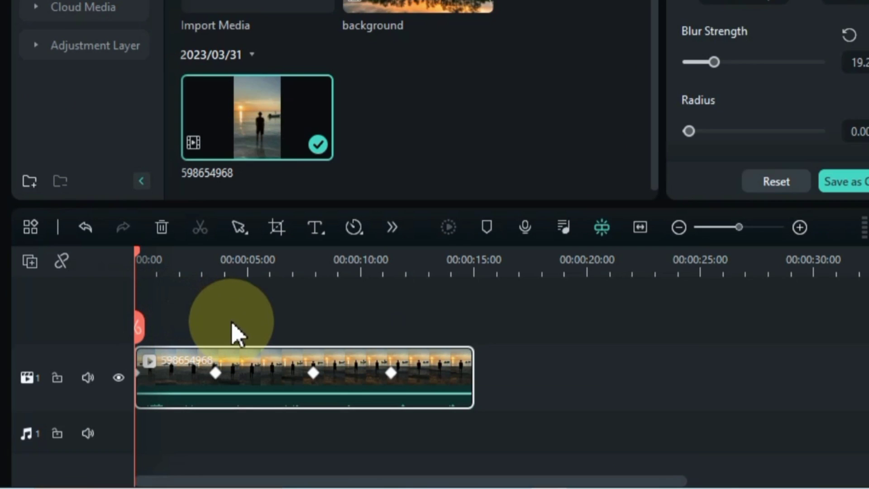
# Step: Move the beach clip up to track 2 and place the 'background' image at the start of track 1
pyautogui.click(233, 333)
pyautogui.click(219, 378)
pyautogui.moveTo(219, 378); pyautogui.dragTo(210, 349)
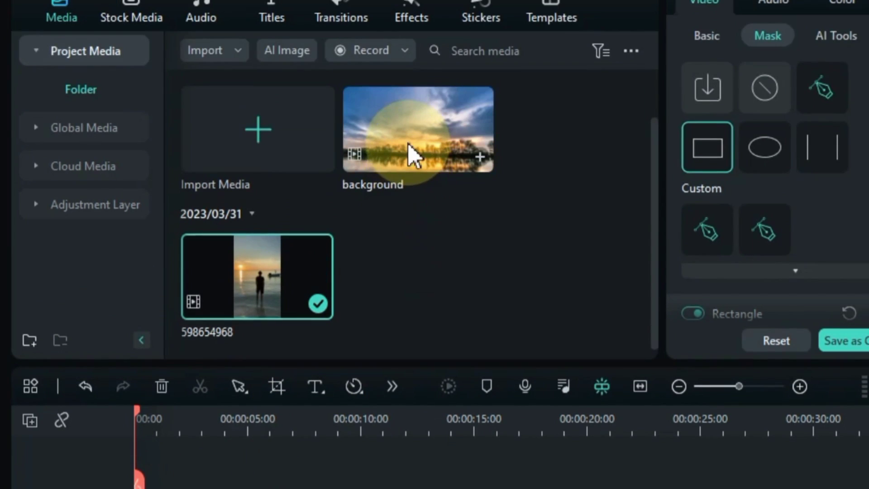
pyautogui.moveTo(411, 7); pyautogui.dragTo(300, 351)
pyautogui.moveTo(301, 406); pyautogui.dragTo(140, 433)
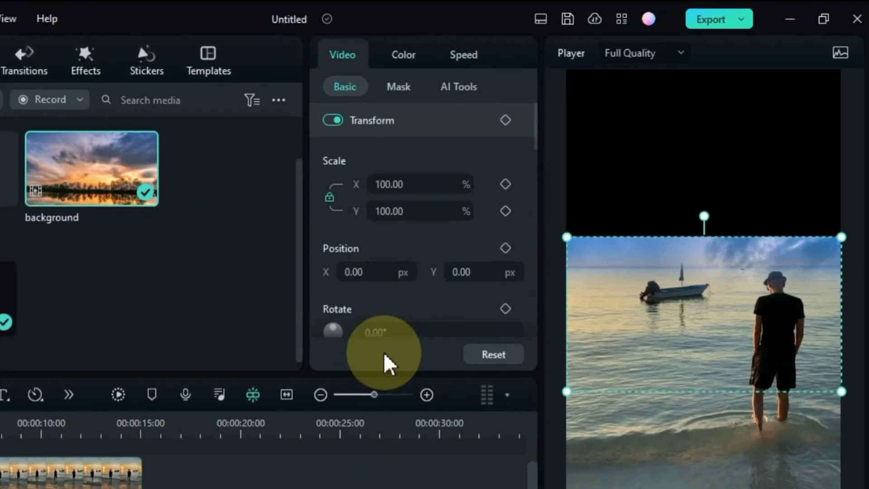
# Step: Unlink the background image's width and height scaling and stretch it over the blacked-out sky
pyautogui.moveTo(461, 272); pyautogui.dragTo(462, 272)
pyautogui.moveTo(406, 307); pyautogui.dragTo(404, 307)
pyautogui.click(256, 223)
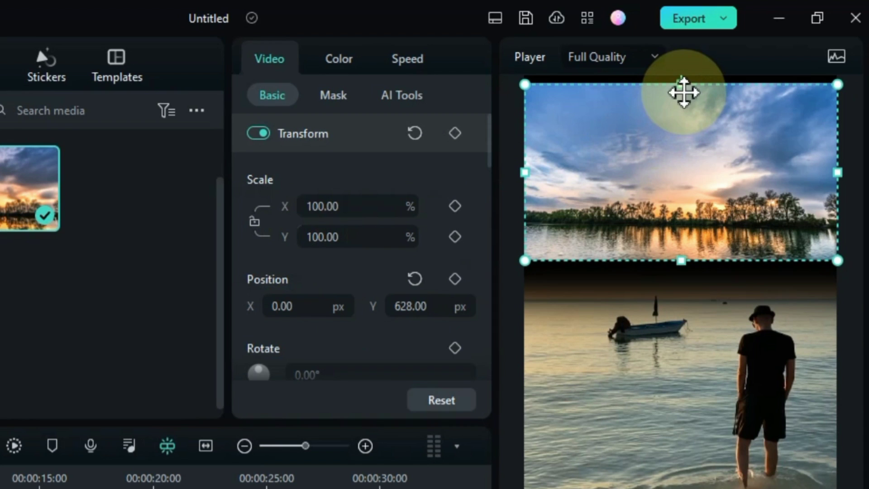
pyautogui.moveTo(684, 86); pyautogui.dragTo(683, 77)
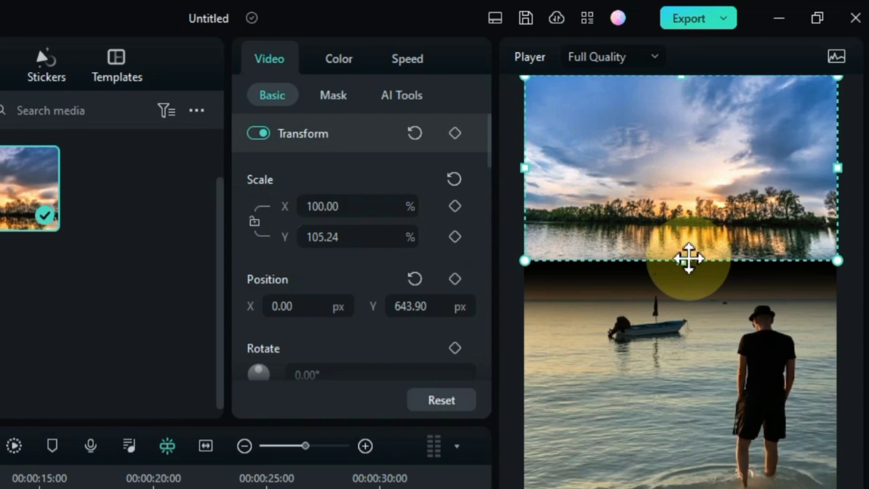
pyautogui.moveTo(680, 260); pyautogui.dragTo(683, 275)
pyautogui.moveTo(687, 318); pyautogui.dragTo(688, 346)
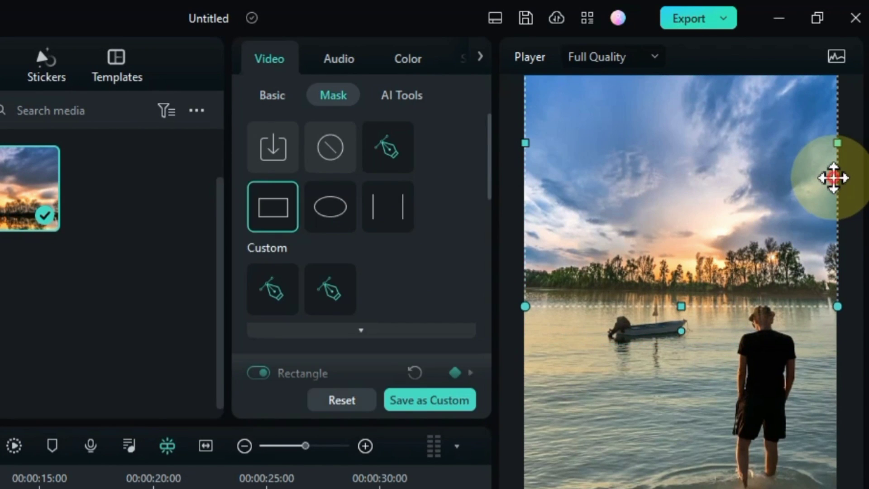
pyautogui.moveTo(833, 178)
pyautogui.mouseDown()
pyautogui.moveTo(834, 164)
pyautogui.moveTo(824, 180)
pyautogui.mouseUp()
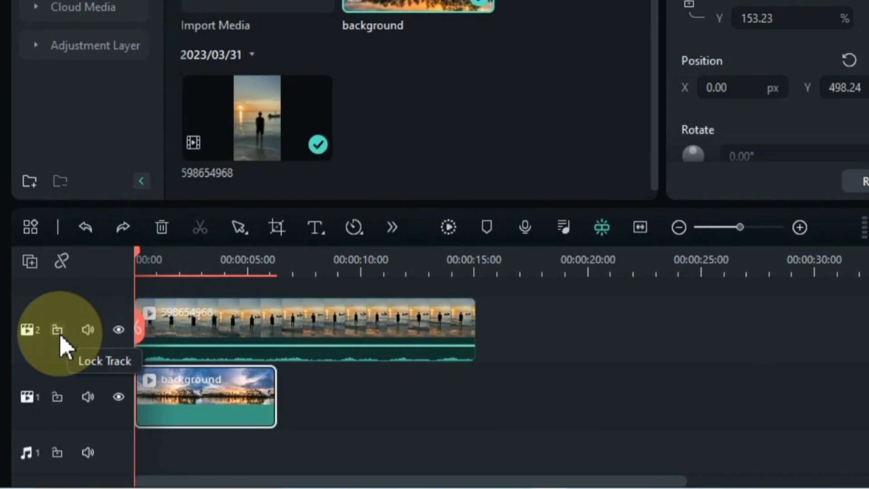
# Step: Lock the beach clip's track and refine the background to 199.59% height at Y 807.72 px
pyautogui.click(57, 331)
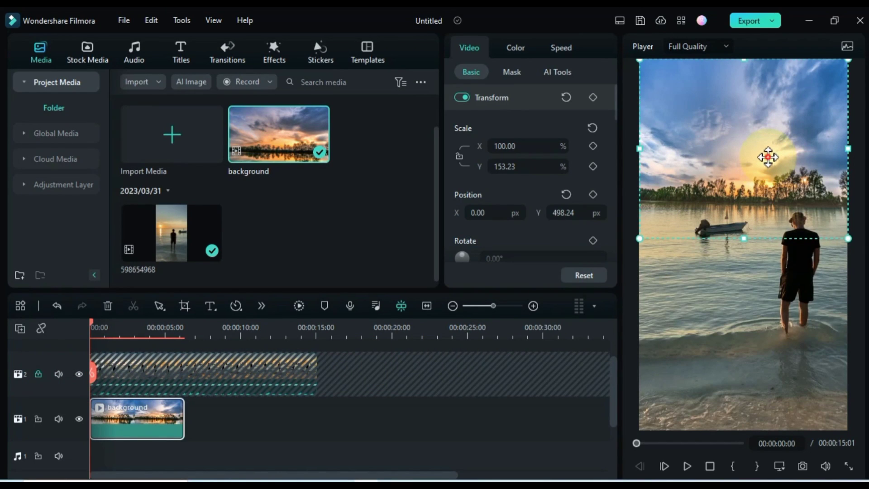
pyautogui.moveTo(768, 157); pyautogui.dragTo(771, 122)
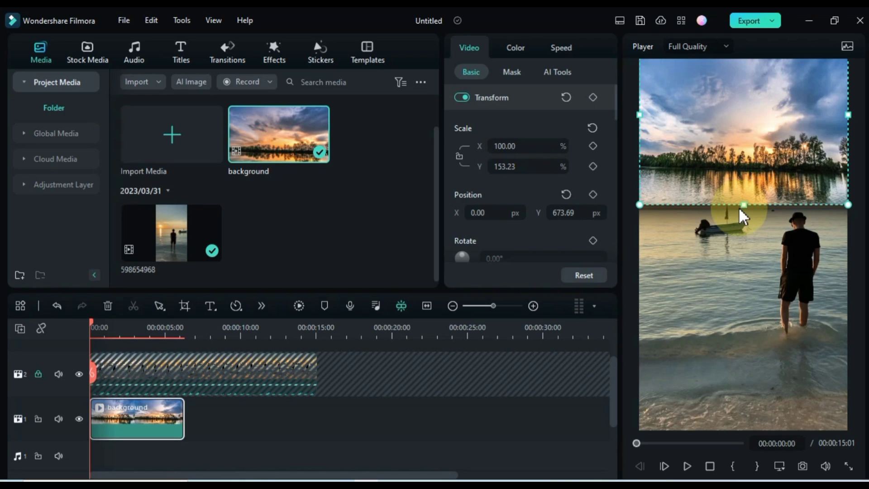
pyautogui.moveTo(742, 208); pyautogui.dragTo(753, 248)
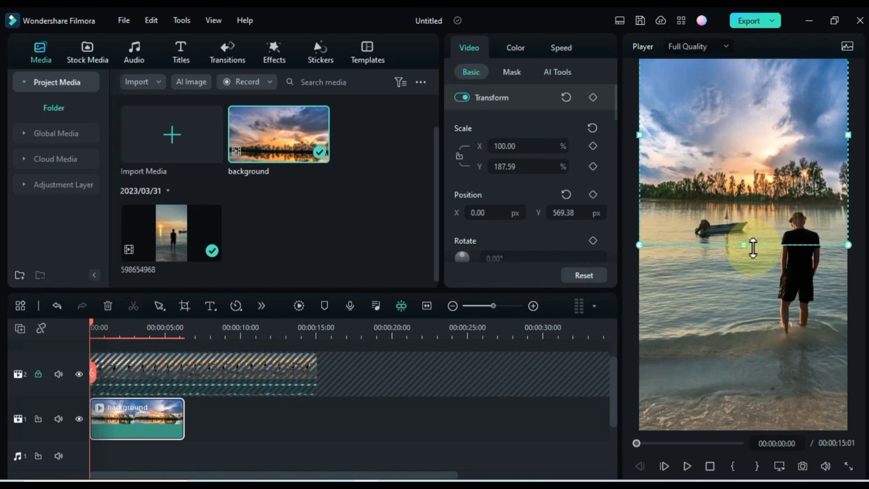
pyautogui.moveTo(758, 118); pyautogui.dragTo(759, 76)
pyautogui.moveTo(743, 192)
pyautogui.mouseDown()
pyautogui.moveTo(747, 219)
pyautogui.moveTo(753, 205)
pyautogui.mouseUp()
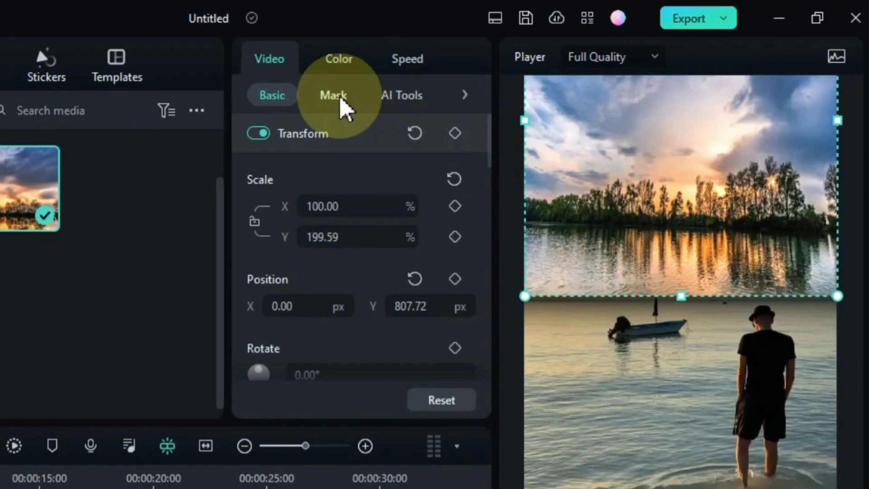
# Step: Apply a Rectangle mask to the background image, sized and positioned over the sky
pyautogui.click(514, 73)
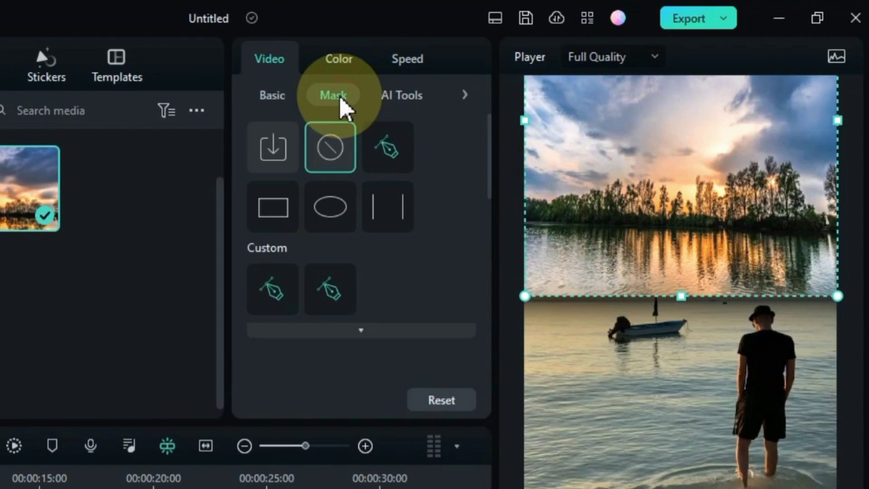
pyautogui.click(289, 210)
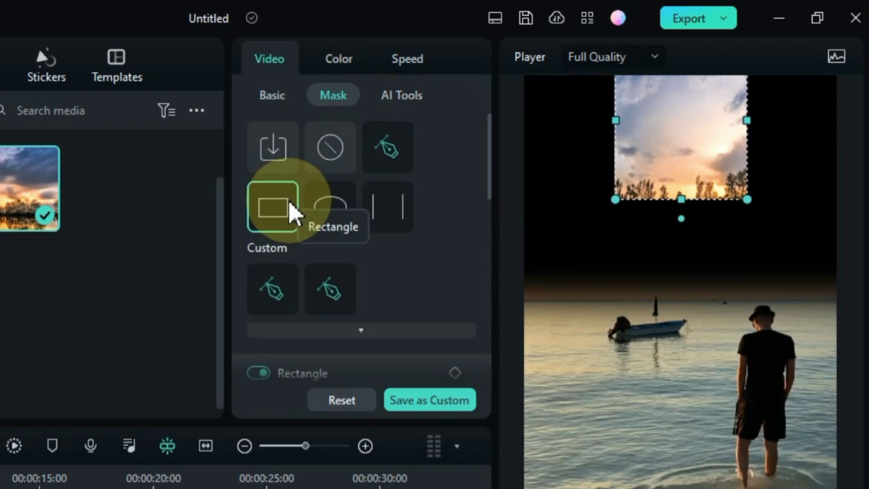
pyautogui.moveTo(616, 200); pyautogui.dragTo(442, 326)
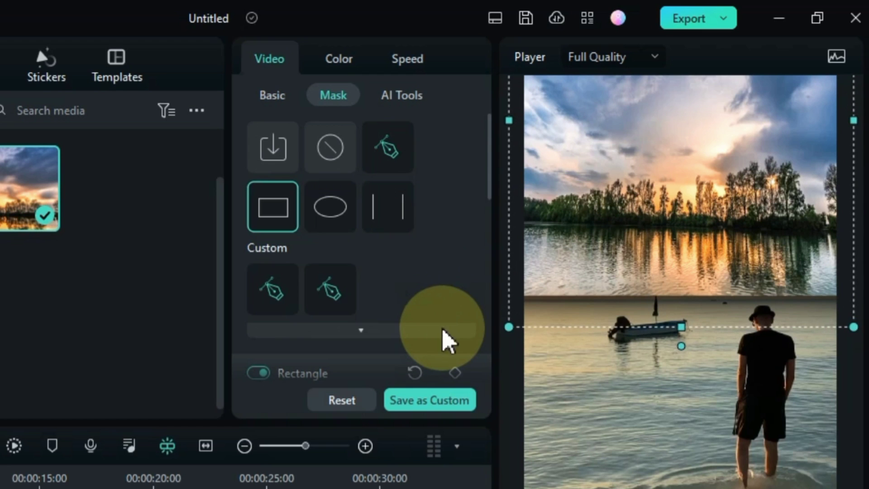
pyautogui.moveTo(649, 190); pyautogui.dragTo(651, 162)
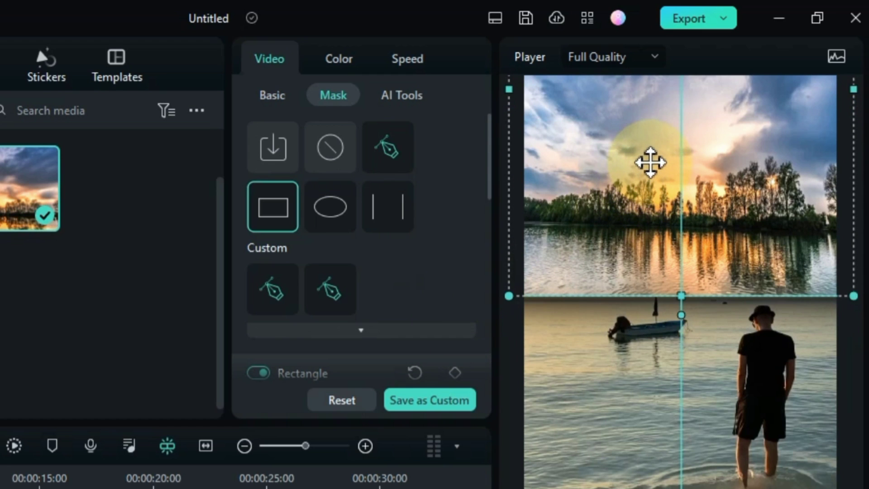
pyautogui.moveTo(490, 165); pyautogui.dragTo(481, 330)
# Step: Soften the rectangle mask to 8.15% blur and set the image's Position Y to 792.72 px
pyautogui.moveTo(270, 308); pyautogui.dragTo(300, 315)
pyautogui.moveTo(560, 243); pyautogui.dragTo(616, 199)
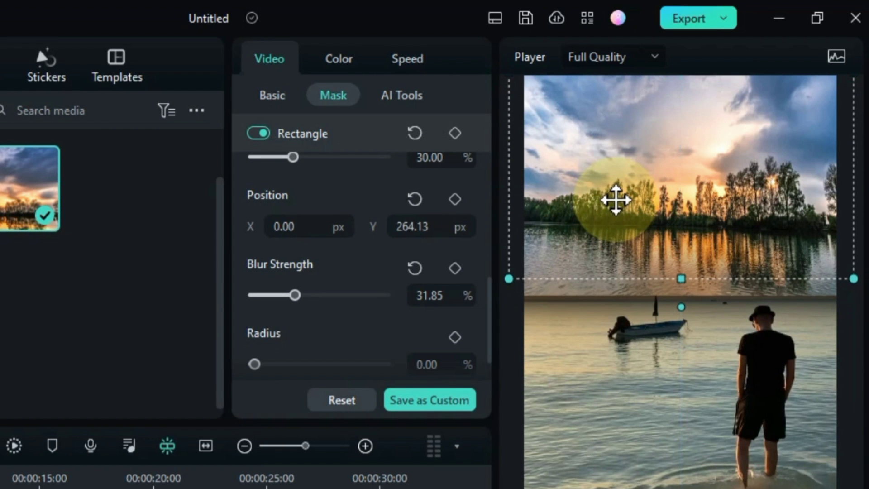
pyautogui.moveTo(306, 301); pyautogui.dragTo(267, 312)
pyautogui.moveTo(660, 191); pyautogui.dragTo(666, 187)
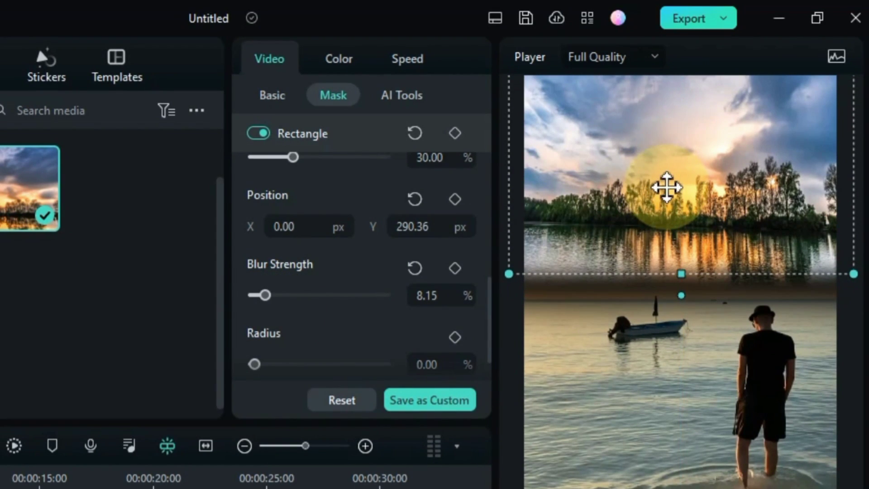
pyautogui.click(274, 103)
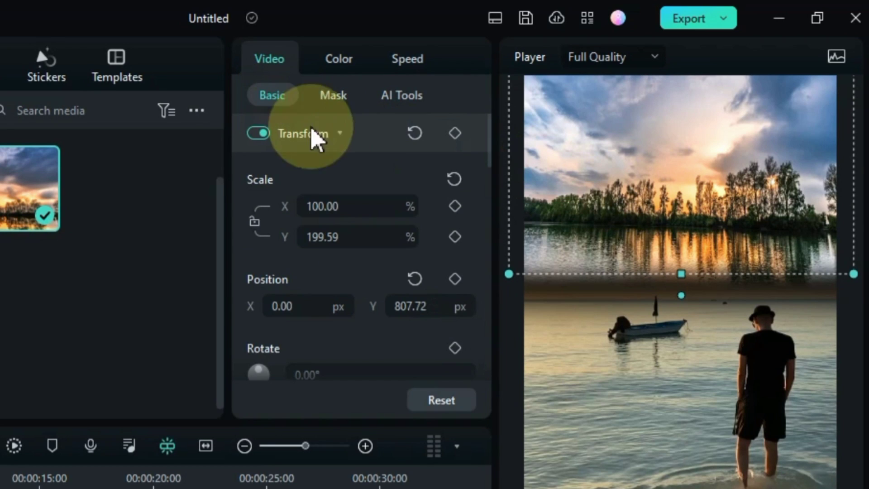
pyautogui.moveTo(430, 303); pyautogui.dragTo(435, 303)
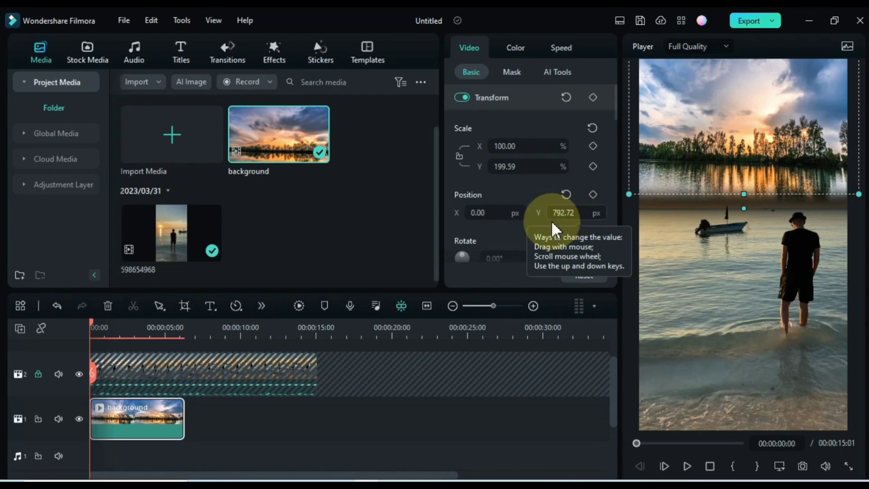
# Step: Unlock track 2 and preview the composite at about 5 seconds
pyautogui.click(38, 375)
pyautogui.click(205, 437)
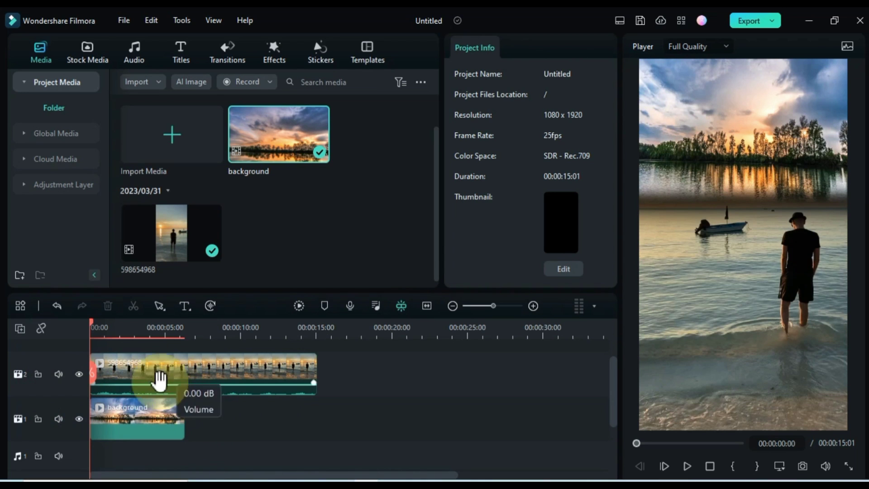
pyautogui.moveTo(97, 329); pyautogui.dragTo(164, 325)
# Step: Stretch the background clip to match the 15-second beach clip, slowing it to 0.42x
pyautogui.click(234, 407)
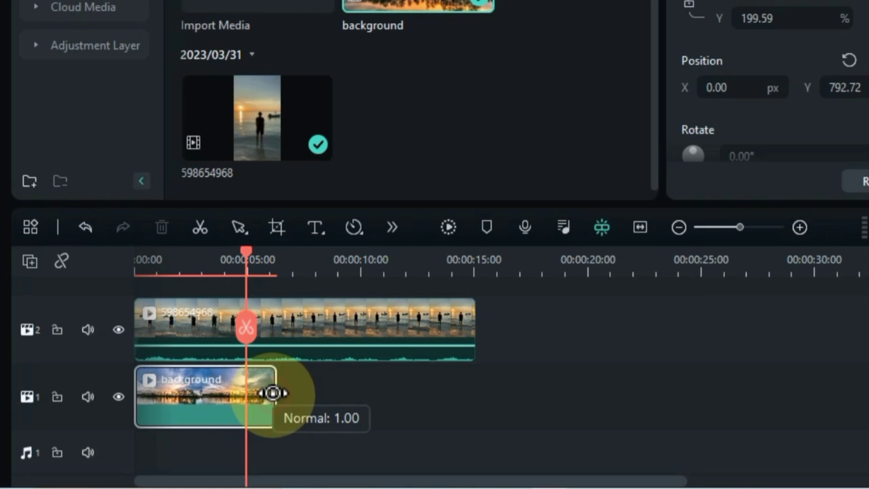
pyautogui.moveTo(267, 392); pyautogui.dragTo(475, 384)
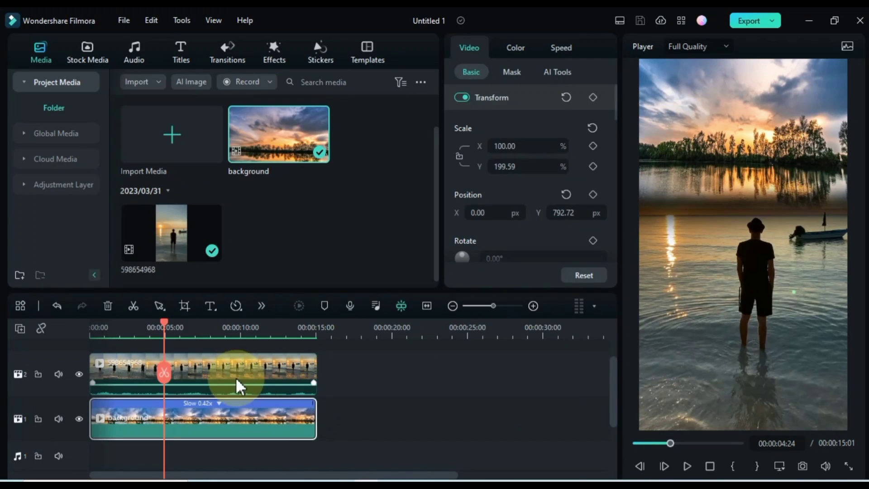
pyautogui.moveTo(165, 330); pyautogui.dragTo(81, 348)
pyautogui.moveTo(174, 384)
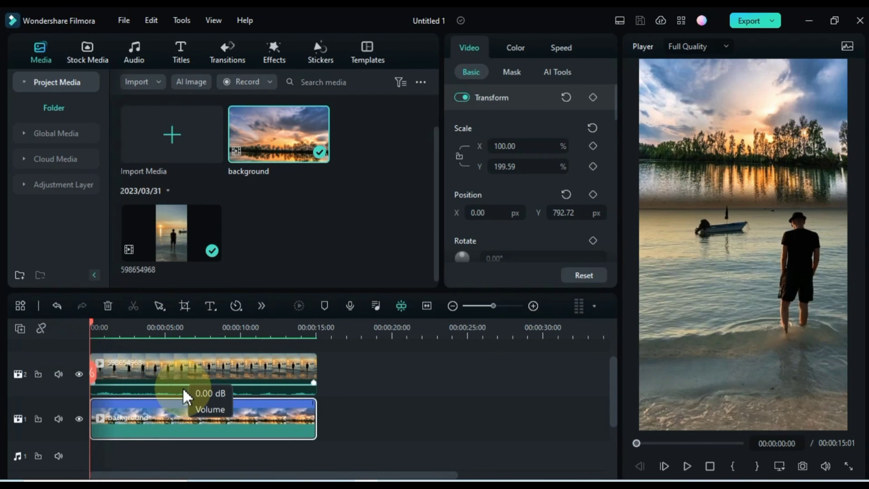
pyautogui.click(223, 382)
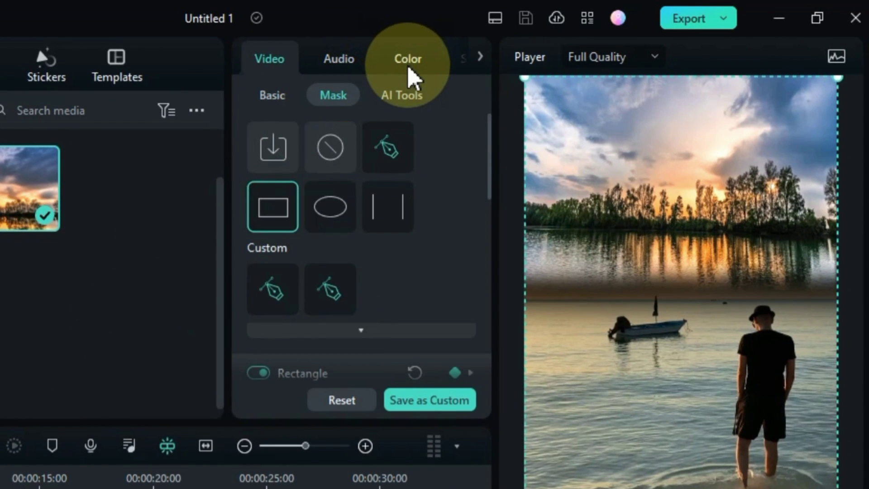
# Step: Apply the Film Stock colour preset to the beach clip and preview the tint
pyautogui.click(411, 60)
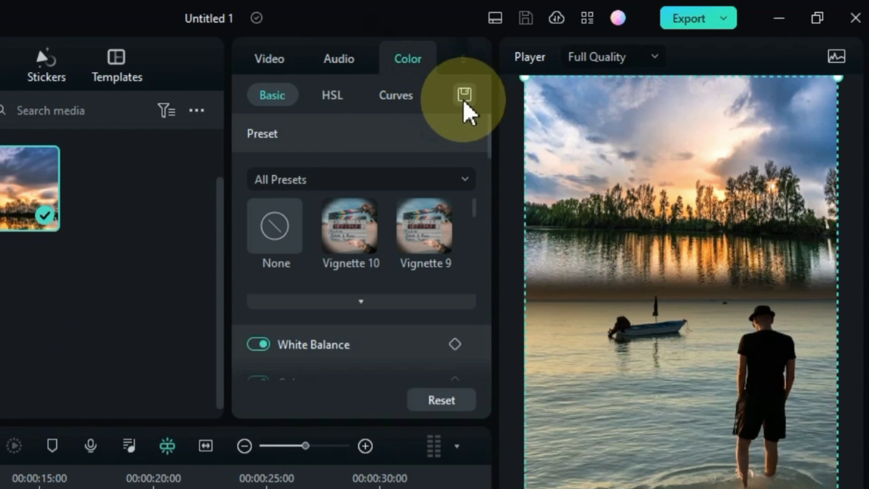
pyautogui.moveTo(476, 210); pyautogui.dragTo(481, 215)
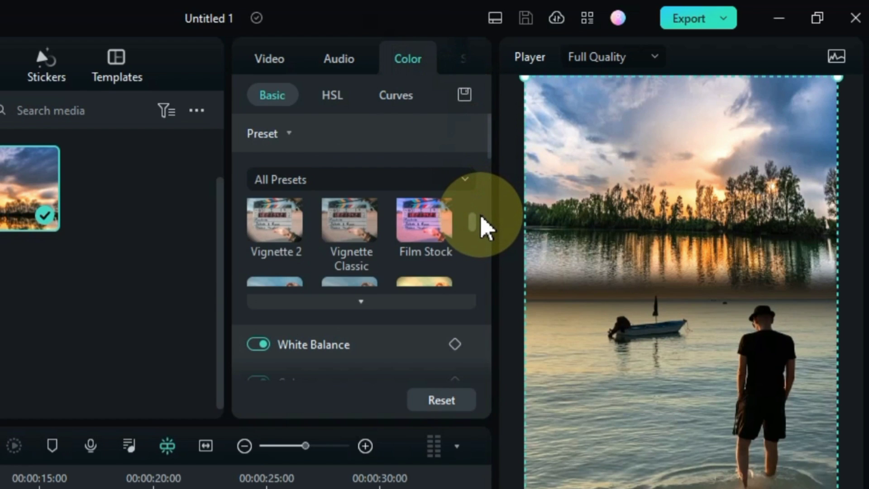
pyautogui.click(426, 229)
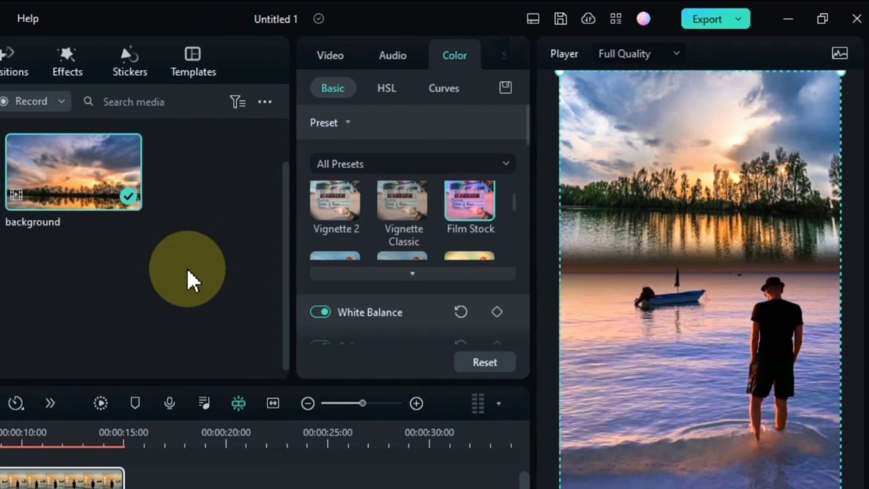
pyautogui.moveTo(77, 329); pyautogui.dragTo(257, 374)
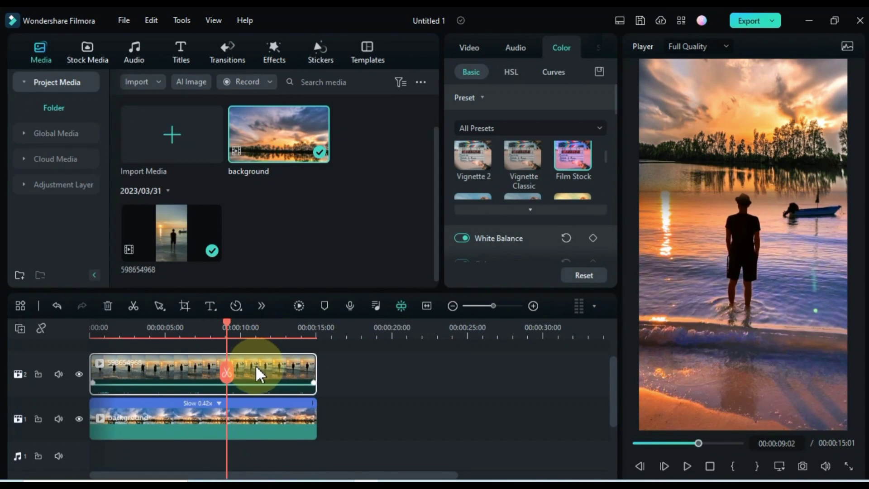
# Step: Apply the Film Stock colour preset to the background clip on track 1 as well
pyautogui.click(284, 433)
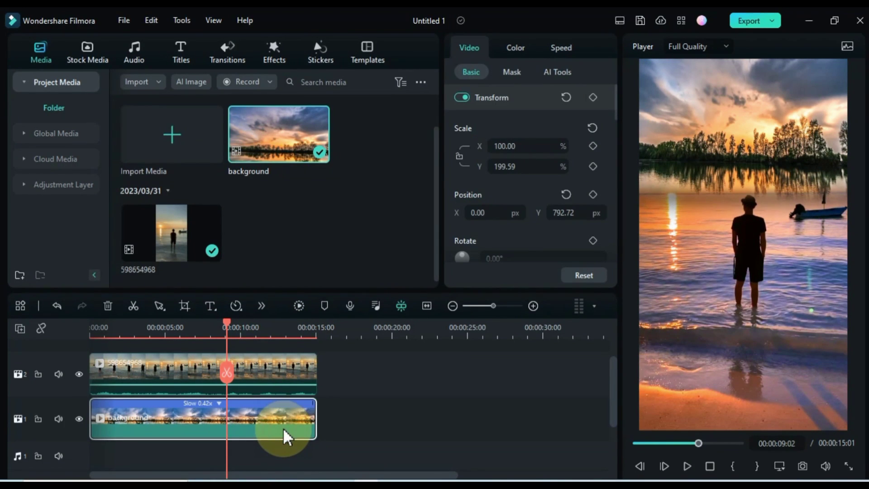
pyautogui.click(525, 49)
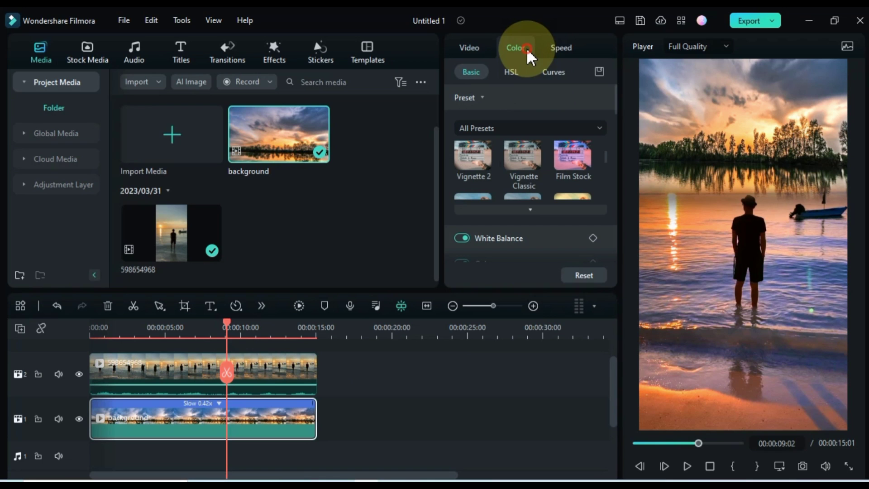
pyautogui.click(569, 174)
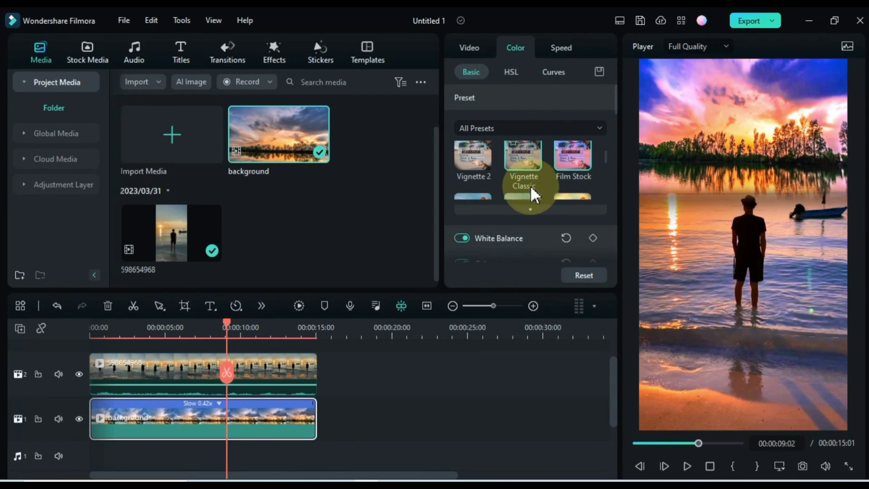
pyautogui.moveTo(226, 332); pyautogui.dragTo(82, 352)
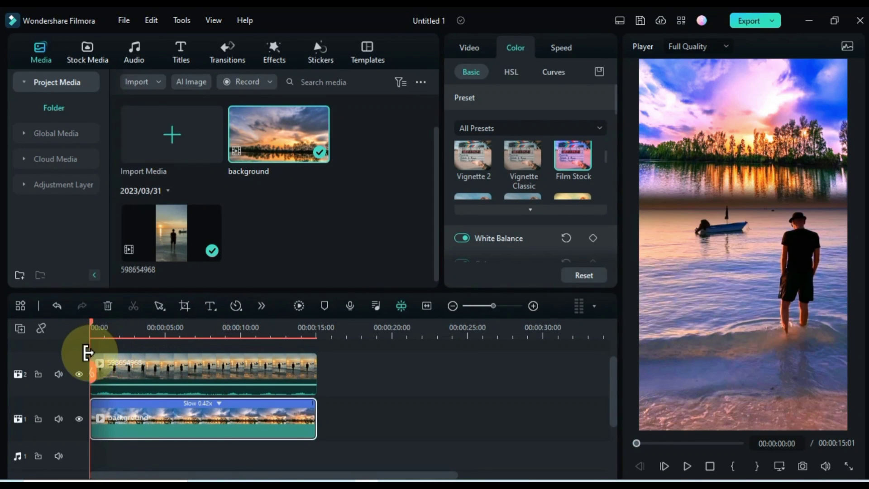
# Step: Add a copy of clip 598654968 at 0:00 on the bottom track, moving the background clip up to track 2
pyautogui.click(347, 387)
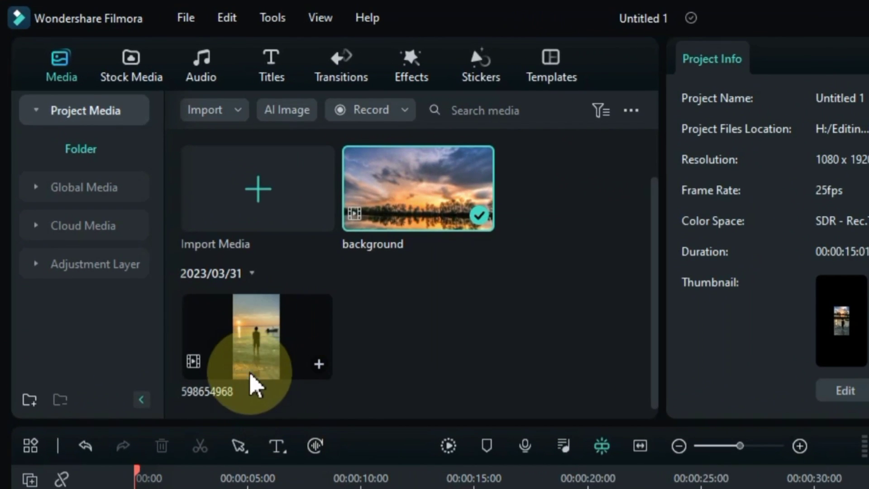
pyautogui.moveTo(167, 258); pyautogui.dragTo(209, 267)
pyautogui.moveTo(314, 388); pyautogui.dragTo(520, 408)
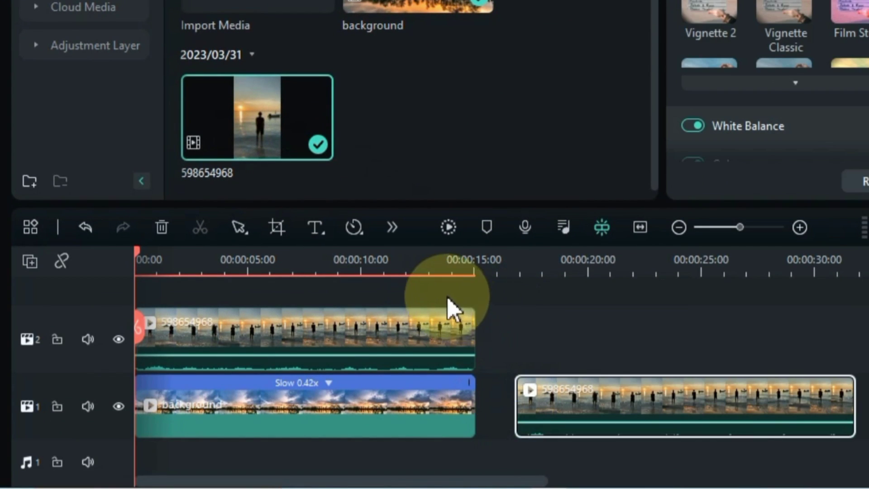
pyautogui.click(453, 310)
pyautogui.moveTo(372, 436); pyautogui.dragTo(248, 375)
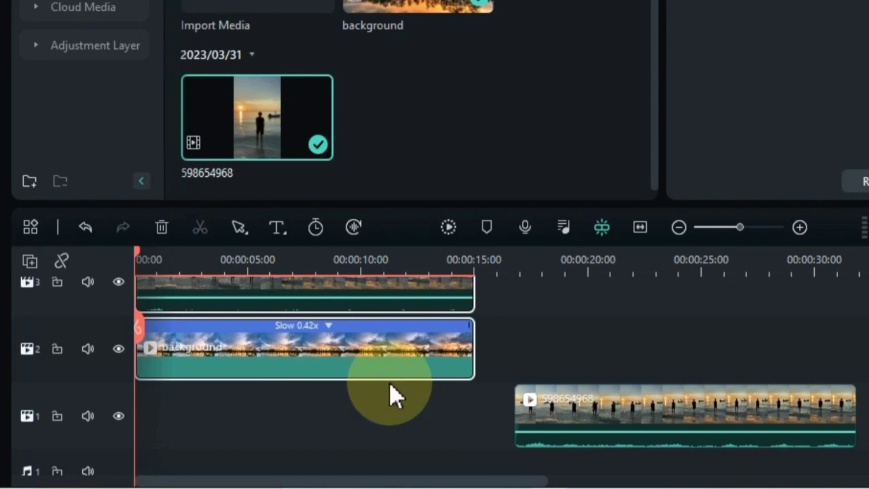
pyautogui.moveTo(548, 404); pyautogui.dragTo(290, 327)
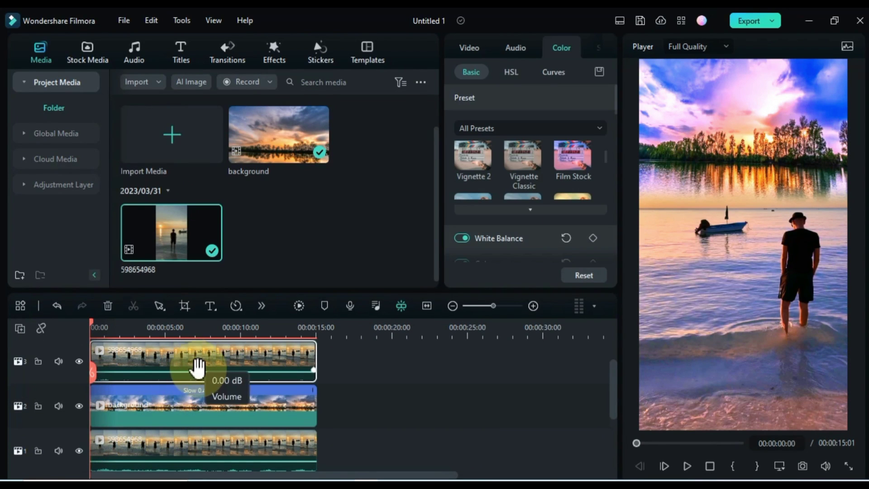
# Step: Preview the composite, then place another copy of clip 598654968 on a new fourth track
pyautogui.click(368, 384)
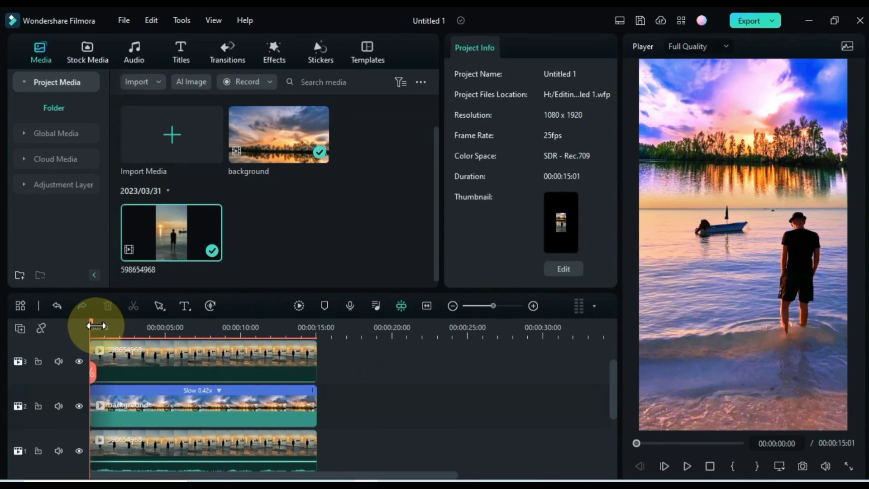
pyautogui.moveTo(93, 332); pyautogui.dragTo(183, 338)
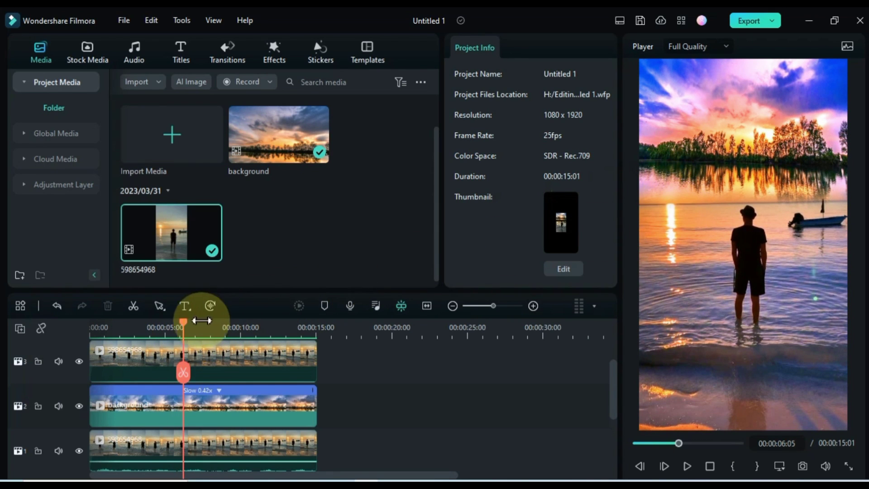
pyautogui.moveTo(185, 334); pyautogui.dragTo(131, 394)
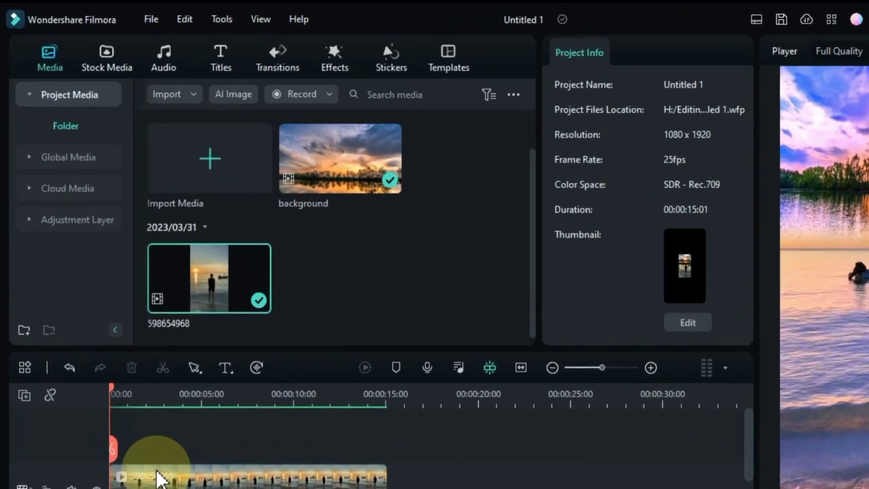
pyautogui.moveTo(159, 478); pyautogui.dragTo(241, 305)
pyautogui.moveTo(296, 367); pyautogui.dragTo(88, 370)
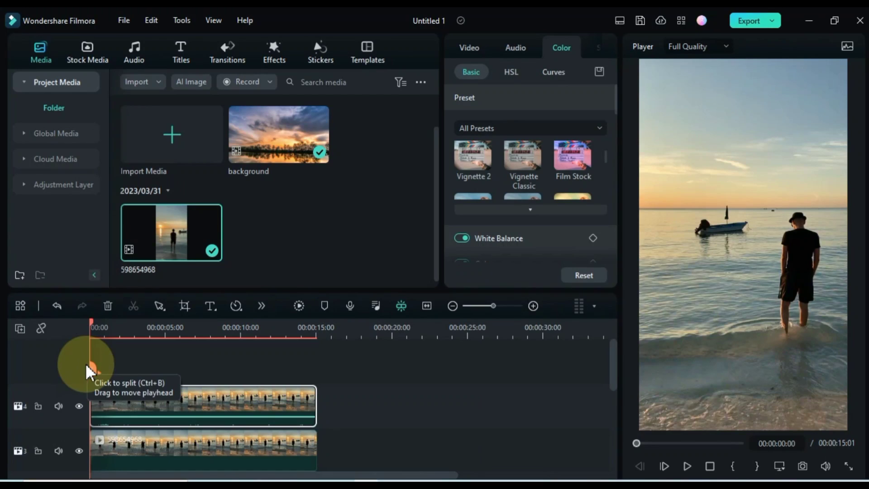
# Step: Give the top-track copy of clip 598654968 the Film Stock colour preset and bring up its mask settings
pyautogui.moveTo(91, 326); pyautogui.dragTo(202, 332)
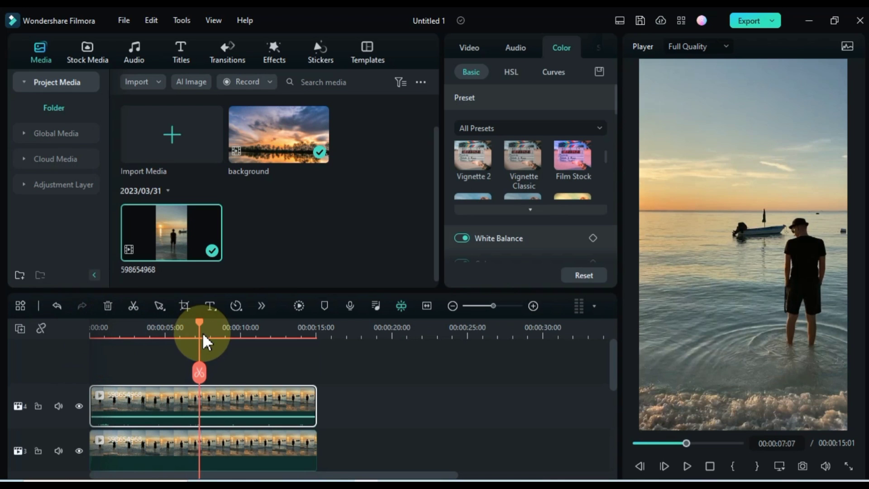
pyautogui.press('Home')
pyautogui.moveTo(180, 417); pyautogui.dragTo(180, 426)
pyautogui.moveTo(91, 328); pyautogui.dragTo(249, 333)
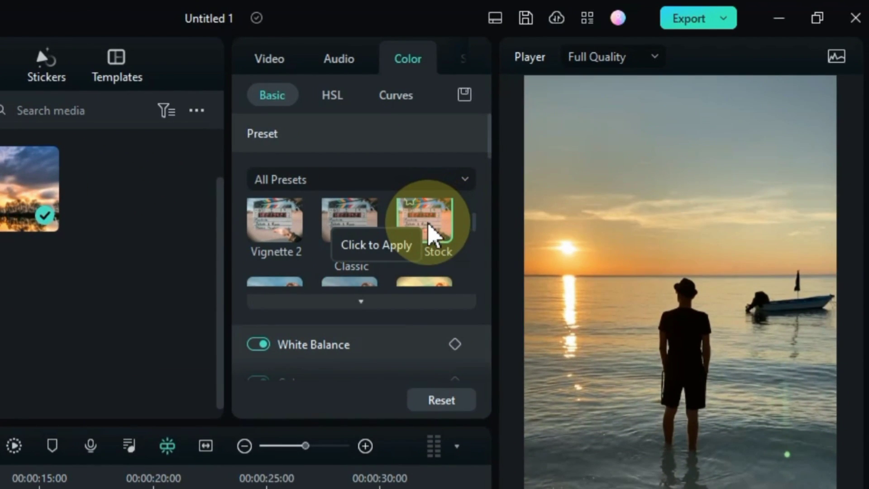
pyautogui.click(427, 232)
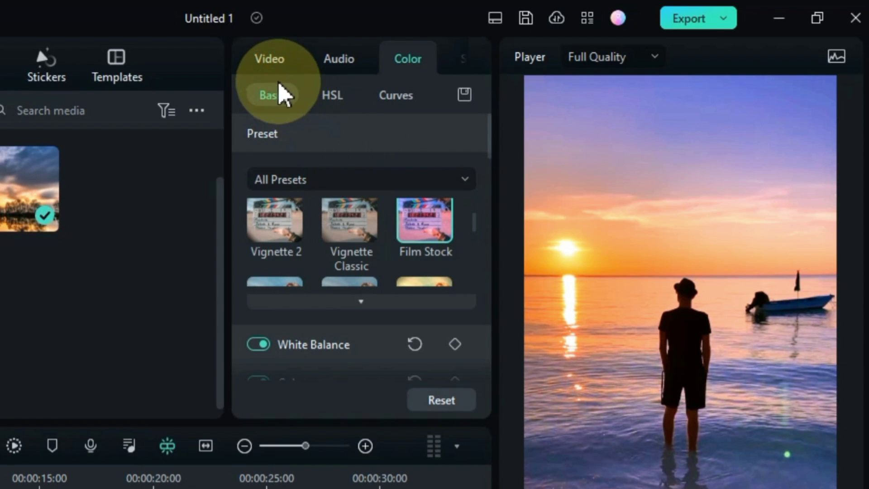
pyautogui.click(270, 59)
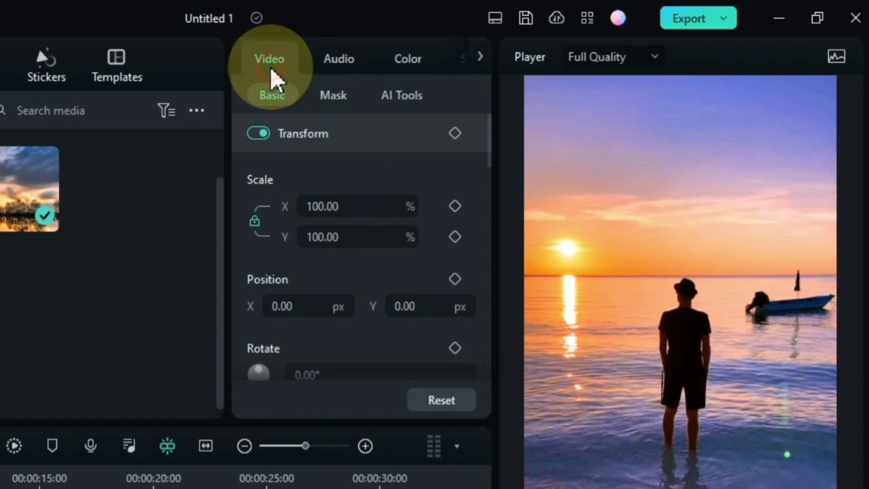
pyautogui.click(333, 96)
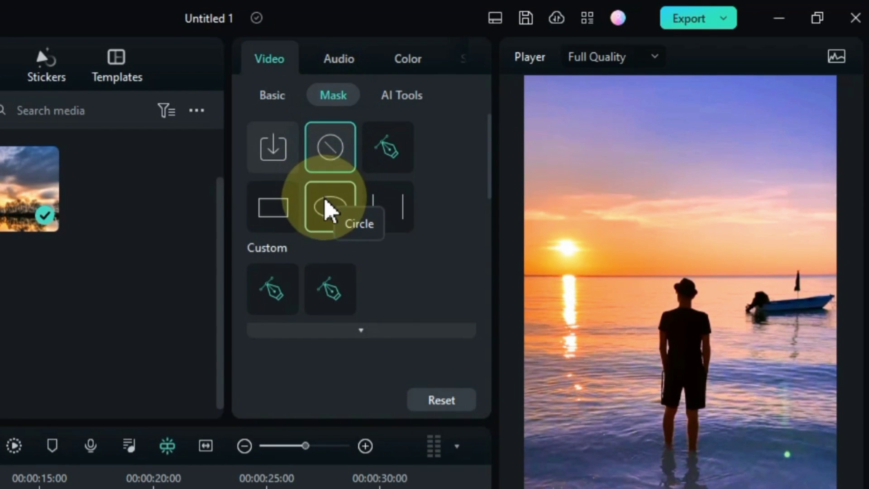
# Step: Place a feathered Circle mask over the sun, shrinking it to 36.38% scale, 50% width and 30% height
pyautogui.click(329, 212)
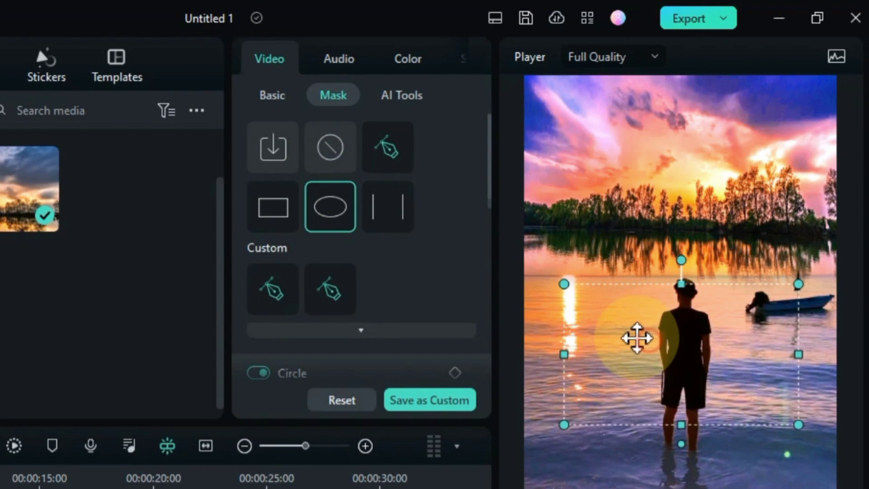
pyautogui.moveTo(637, 338); pyautogui.dragTo(696, 187)
pyautogui.moveTo(648, 209); pyautogui.dragTo(601, 227)
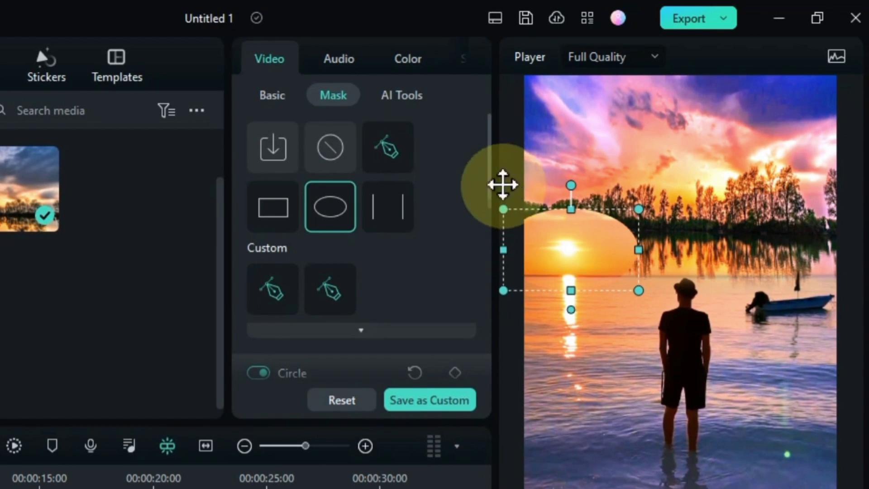
pyautogui.moveTo(488, 149); pyautogui.dragTo(502, 345)
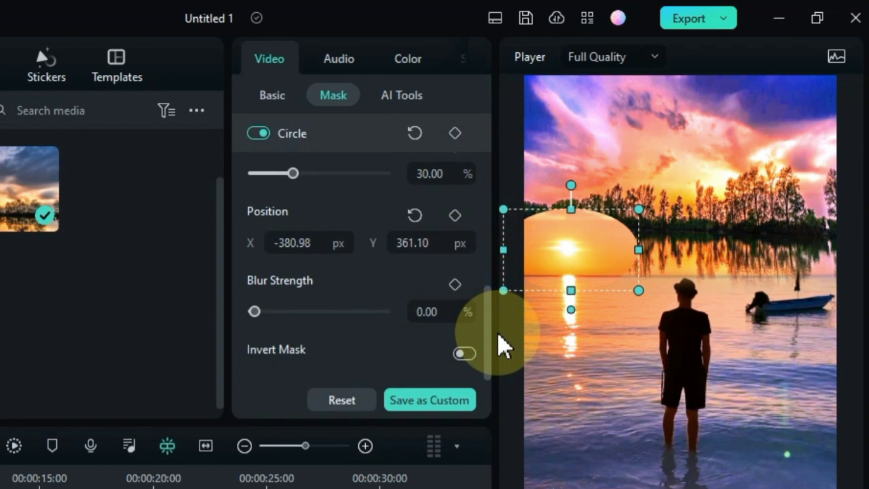
pyautogui.moveTo(255, 311); pyautogui.dragTo(288, 321)
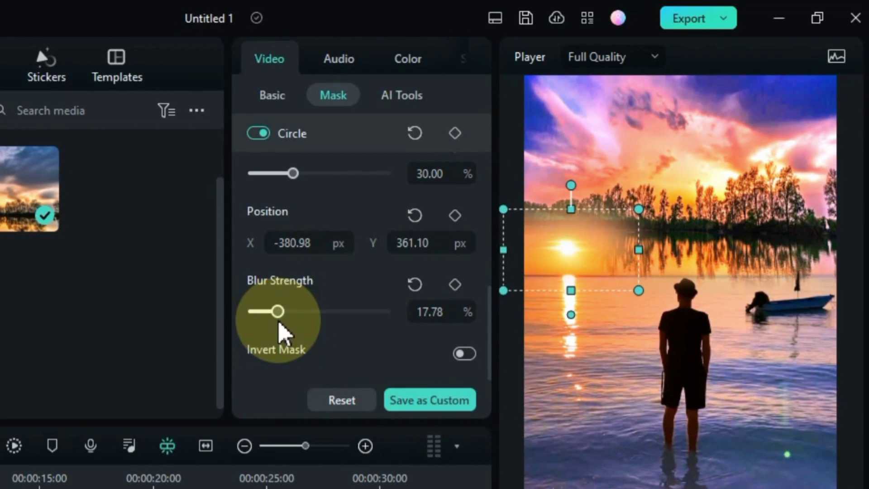
pyautogui.scroll(2, 349, 213)
pyautogui.scroll(4, 349, 212)
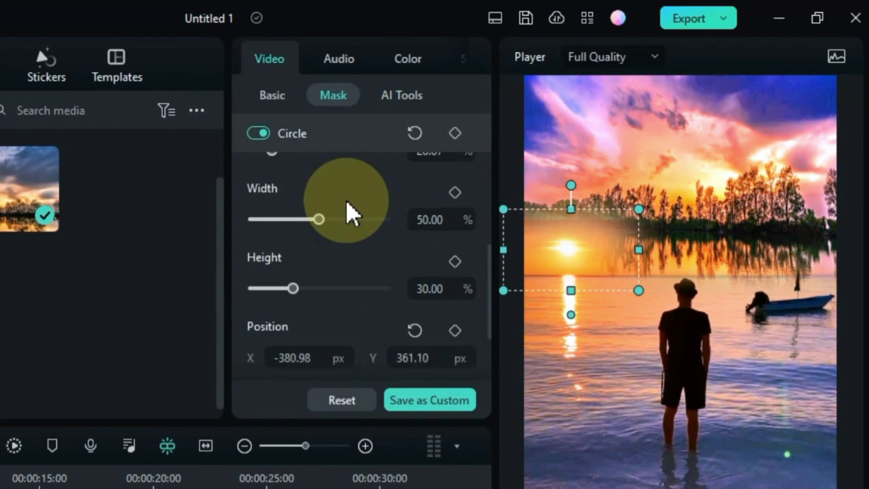
pyautogui.scroll(12, 427, 208)
pyautogui.scroll(-10, 427, 208)
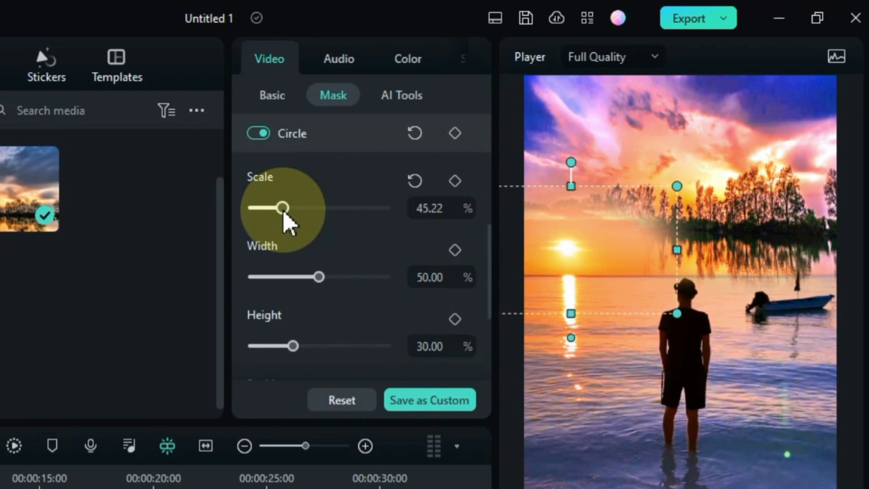
pyautogui.moveTo(286, 216); pyautogui.dragTo(282, 225)
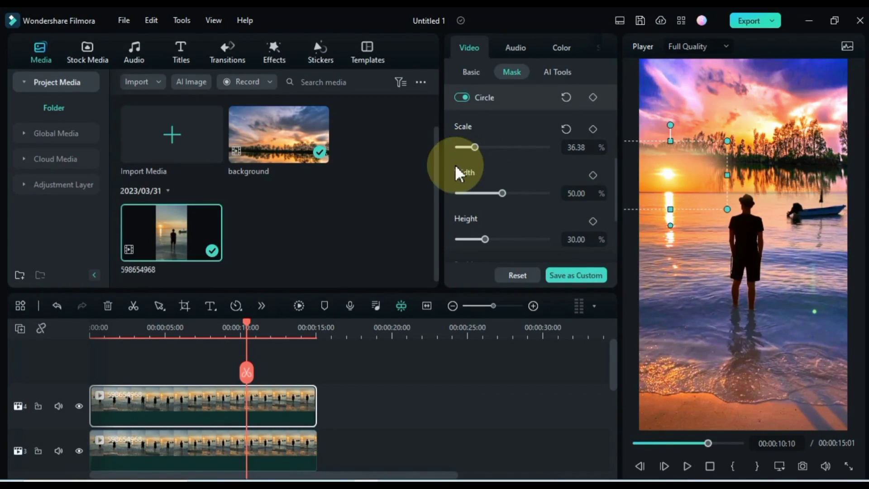
pyautogui.moveTo(281, 328); pyautogui.dragTo(92, 373)
# Step: Add a starting mask keyframe at 0s with the circle slid far to the left
pyautogui.click(114, 412)
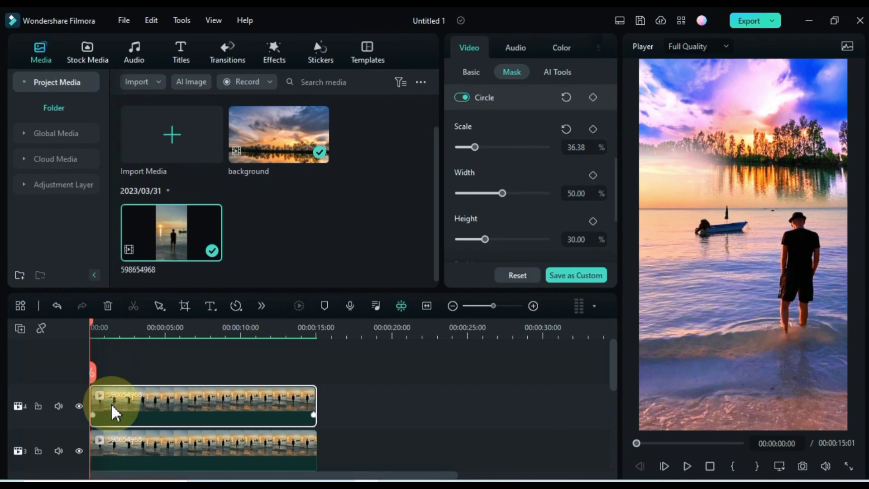
pyautogui.click(592, 98)
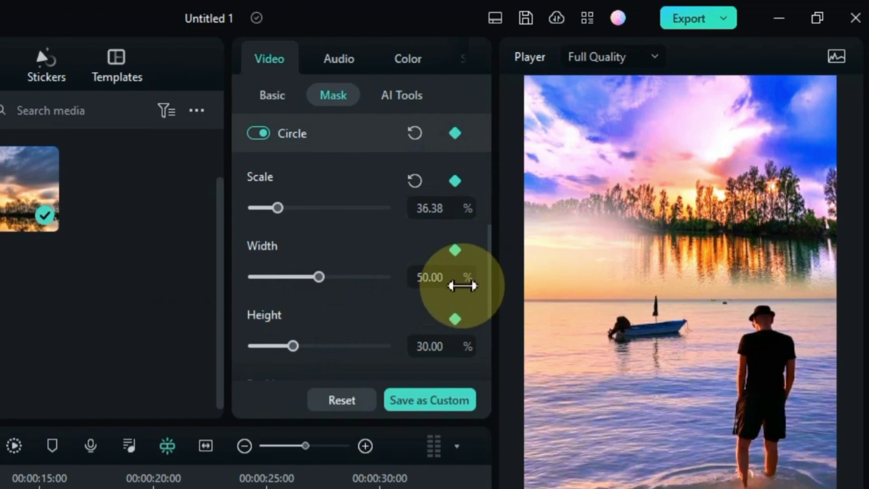
pyautogui.moveTo(488, 258); pyautogui.dragTo(491, 291)
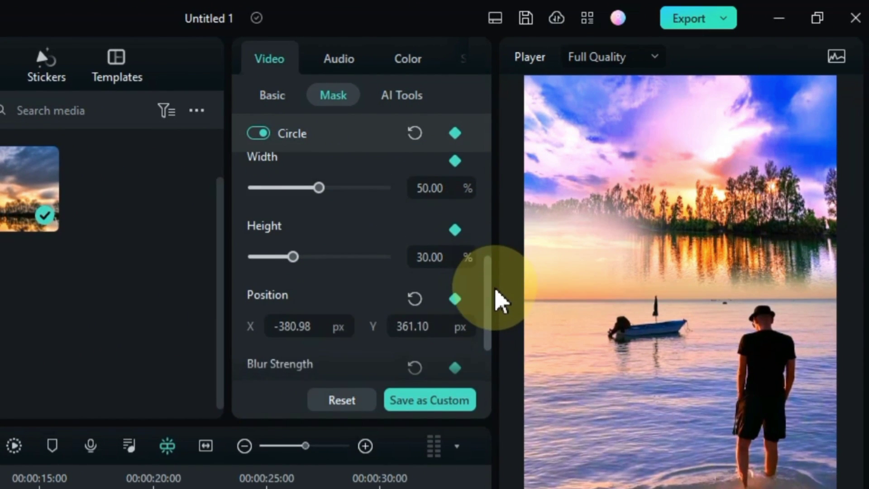
pyautogui.moveTo(309, 330); pyautogui.dragTo(316, 330)
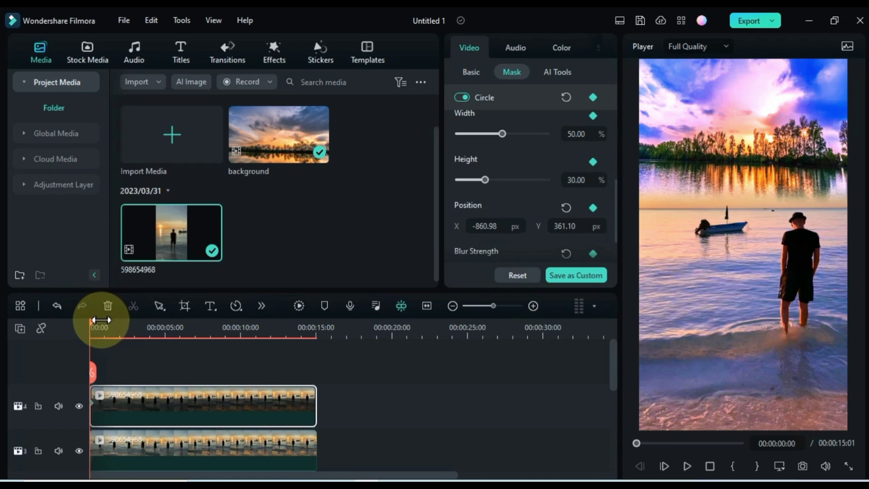
# Step: Add a mask keyframe at about 2.5 seconds, adjusting Position X and Y back toward the sun
pyautogui.moveTo(94, 330); pyautogui.dragTo(131, 339)
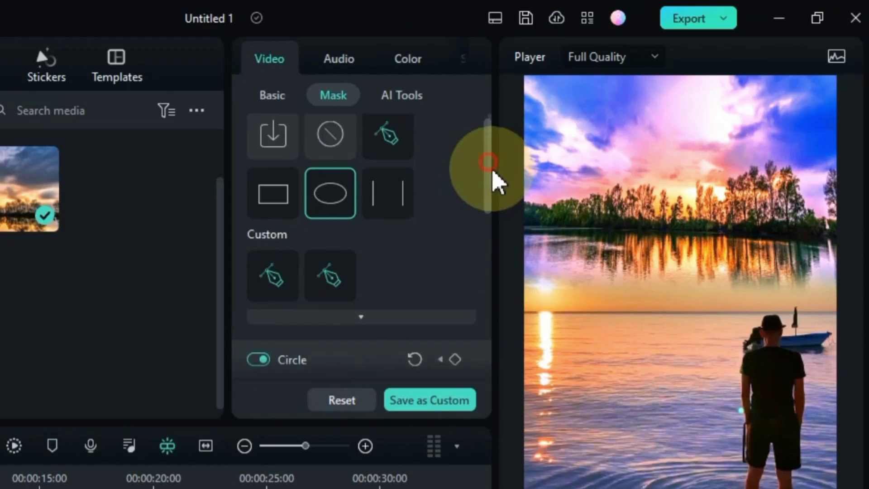
pyautogui.moveTo(612, 131); pyautogui.dragTo(631, 166)
pyautogui.scroll(-1, 509, 226)
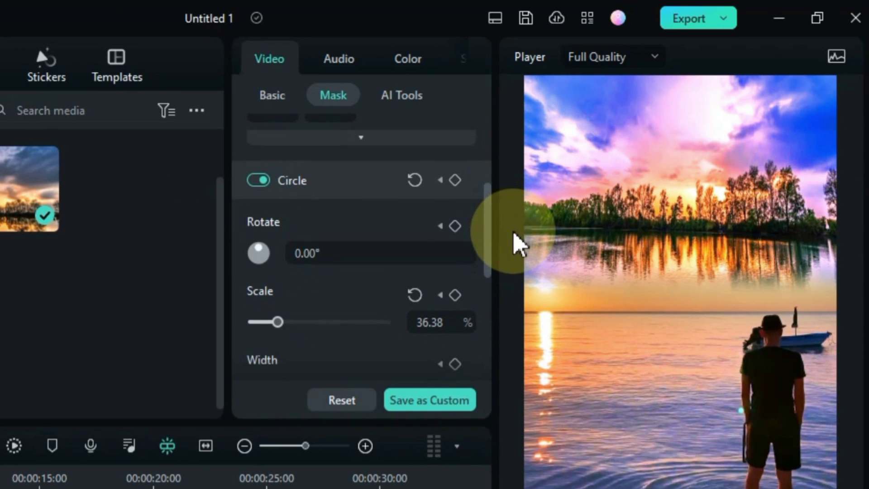
pyautogui.click(455, 180)
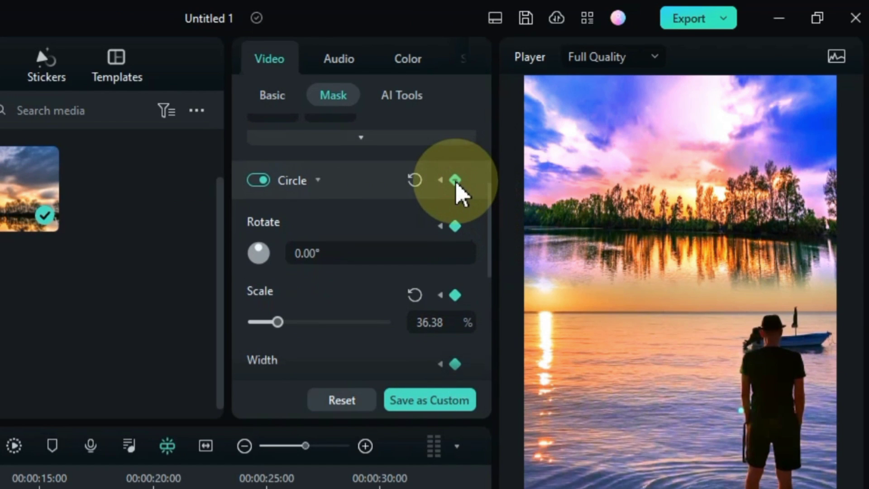
pyautogui.scroll(-1, 496, 227)
pyautogui.scroll(-4, 503, 255)
pyautogui.scroll(-2, 516, 285)
pyautogui.click(300, 348)
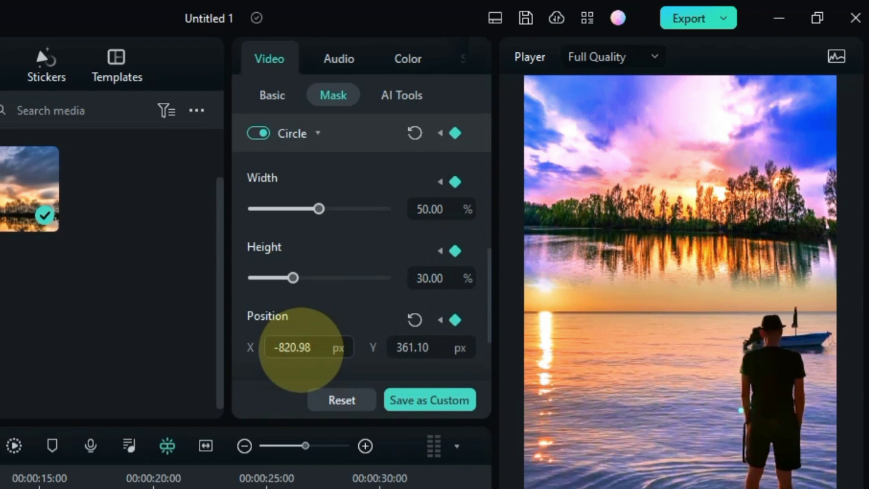
pyautogui.moveTo(299, 349)
pyautogui.mouseDown()
pyautogui.moveTo(308, 349)
pyautogui.moveTo(298, 349)
pyautogui.mouseUp()
pyautogui.click(418, 348)
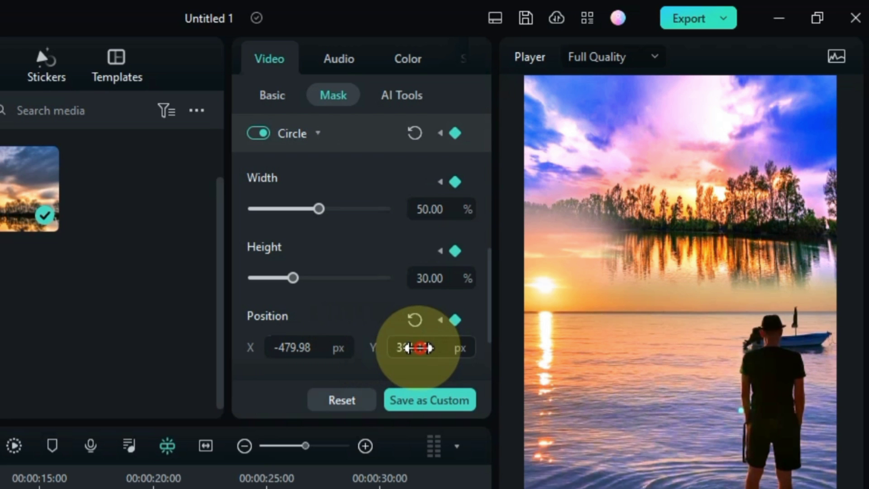
pyautogui.moveTo(420, 347); pyautogui.dragTo(412, 346)
pyautogui.click(299, 352)
pyautogui.moveTo(298, 352); pyautogui.dragTo(303, 349)
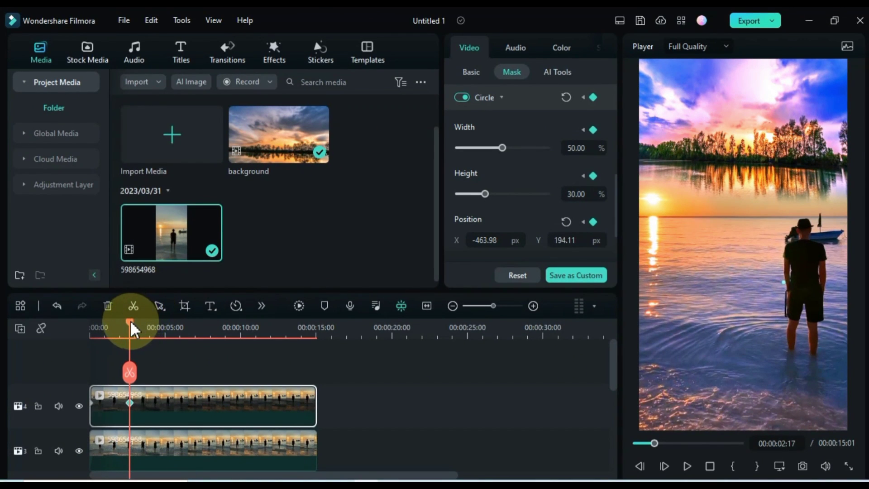
# Step: Add mask keyframes at 5 and 7 seconds, shifting the vertical position, and preview the animation
pyautogui.moveTo(131, 330); pyautogui.dragTo(176, 341)
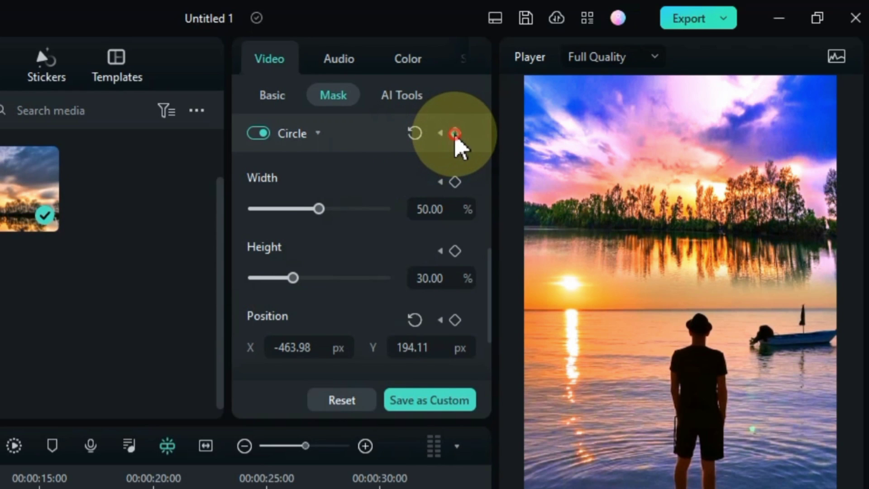
pyautogui.click(454, 134)
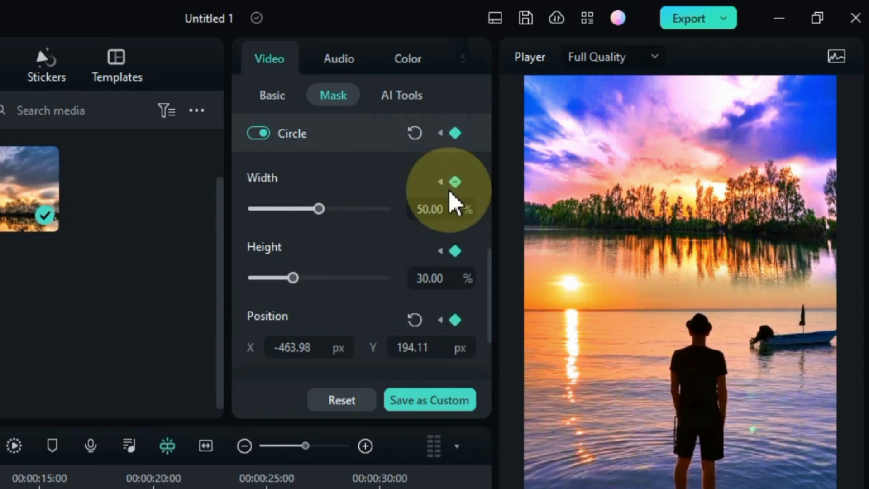
pyautogui.click(294, 353)
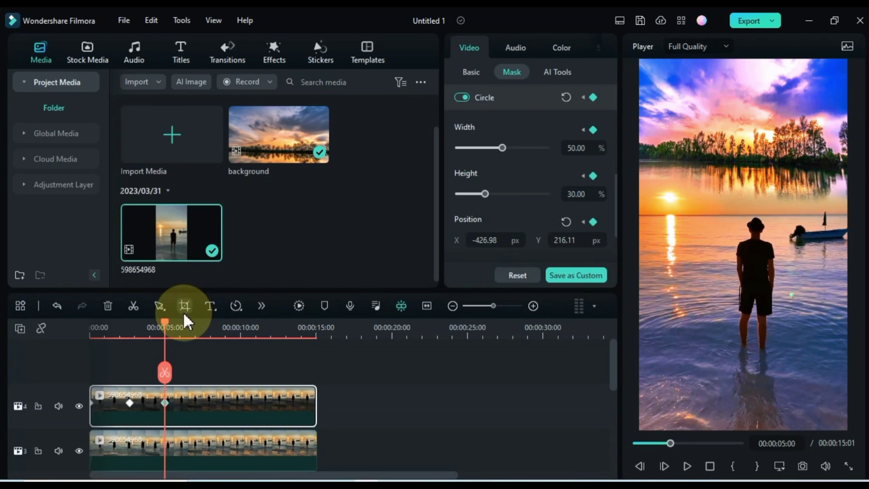
pyautogui.moveTo(167, 325); pyautogui.dragTo(195, 345)
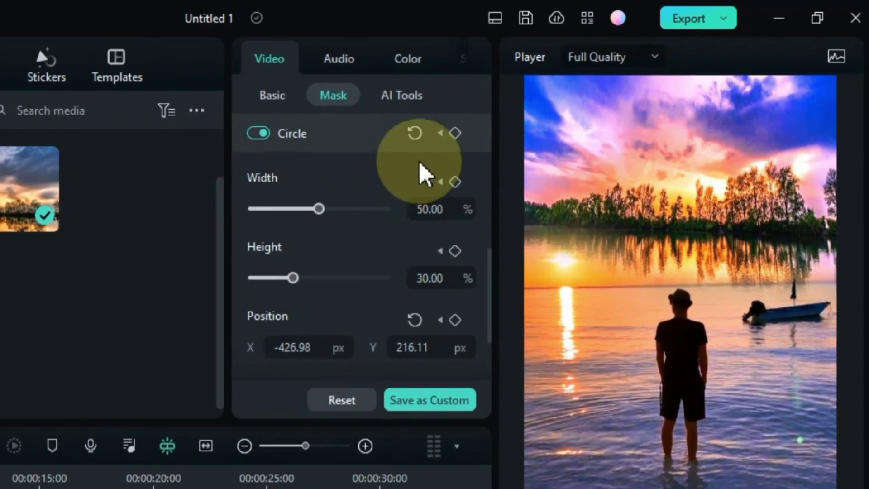
pyautogui.click(455, 133)
pyautogui.click(432, 346)
pyautogui.moveTo(424, 344); pyautogui.dragTo(421, 345)
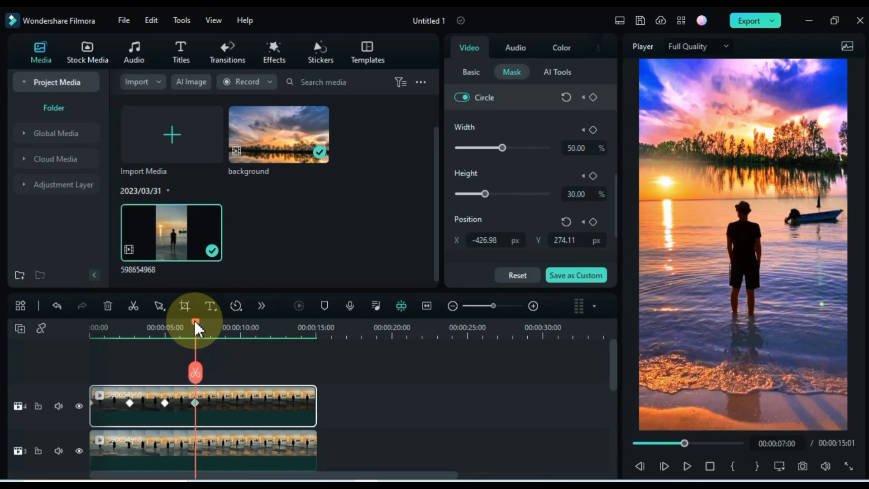
pyautogui.moveTo(206, 332); pyautogui.dragTo(92, 379)
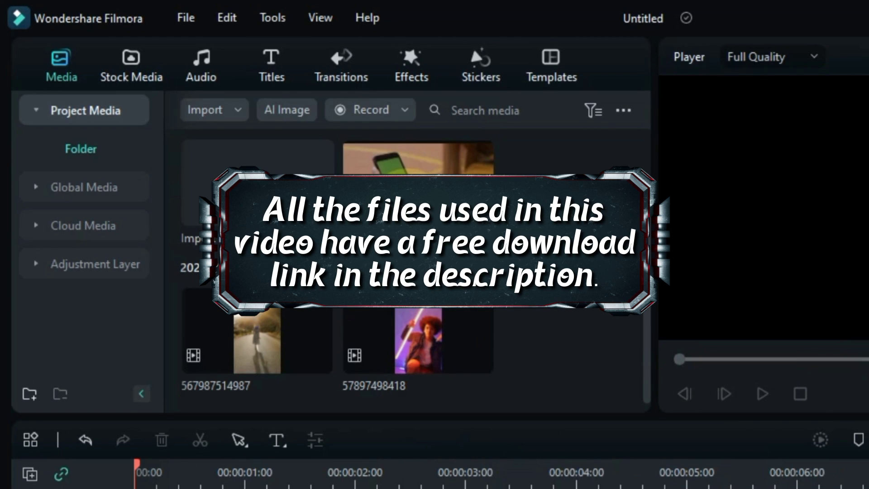
# Step: Drop the 'Green screen' phone clip at the timeline start, play it through and rewind to 00:00
pyautogui.moveTo(407, 205); pyautogui.dragTo(144, 488)
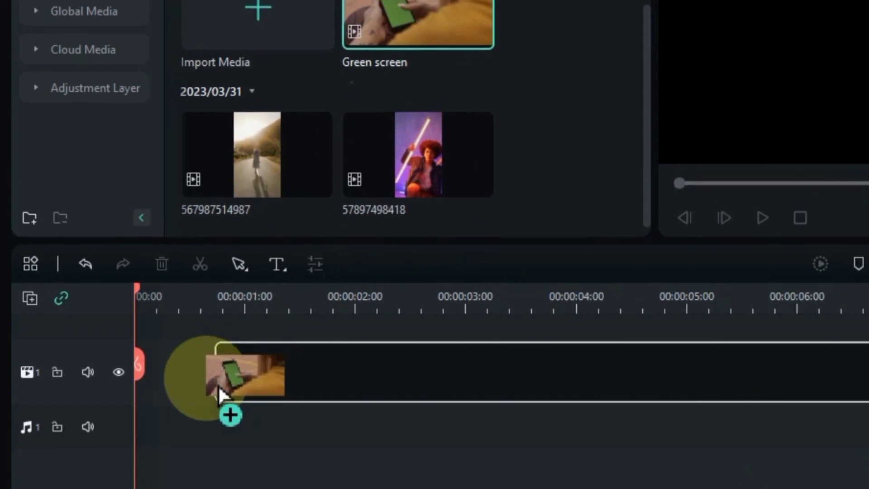
pyautogui.moveTo(144, 365); pyautogui.dragTo(132, 358)
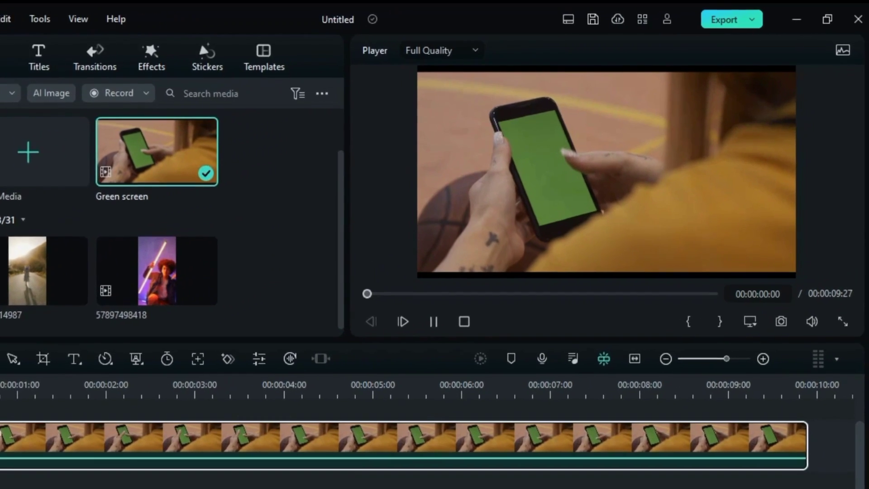
pyautogui.press('space')
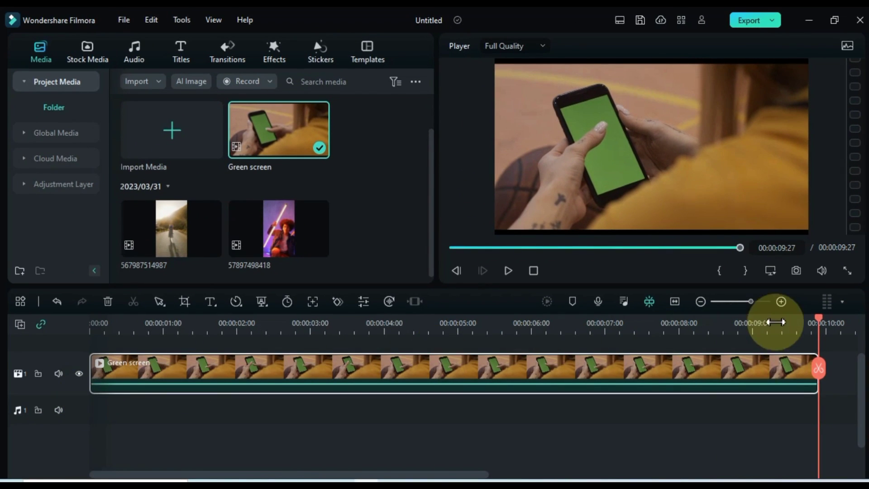
pyautogui.moveTo(822, 326); pyautogui.dragTo(114, 385)
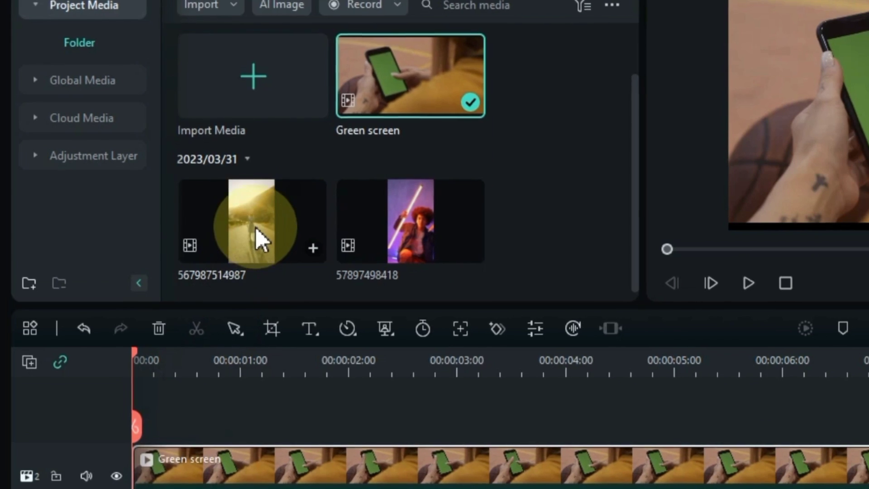
pyautogui.moveTo(175, 243); pyautogui.dragTo(119, 457)
pyautogui.moveTo(177, 477); pyautogui.dragTo(132, 468)
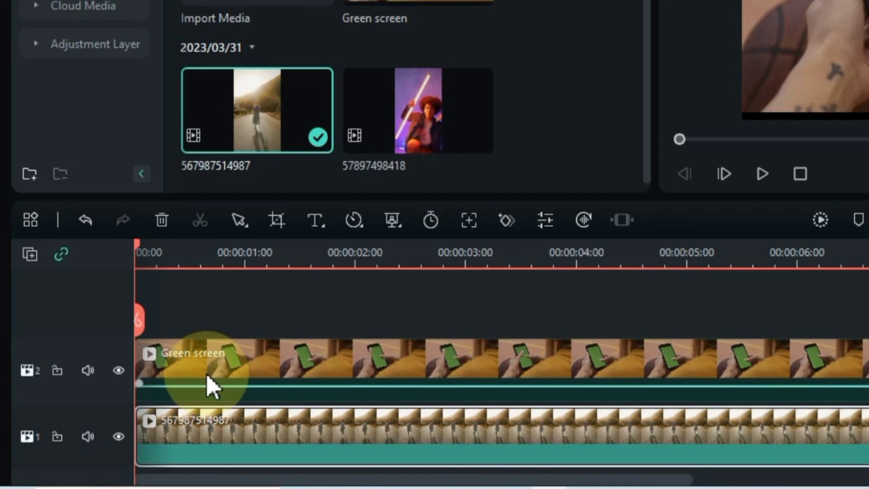
pyautogui.click(183, 386)
pyautogui.click(277, 220)
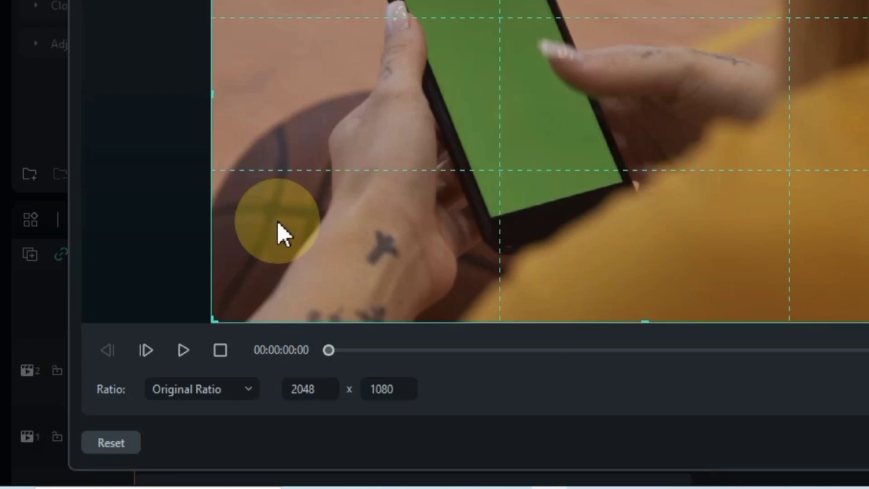
pyautogui.click(139, 412)
pyautogui.click(116, 248)
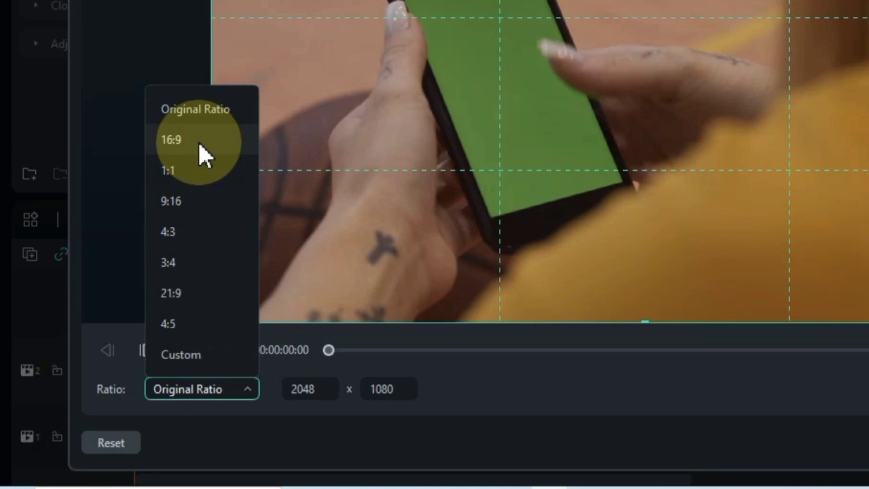
pyautogui.moveTo(514, 239); pyautogui.dragTo(393, 262)
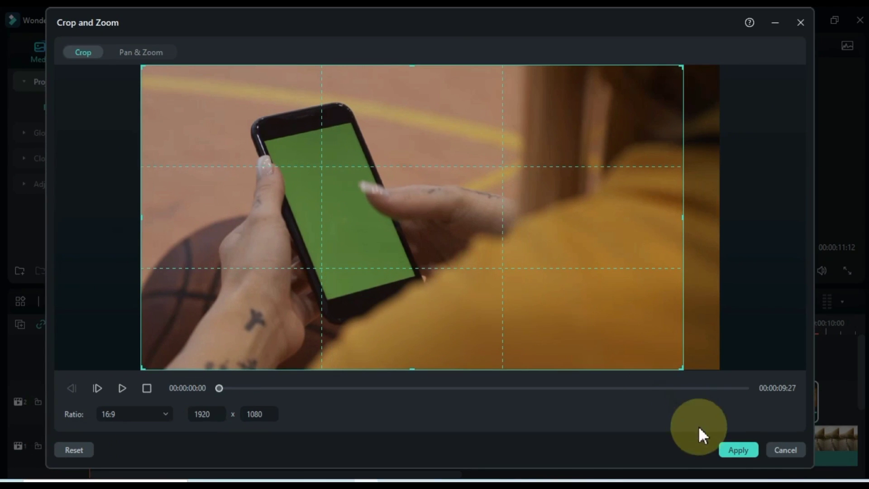
pyautogui.click(746, 452)
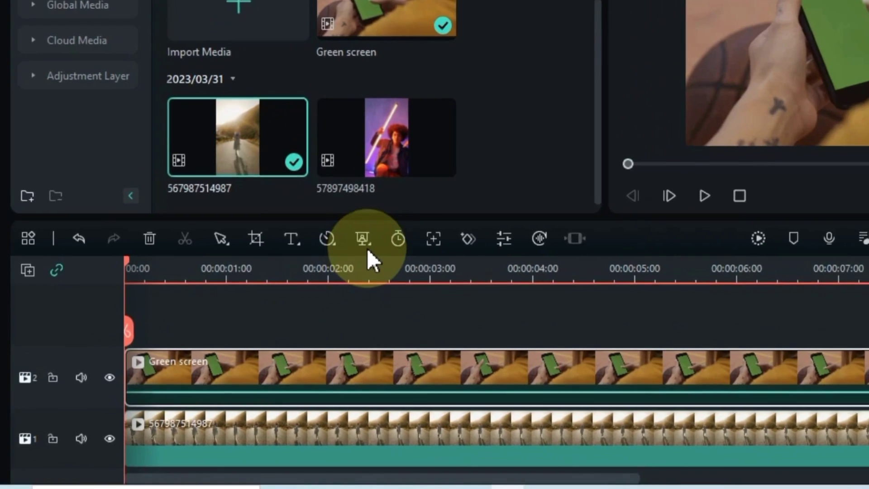
# Step: Key out the phone's green screen with Chroma Key and lock the Green screen track
pyautogui.click(263, 301)
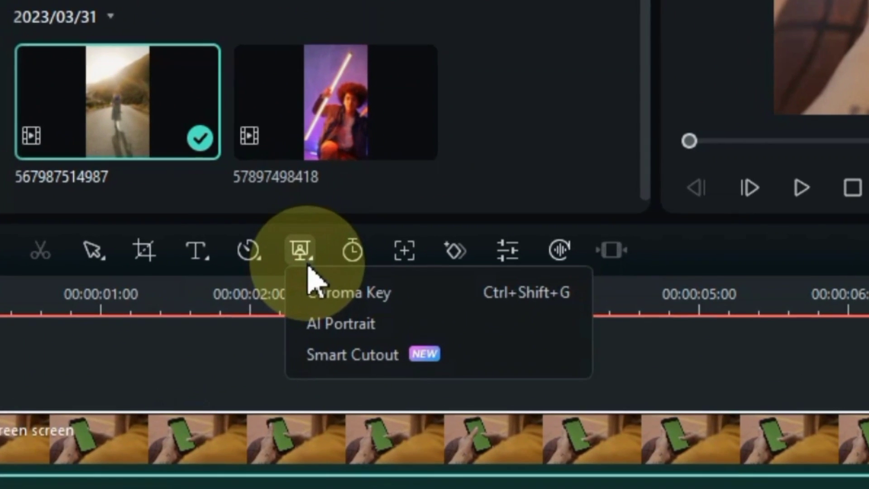
pyautogui.click(337, 289)
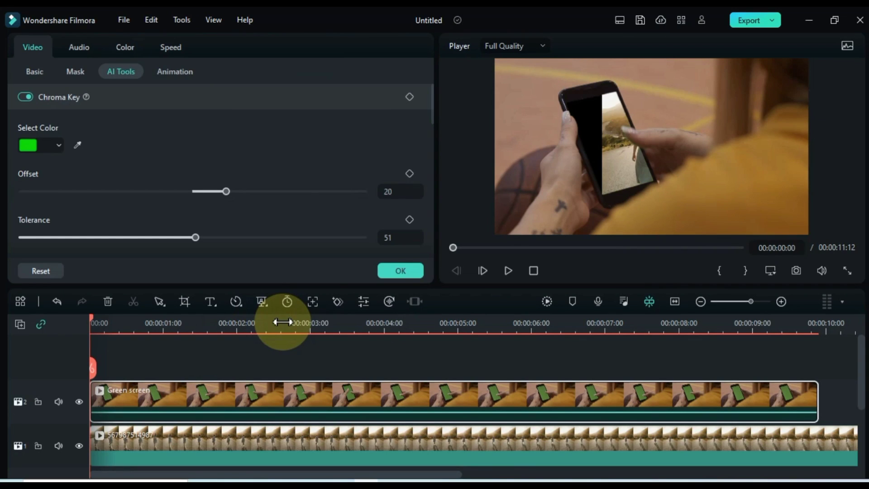
pyautogui.click(400, 270)
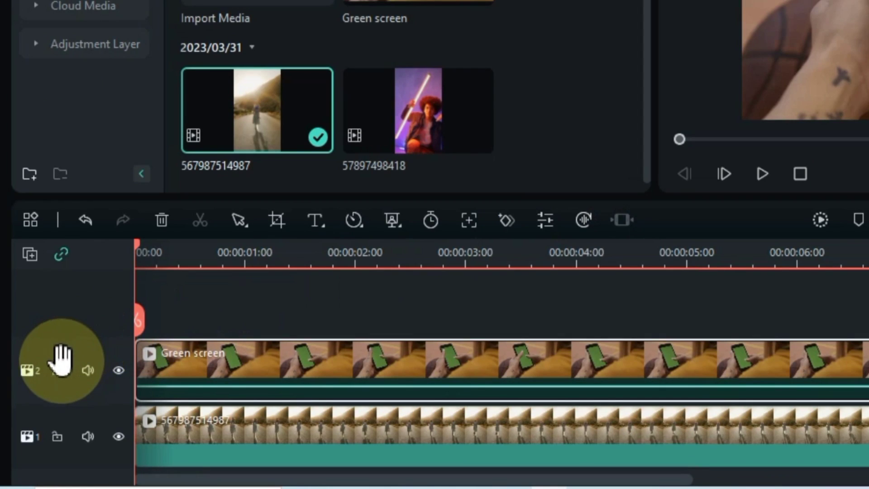
pyautogui.click(39, 402)
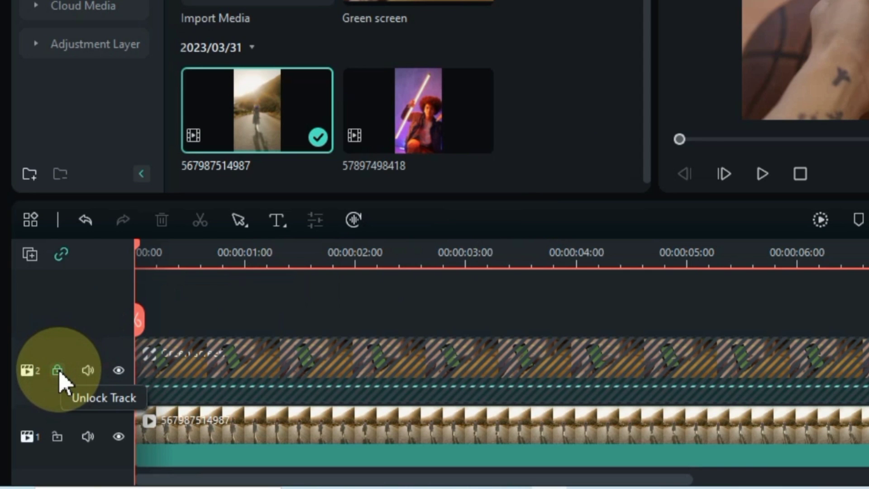
pyautogui.click(222, 438)
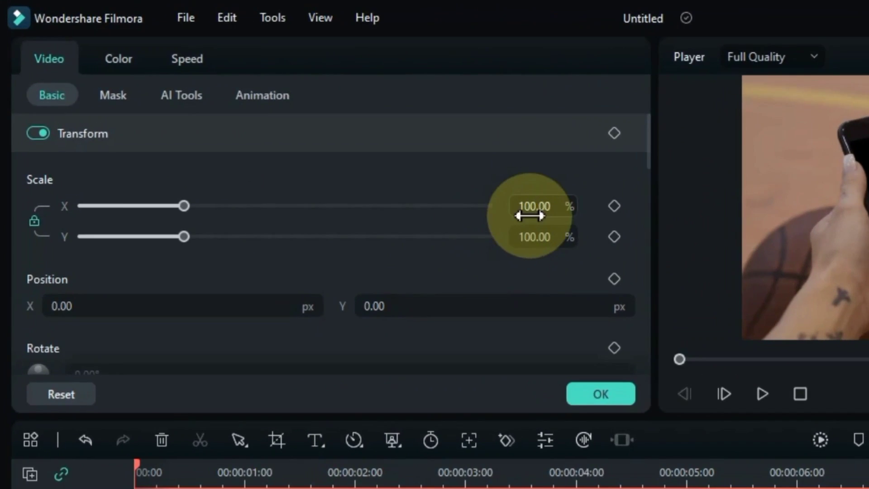
# Step: Tilt and scale the road clip to 69.30% at X -256.47, Y 30.25, then keyframe it
pyautogui.moveTo(357, 148)
pyautogui.scroll(-20, 536, 208)
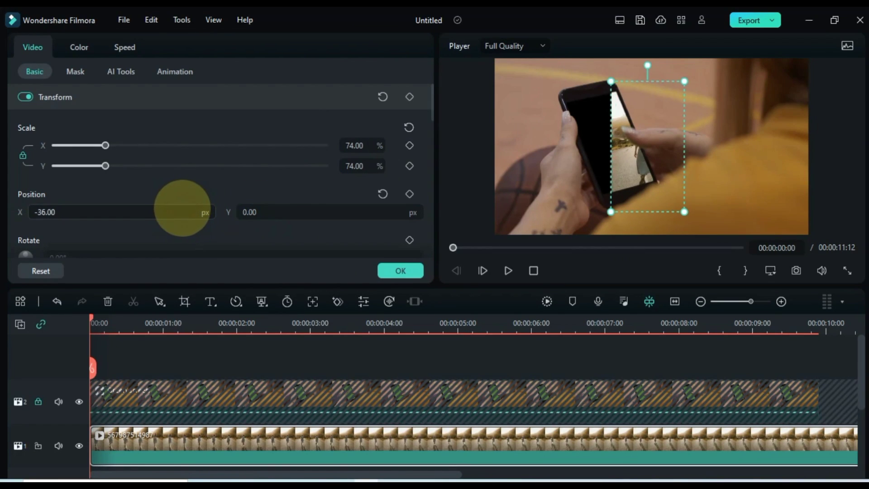
pyautogui.scroll(-13, 182, 208)
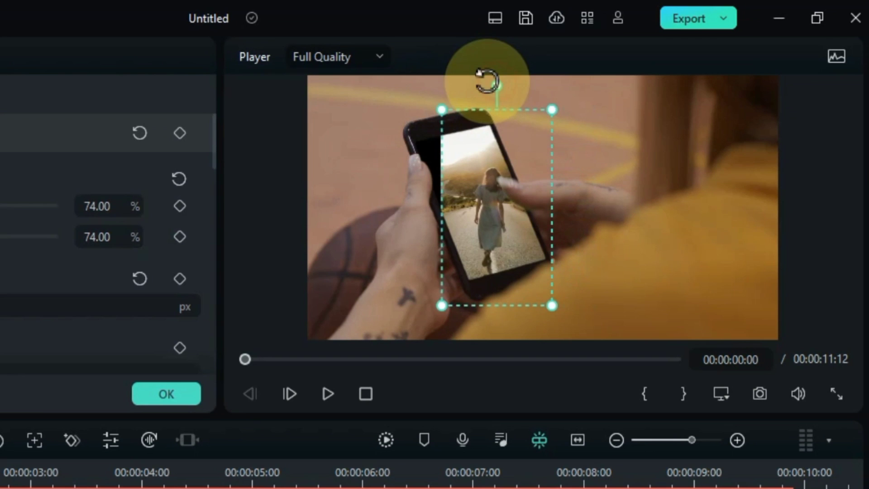
pyautogui.moveTo(488, 80); pyautogui.dragTo(450, 85)
pyautogui.moveTo(572, 279); pyautogui.dragTo(529, 250)
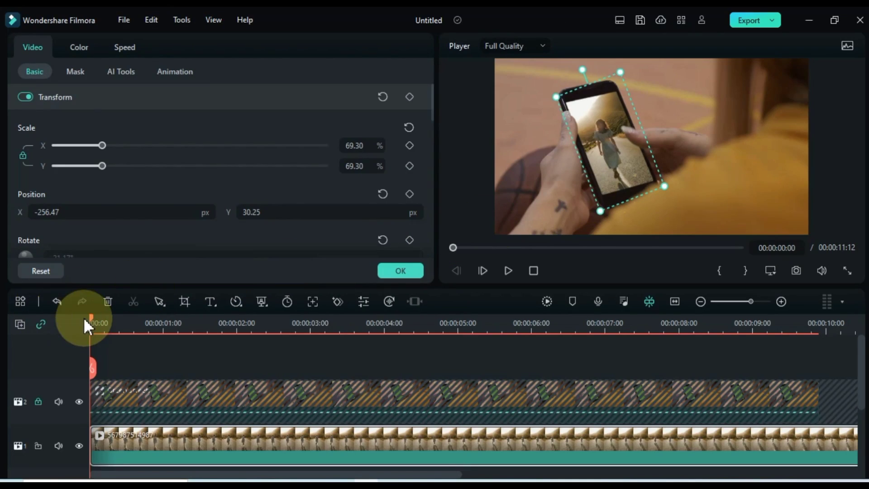
pyautogui.moveTo(84, 320); pyautogui.dragTo(109, 333)
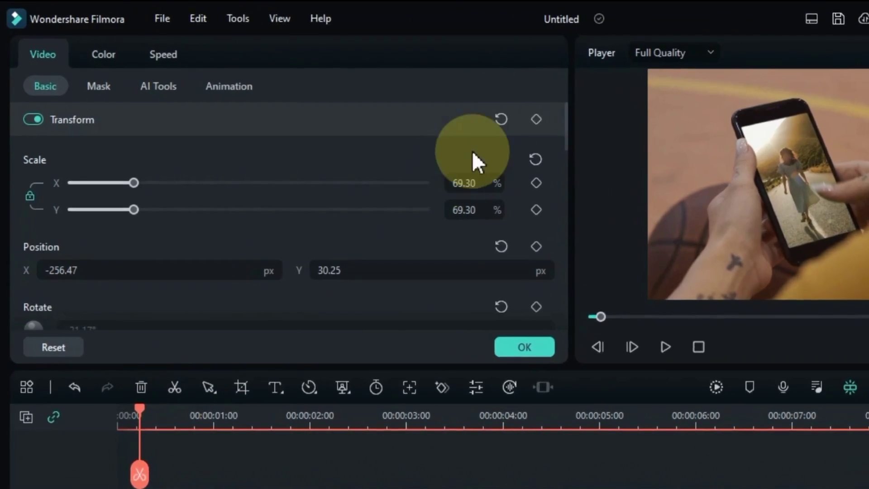
pyautogui.click(409, 96)
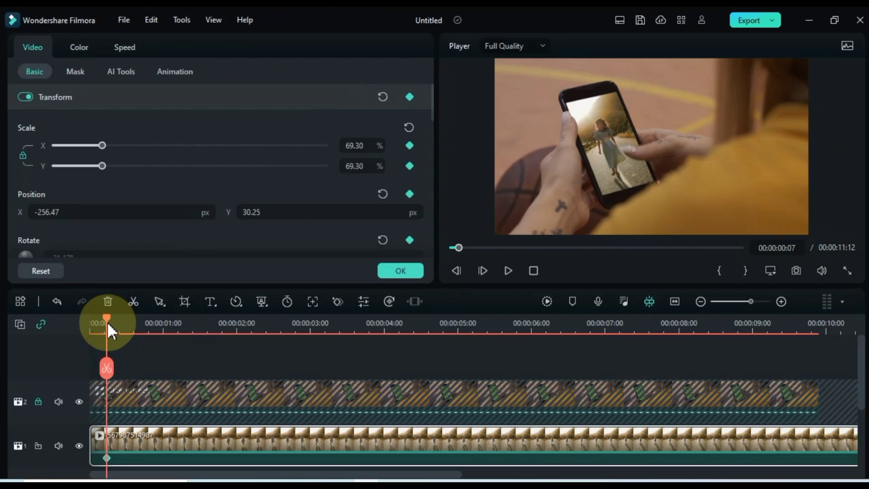
# Step: At 00:00:00:09, slide the road clip up off the phone to X -518.47, Y 711.38
pyautogui.moveTo(107, 320); pyautogui.dragTo(112, 318)
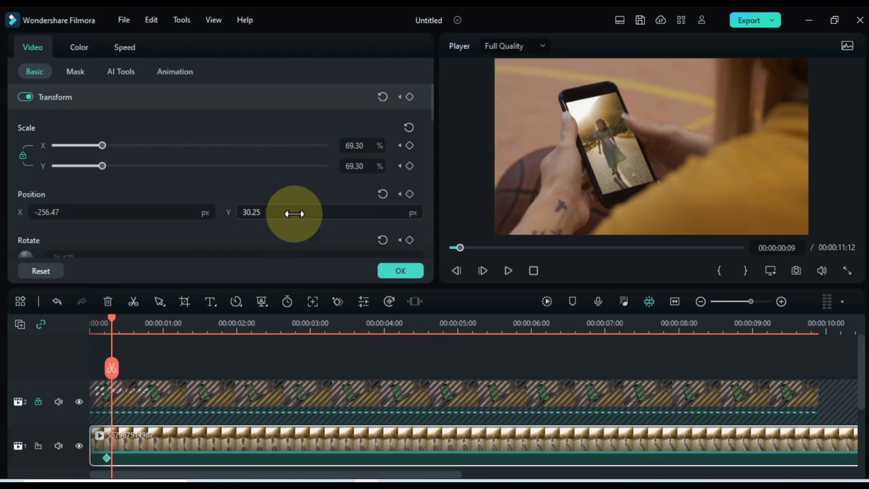
pyautogui.moveTo(297, 214); pyautogui.dragTo(290, 213)
pyautogui.moveTo(636, 142); pyautogui.dragTo(603, 141)
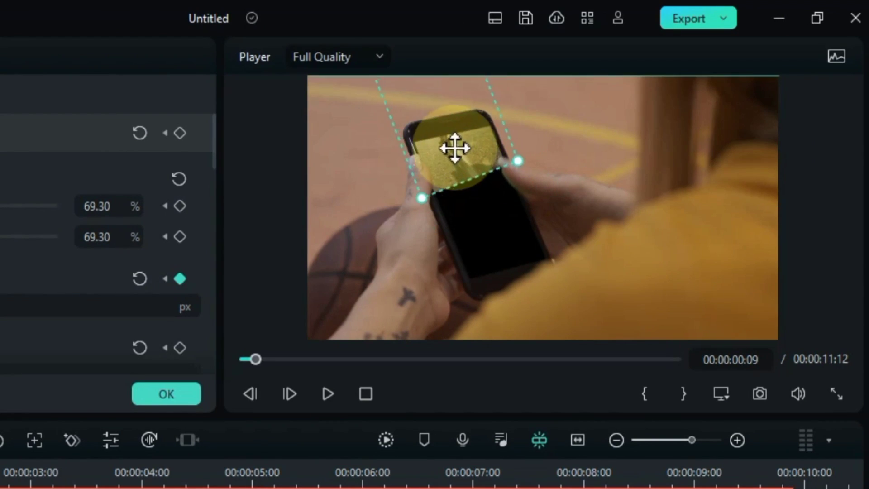
pyautogui.moveTo(454, 147); pyautogui.dragTo(439, 98)
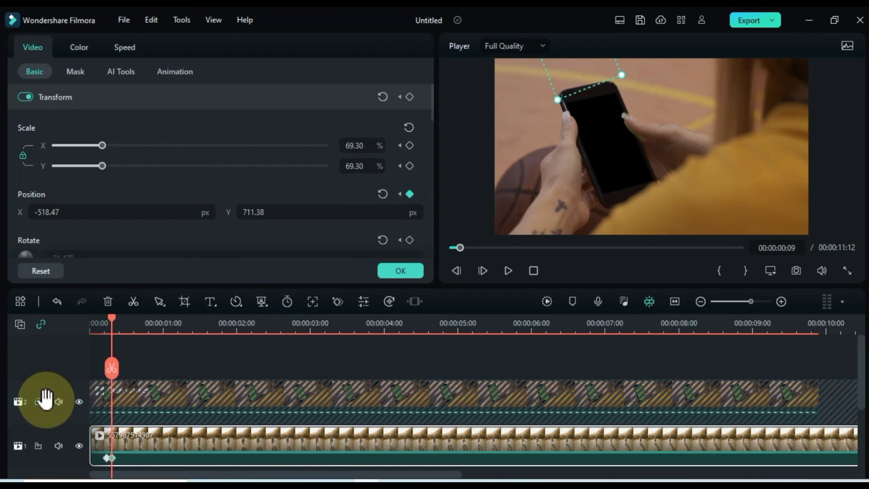
pyautogui.click(197, 359)
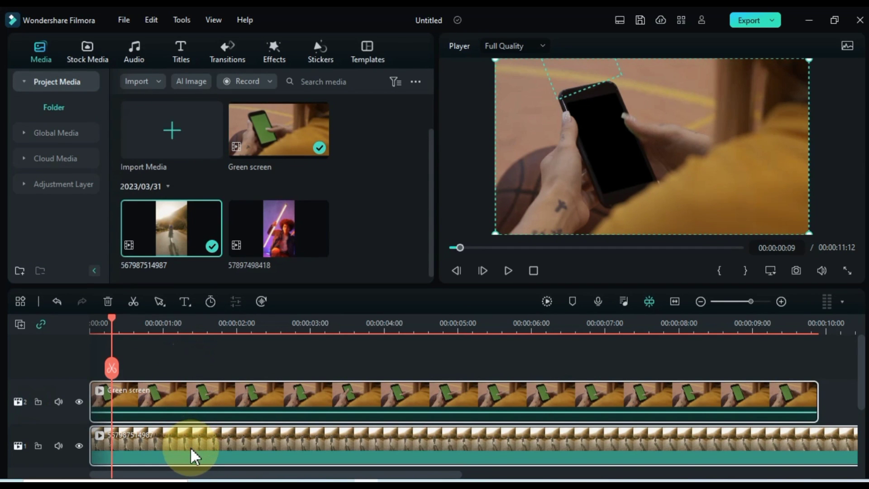
pyautogui.moveTo(190, 447); pyautogui.dragTo(178, 411)
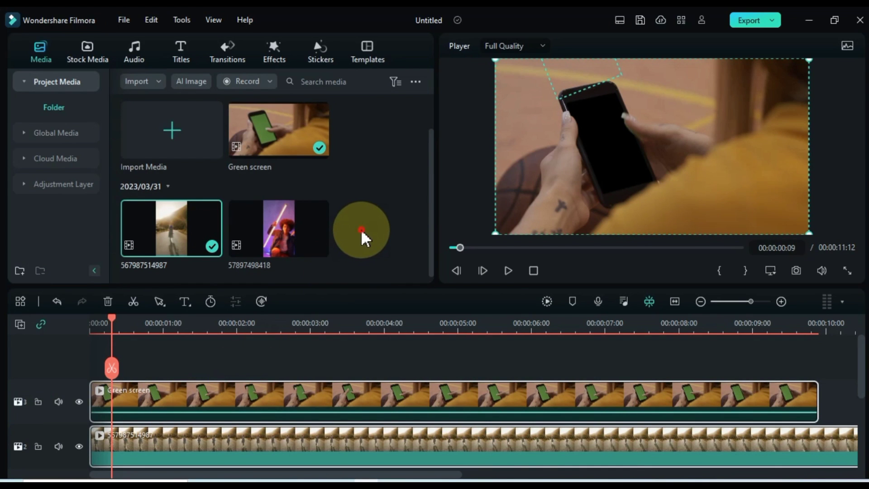
pyautogui.moveTo(273, 221); pyautogui.dragTo(95, 445)
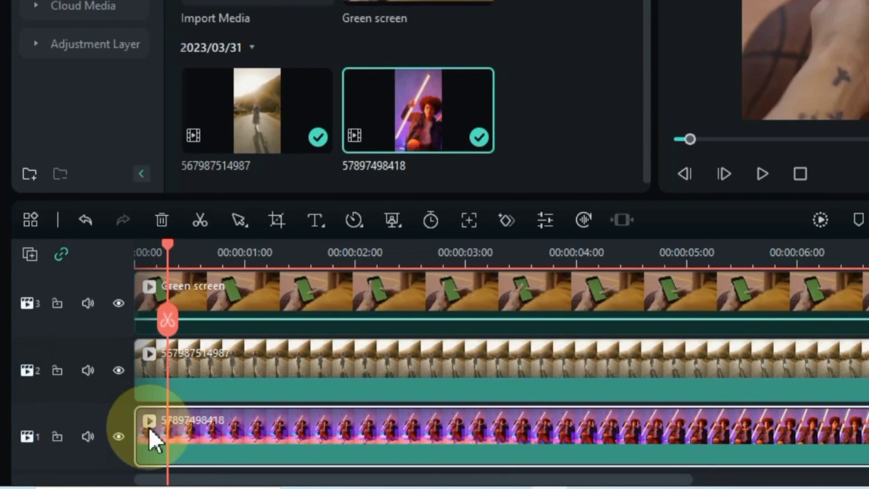
pyautogui.doubleClick(219, 446)
pyautogui.scroll(1, 224, 378)
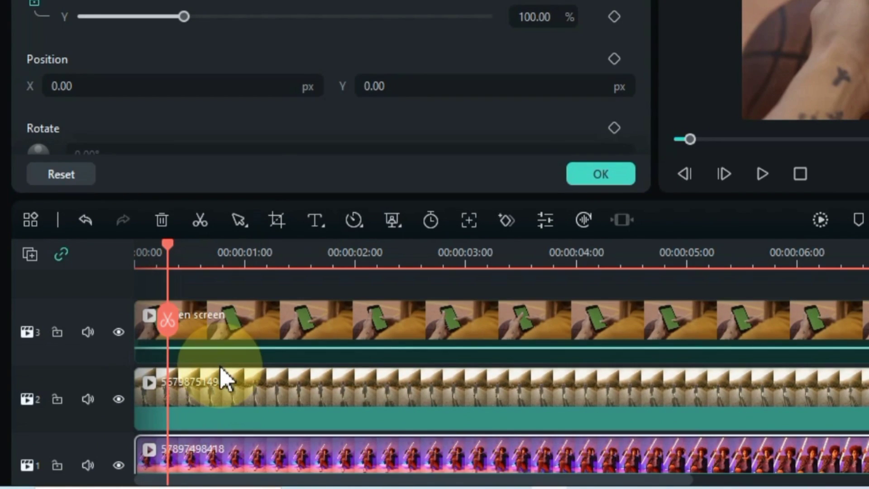
pyautogui.click(57, 333)
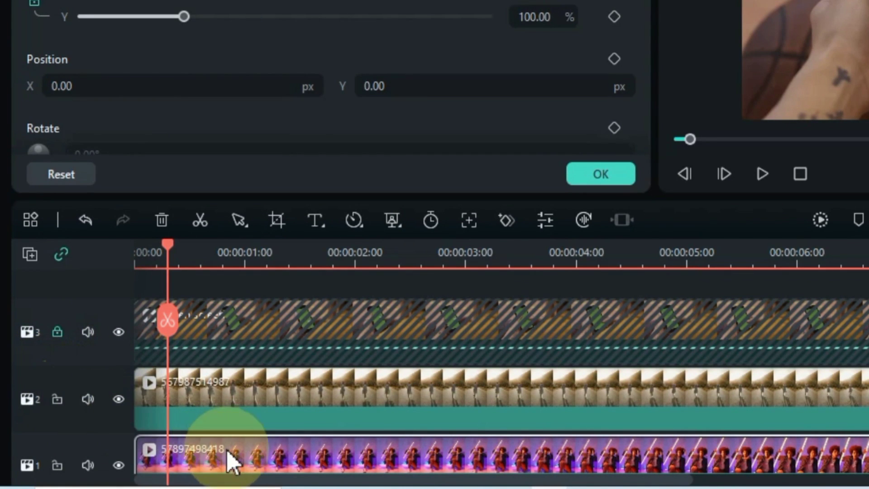
pyautogui.scroll(-1, 237, 466)
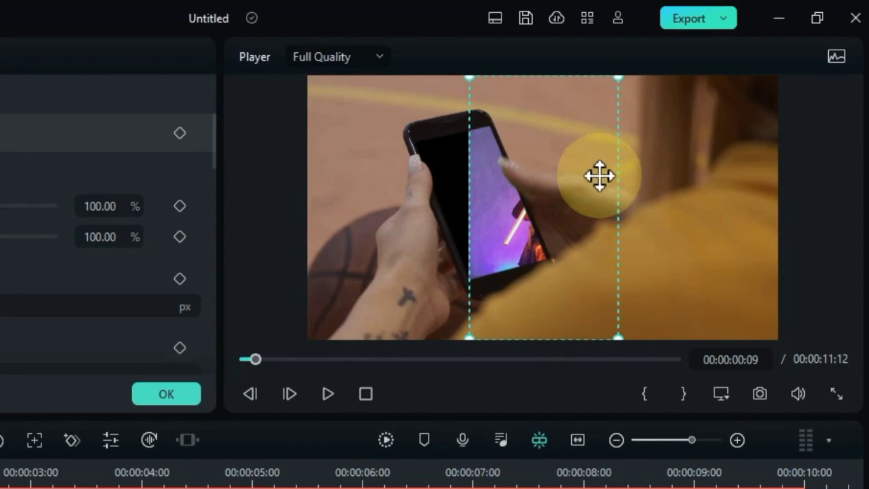
# Step: Scale the neon clip to 73.32%, tilt it, and place it at X -282.49, Y 18.16
pyautogui.moveTo(669, 51); pyautogui.dragTo(639, 87)
pyautogui.moveTo(528, 94); pyautogui.dragTo(475, 107)
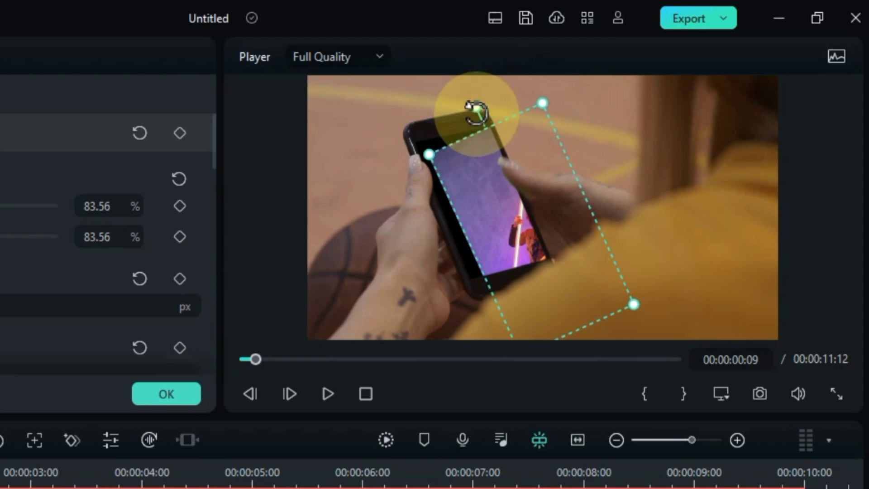
pyautogui.moveTo(591, 216); pyautogui.dragTo(551, 194)
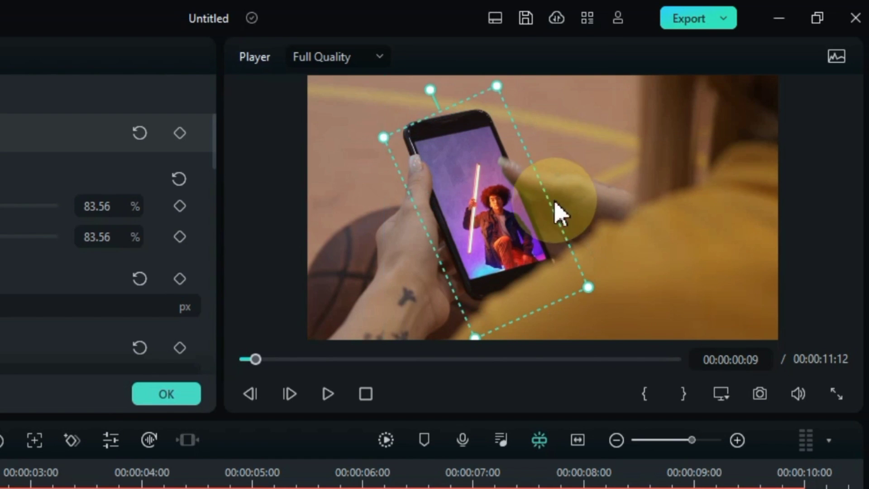
pyautogui.moveTo(589, 291); pyautogui.dragTo(564, 269)
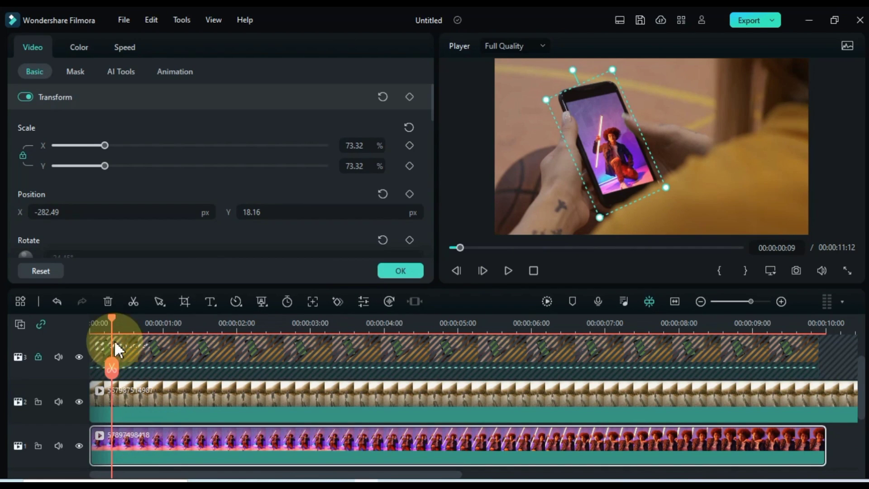
pyautogui.moveTo(113, 319); pyautogui.dragTo(72, 333)
# Step: Split the track-2 road clip near 0:14 and delete everything after the split
pyautogui.press('space')
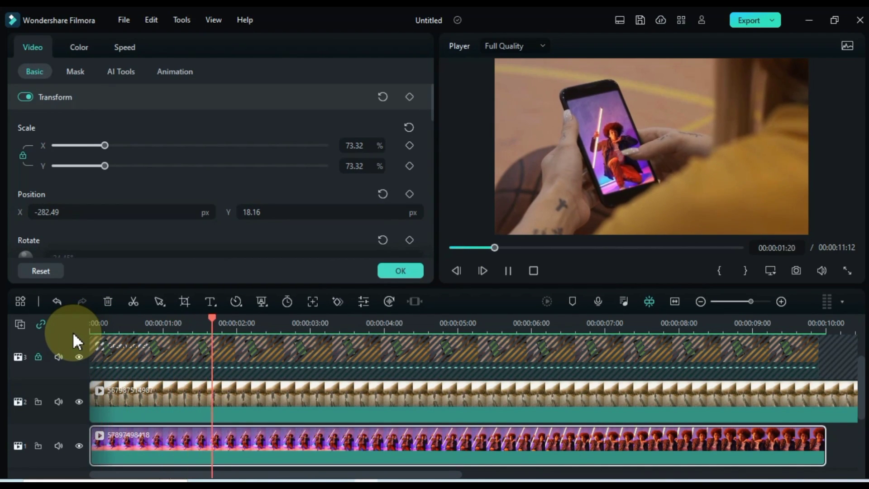
pyautogui.press('space')
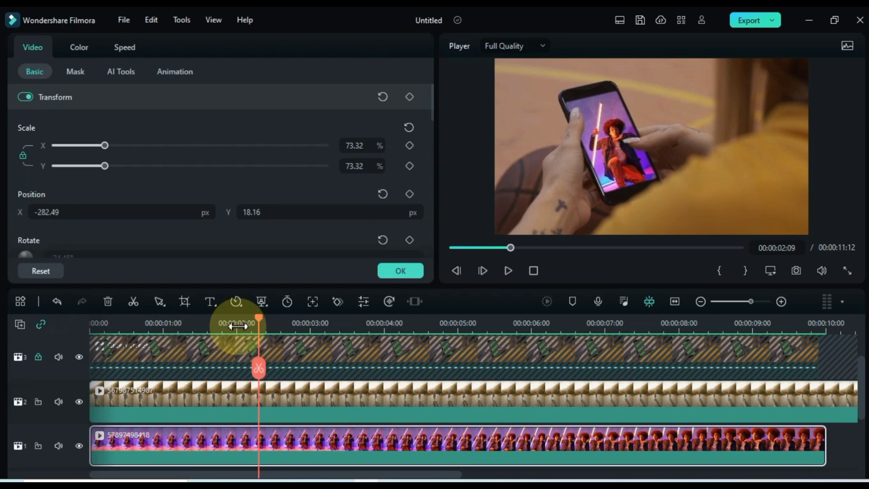
pyautogui.moveTo(253, 324); pyautogui.dragTo(128, 383)
pyautogui.click(131, 397)
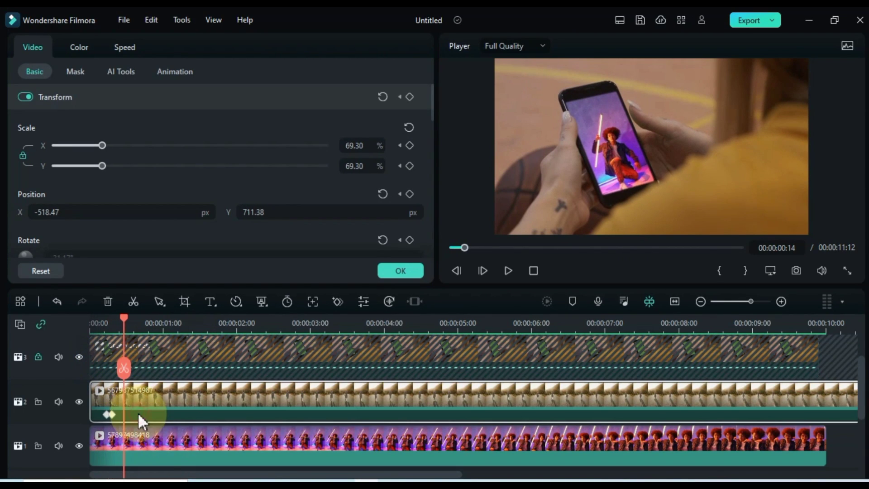
pyautogui.click(125, 366)
pyautogui.click(164, 398)
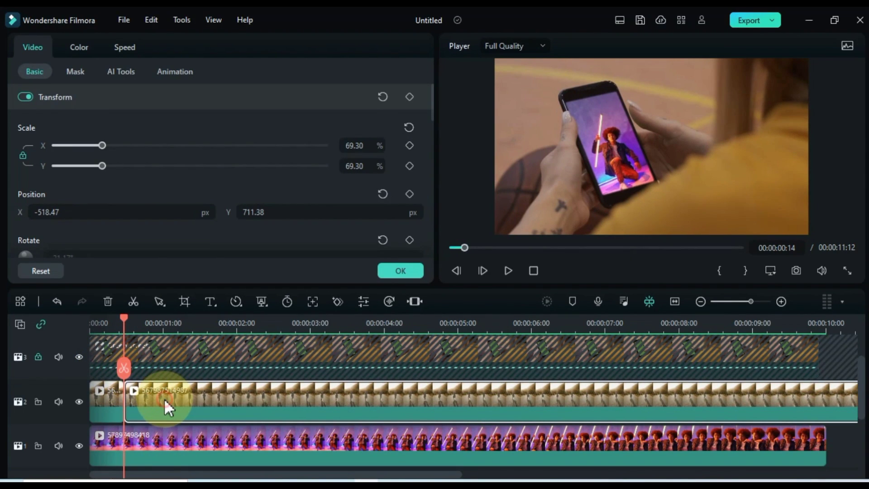
pyautogui.press('Delete')
# Step: Select the neon portrait clip at about 1:29 and open its transform properties
pyautogui.click(146, 434)
pyautogui.moveTo(127, 324); pyautogui.dragTo(235, 334)
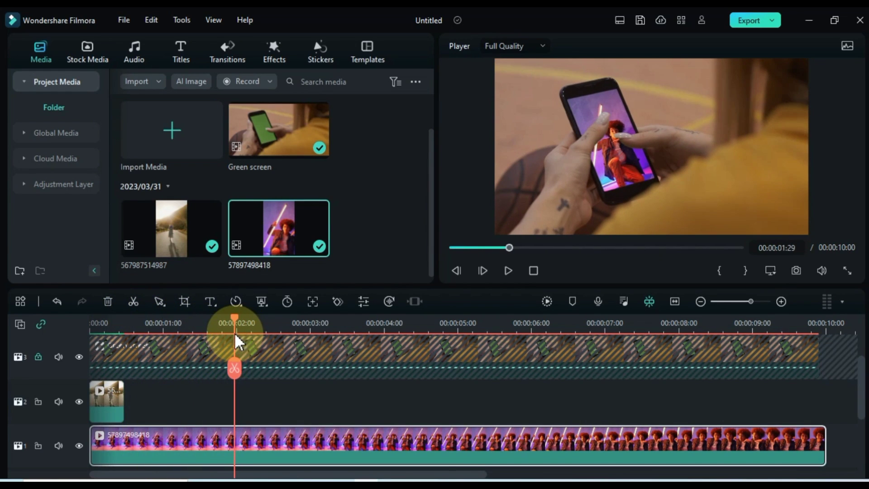
pyautogui.doubleClick(243, 442)
# Step: Keyframe the portrait at 1:29 and enlarge it to 162.32% at 2:04, previewing the zoom
pyautogui.click(410, 97)
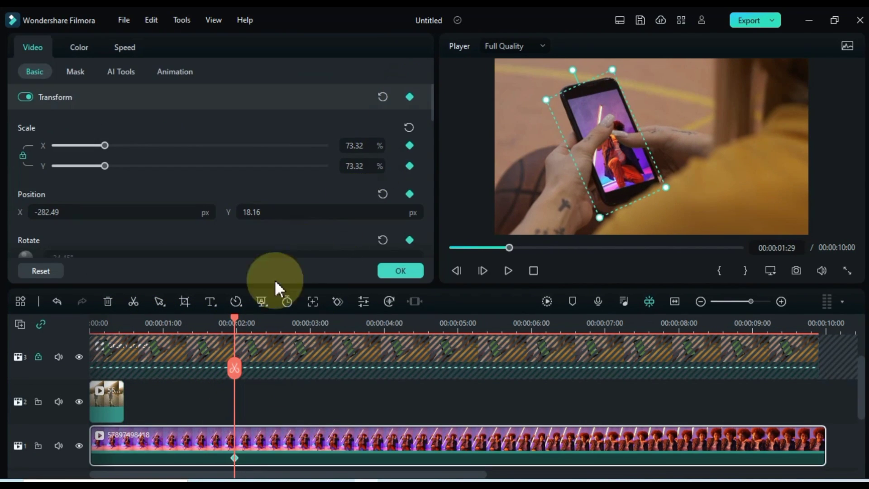
pyautogui.moveTo(235, 324); pyautogui.dragTo(246, 320)
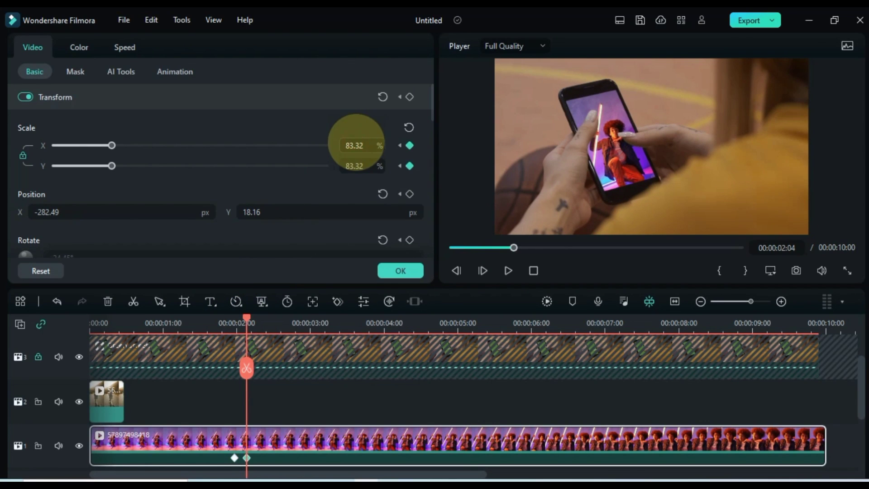
pyautogui.moveTo(355, 146); pyautogui.dragTo(360, 145)
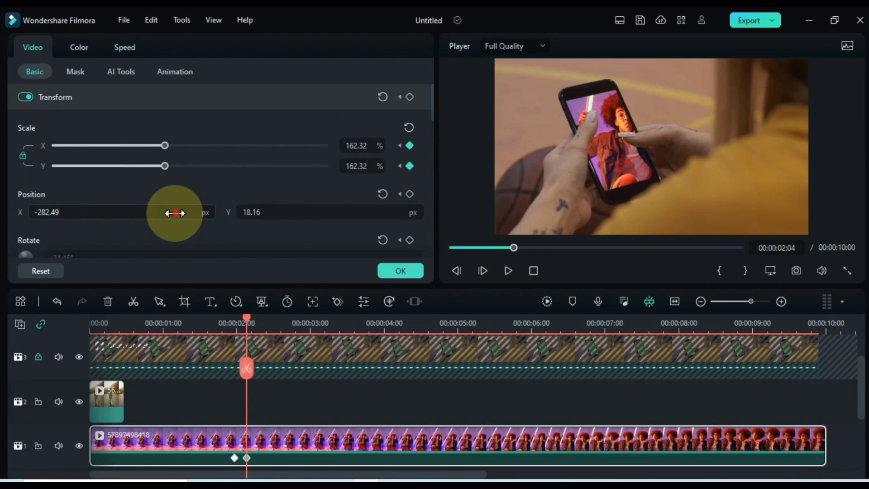
pyautogui.moveTo(246, 319); pyautogui.dragTo(205, 322)
pyautogui.press('space')
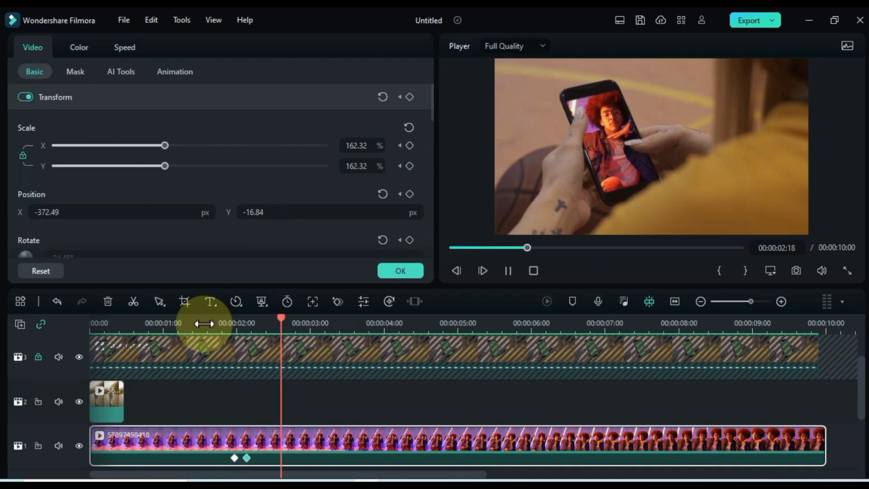
pyautogui.click(206, 322)
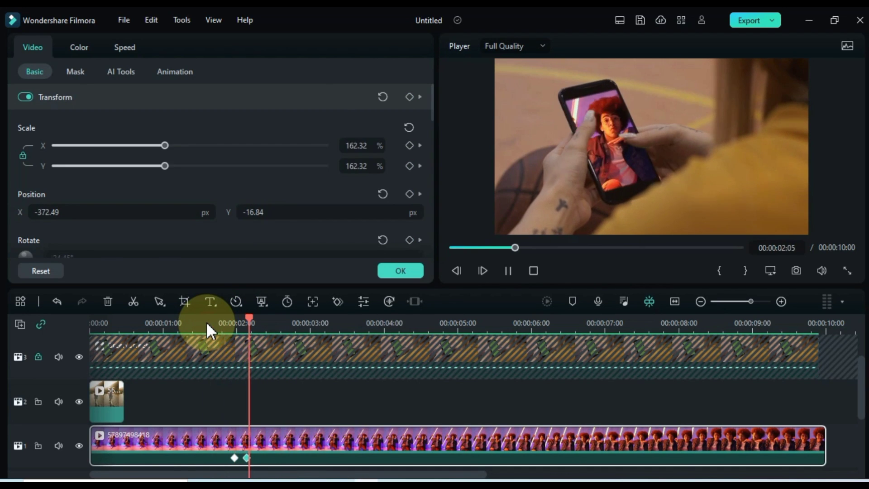
pyautogui.click(247, 458)
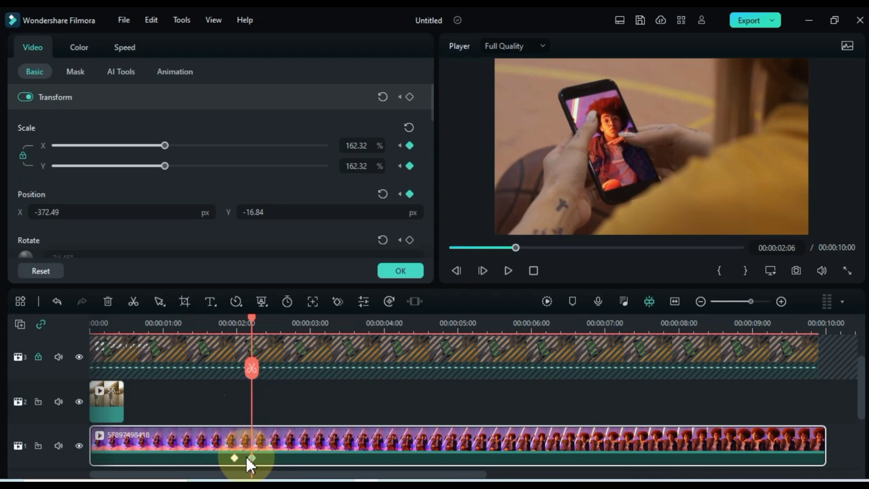
pyautogui.click(234, 458)
pyautogui.click(212, 324)
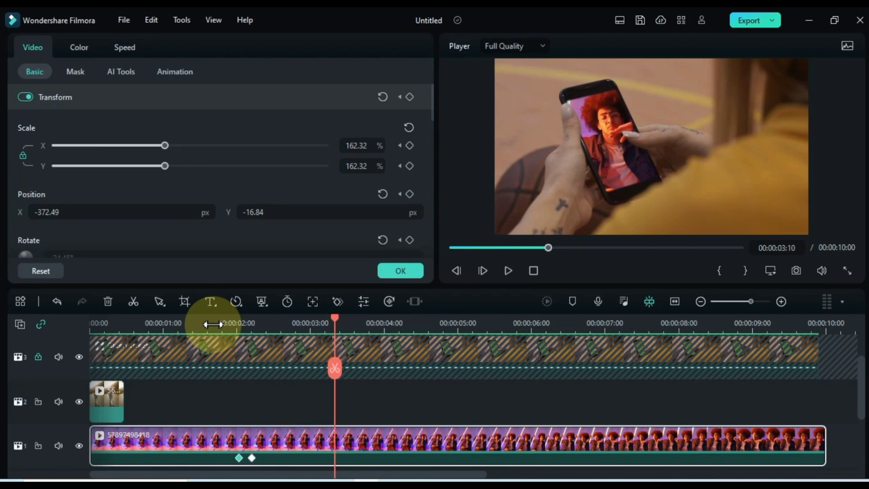
pyautogui.click(212, 324)
pyautogui.press('space')
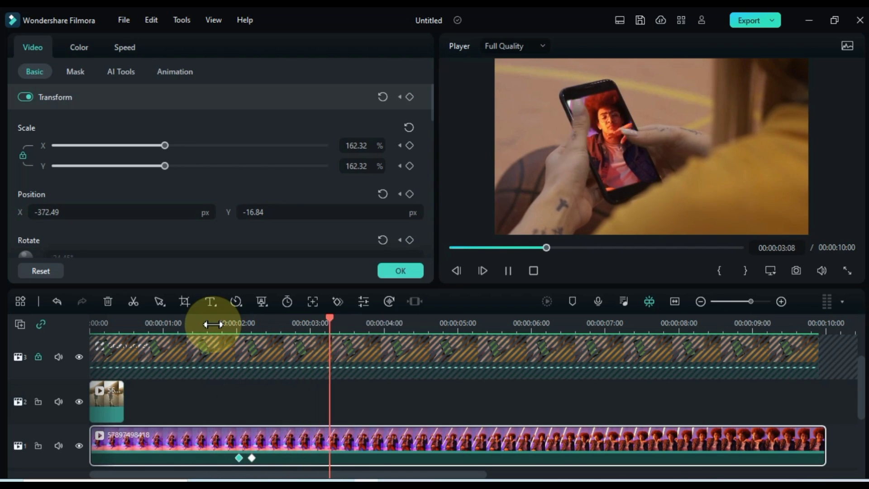
pyautogui.moveTo(392, 327); pyautogui.dragTo(307, 336)
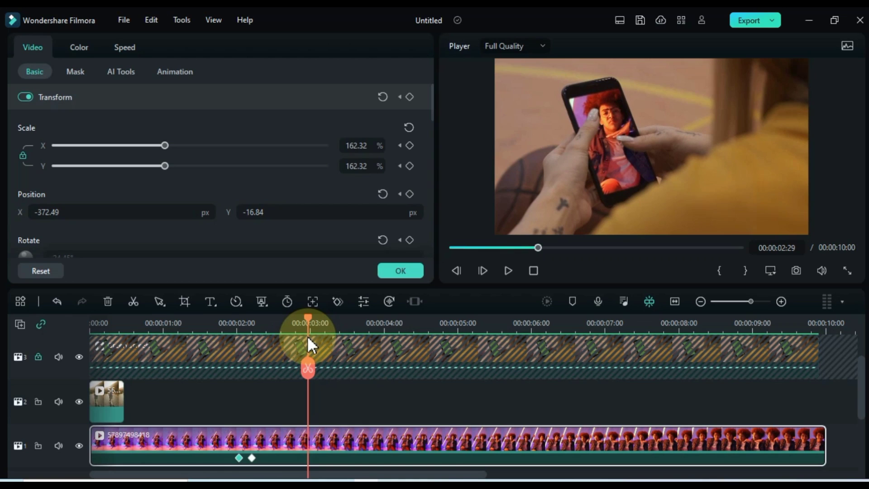
# Step: Add a hold keyframe at about 3:08 and replay the zoom animation
pyautogui.click(410, 97)
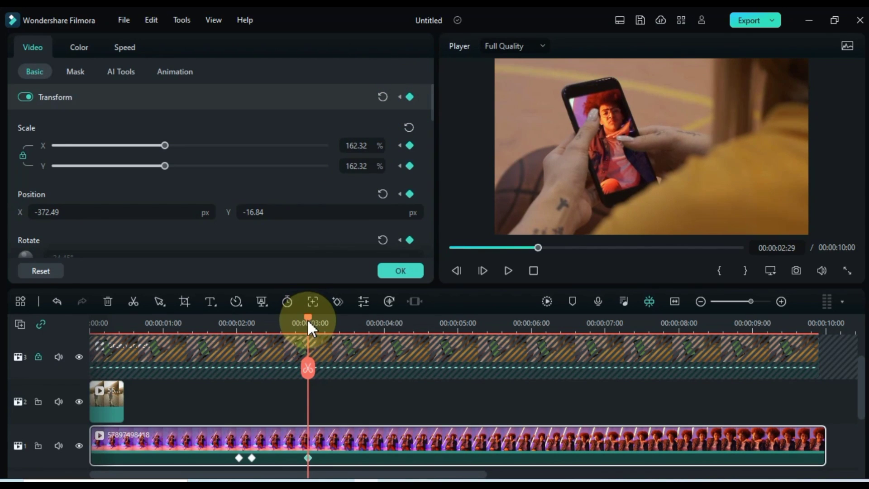
pyautogui.moveTo(321, 324); pyautogui.dragTo(330, 322)
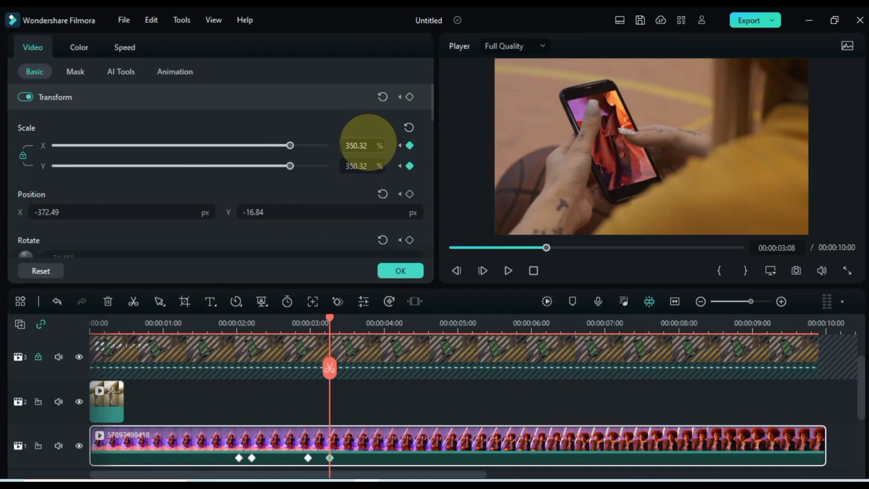
pyautogui.moveTo(308, 457); pyautogui.dragTo(312, 457)
pyautogui.moveTo(311, 321); pyautogui.dragTo(295, 335)
pyautogui.press('space')
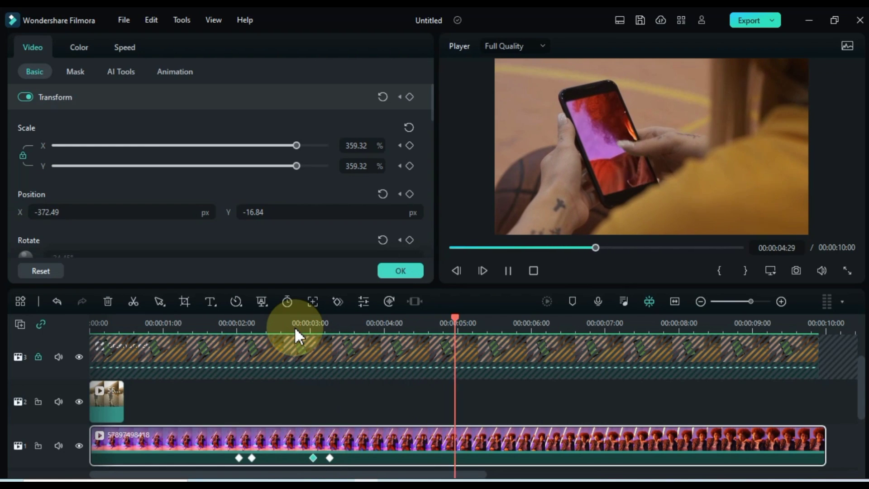
pyautogui.press('space')
pyautogui.moveTo(463, 319); pyautogui.dragTo(417, 323)
# Step: Keyframe the portrait at about 4:09 and shift it left within the phone screen
pyautogui.click(410, 97)
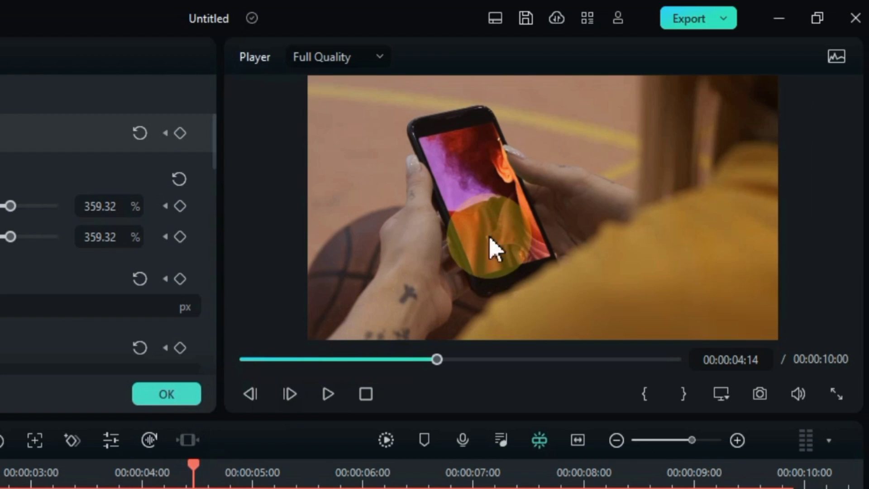
pyautogui.moveTo(617, 174); pyautogui.dragTo(596, 146)
pyautogui.moveTo(459, 208); pyautogui.dragTo(417, 202)
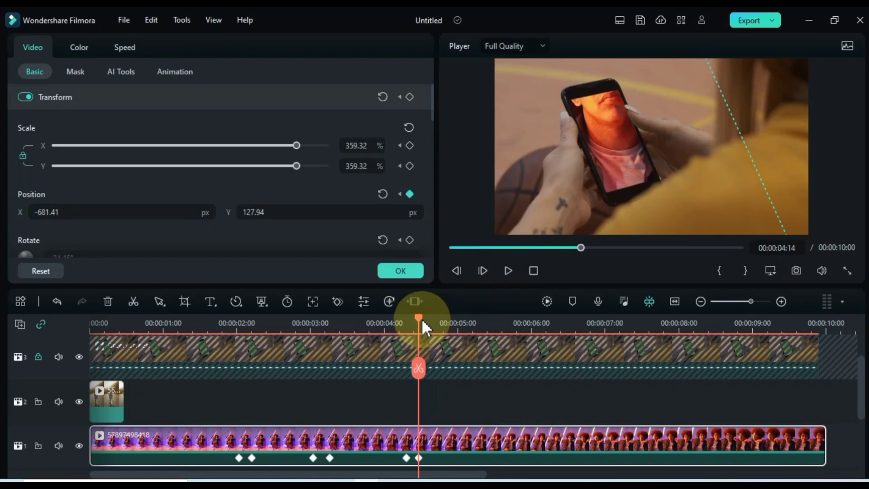
pyautogui.moveTo(422, 321); pyautogui.dragTo(467, 325)
# Step: At 5:04, reposition the portrait and shrink its scale to 146.32%
pyautogui.click(410, 96)
pyautogui.moveTo(593, 194); pyautogui.dragTo(615, 158)
pyautogui.click(368, 146)
pyautogui.moveTo(368, 146); pyautogui.dragTo(630, 121)
pyautogui.moveTo(368, 146); pyautogui.dragTo(592, 133)
pyautogui.click(471, 318)
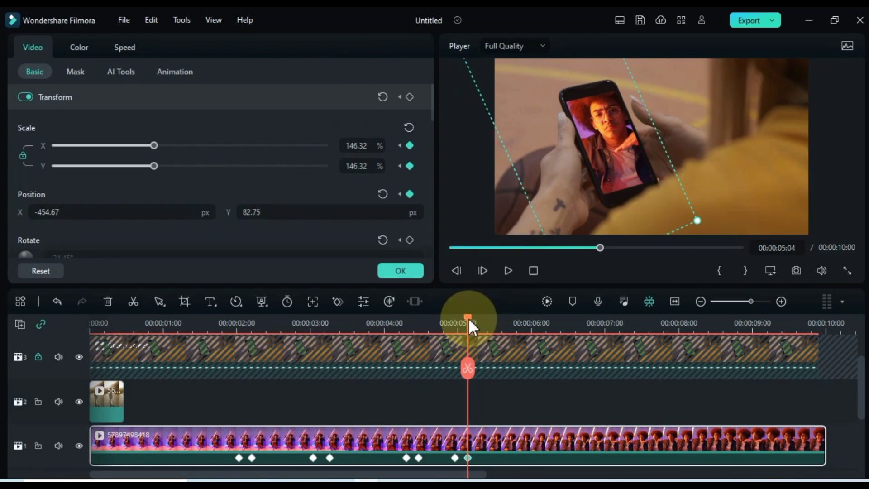
pyautogui.moveTo(488, 325); pyautogui.dragTo(535, 335)
# Step: Unlock the green-screen track and select the green-screen clip
pyautogui.click(93, 360)
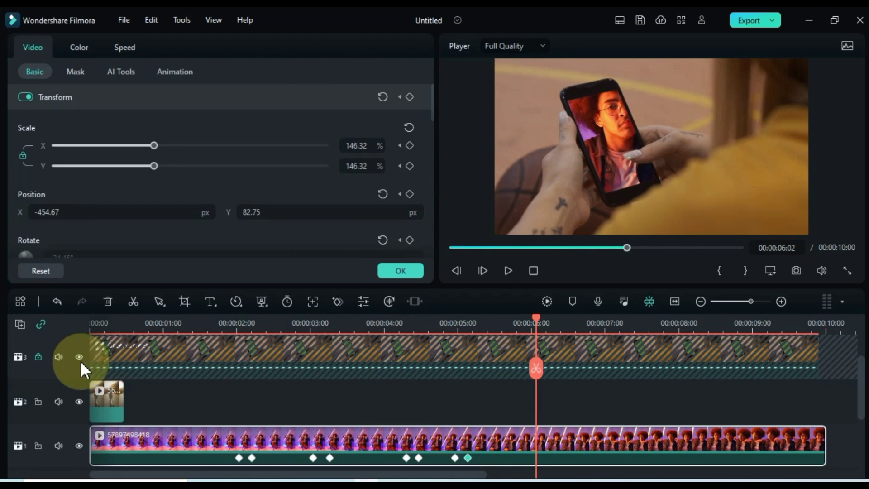
pyautogui.click(39, 357)
pyautogui.click(470, 392)
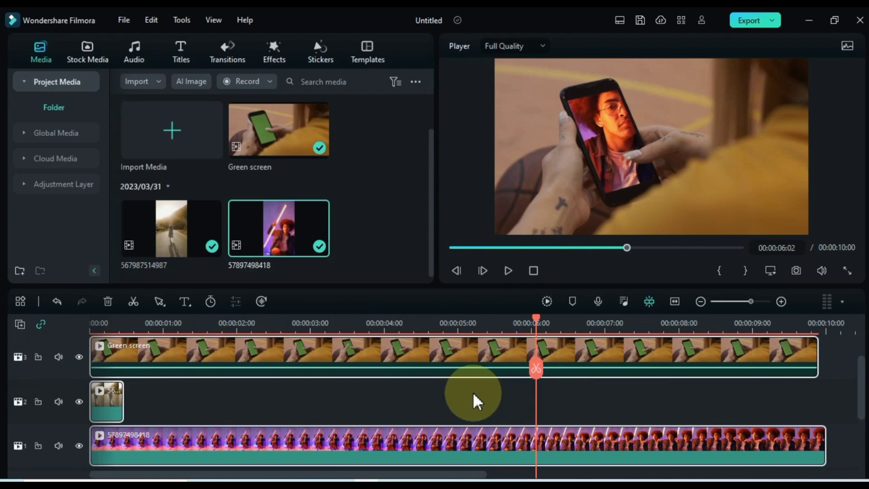
# Step: Cut the green-screen and portrait clips at 00:00:06:02, delete the rest, and play from the start
pyautogui.click(530, 371)
pyautogui.press('Delete')
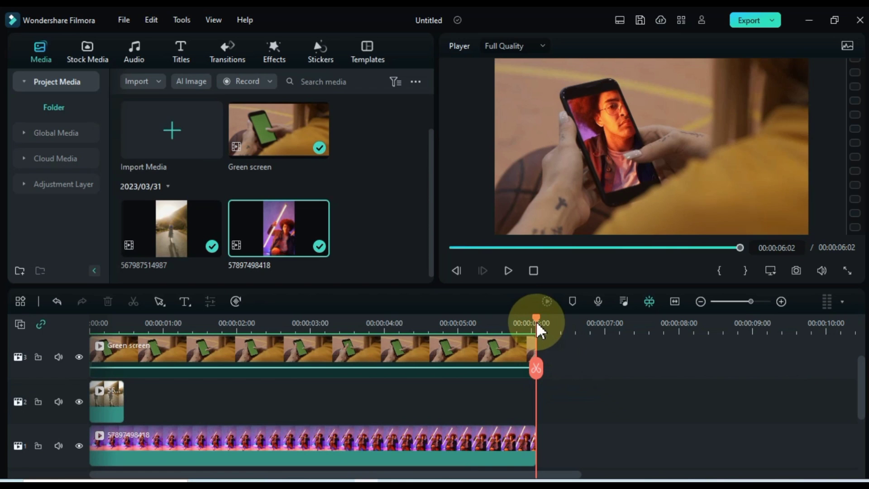
pyautogui.moveTo(535, 319); pyautogui.dragTo(103, 352)
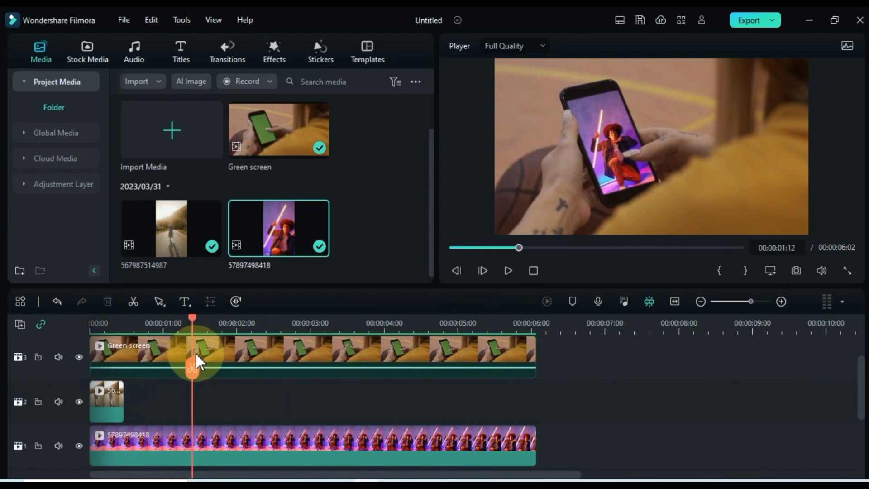
pyautogui.moveTo(337, 362); pyautogui.dragTo(78, 408)
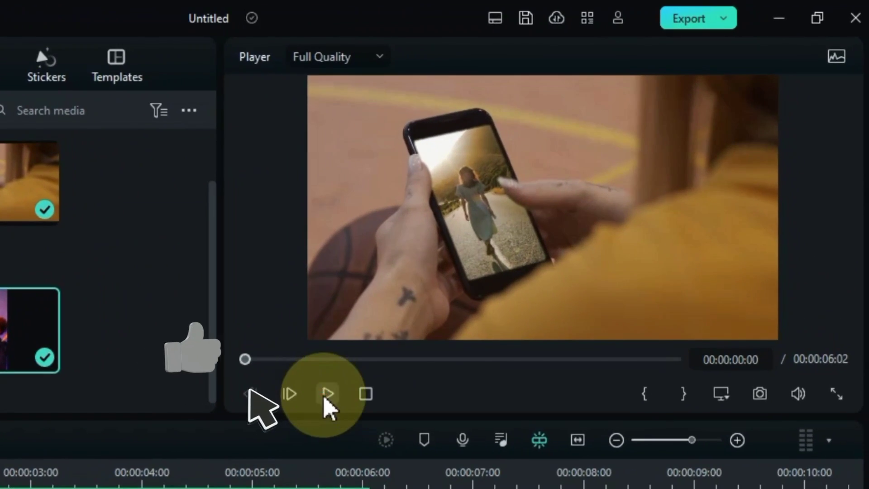
pyautogui.click(327, 395)
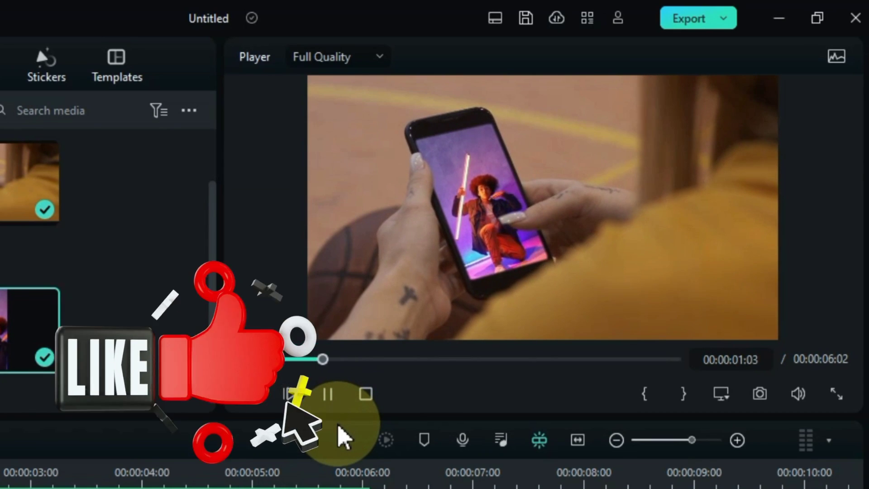